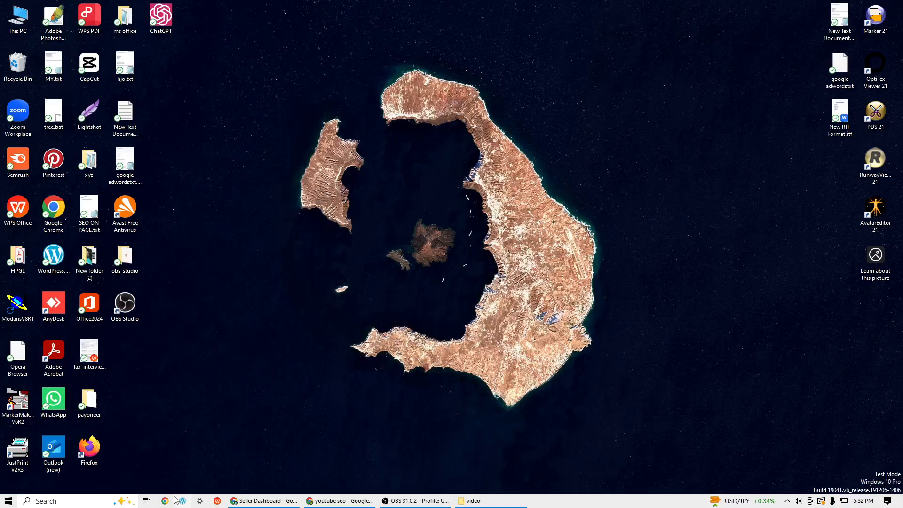
pyautogui.moveTo(243, 507)
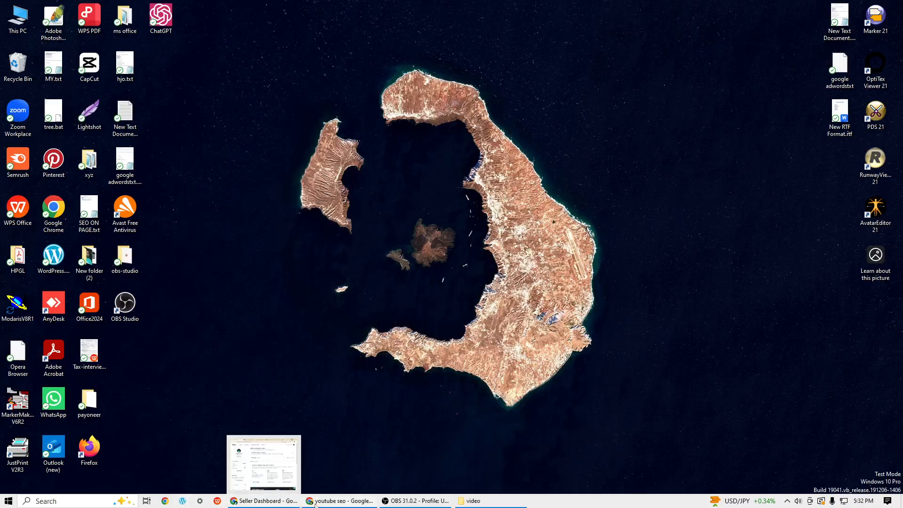
pyautogui.moveTo(316, 502)
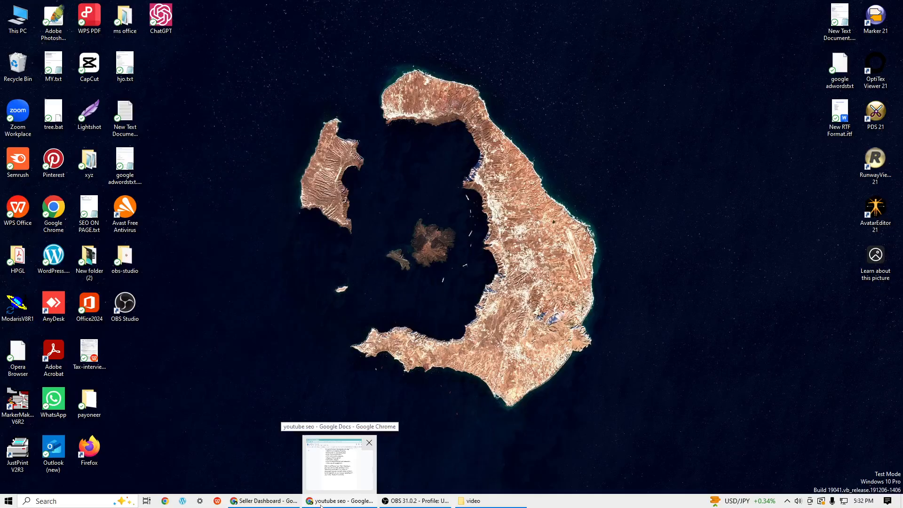
pyautogui.click(237, 503)
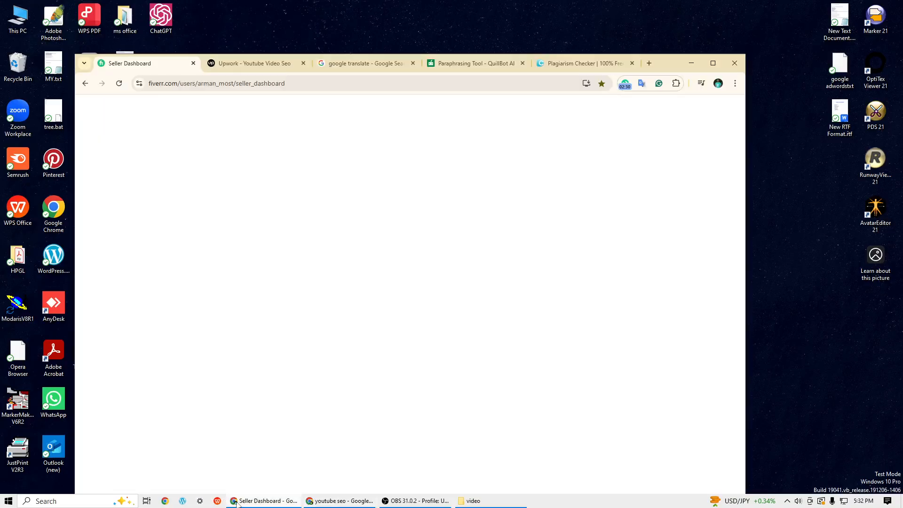
pyautogui.click(236, 502)
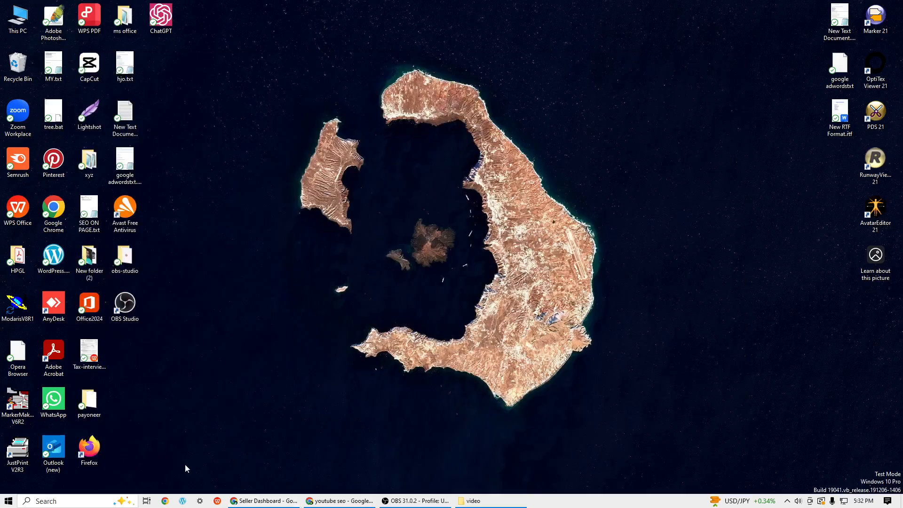
# - Open a Chrome window under the last of the other listed profiles, close the original new-tab window and reposition the new one
pyautogui.click(165, 501)
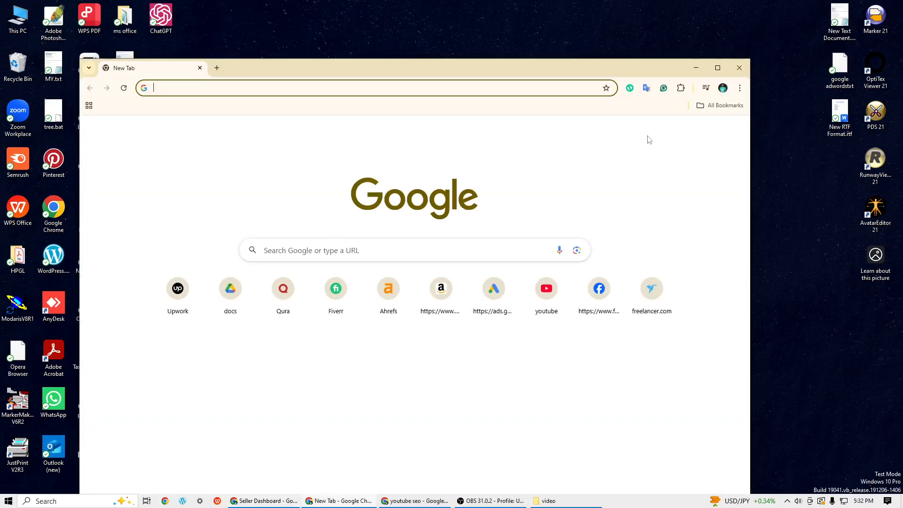
pyautogui.click(723, 88)
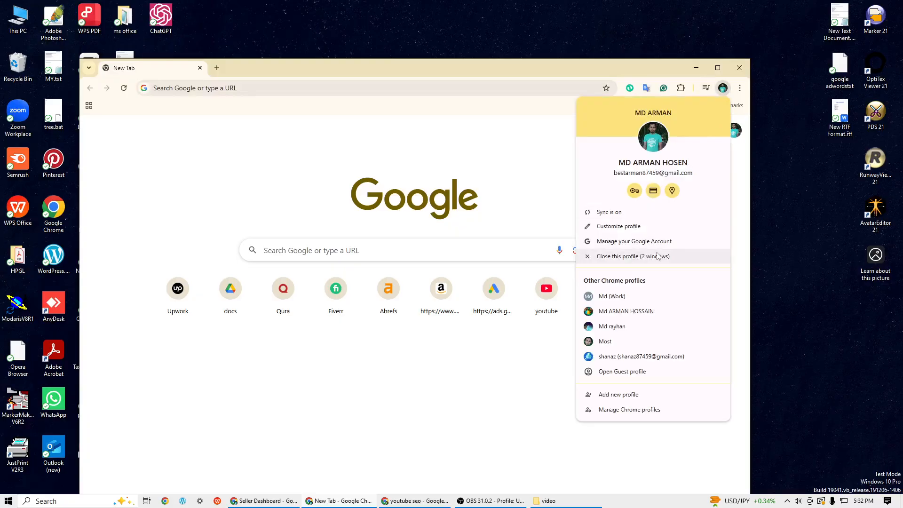
pyautogui.click(585, 356)
pyautogui.moveTo(564, 71); pyautogui.dragTo(587, 93)
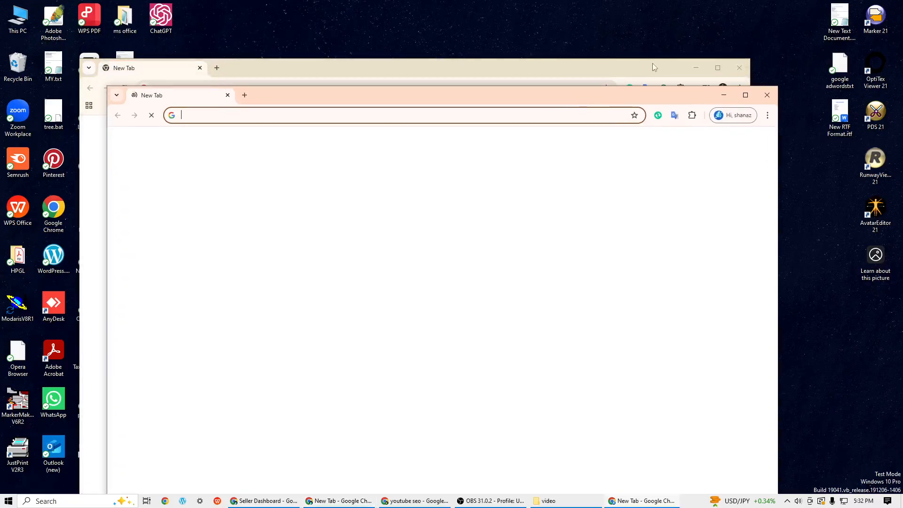
pyautogui.click(745, 70)
pyautogui.moveTo(451, 95); pyautogui.dragTo(475, 39)
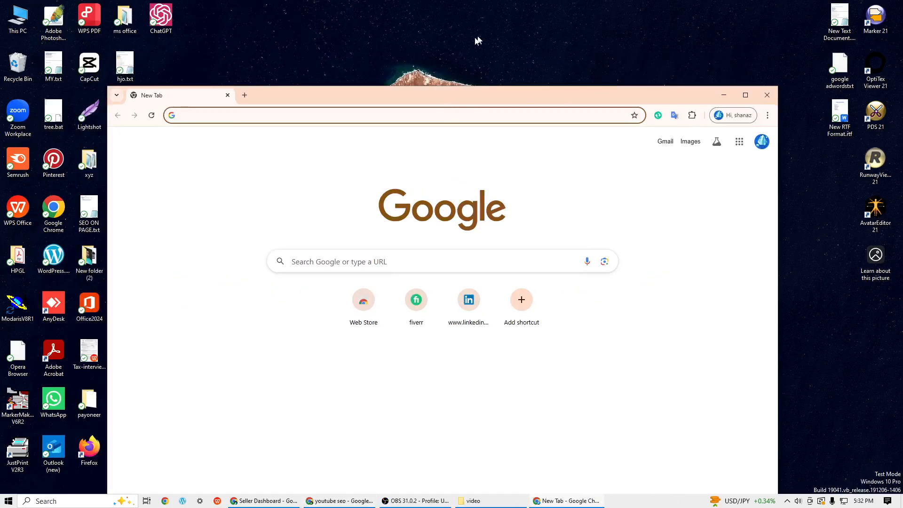
pyautogui.moveTo(421, 48); pyautogui.dragTo(394, 32)
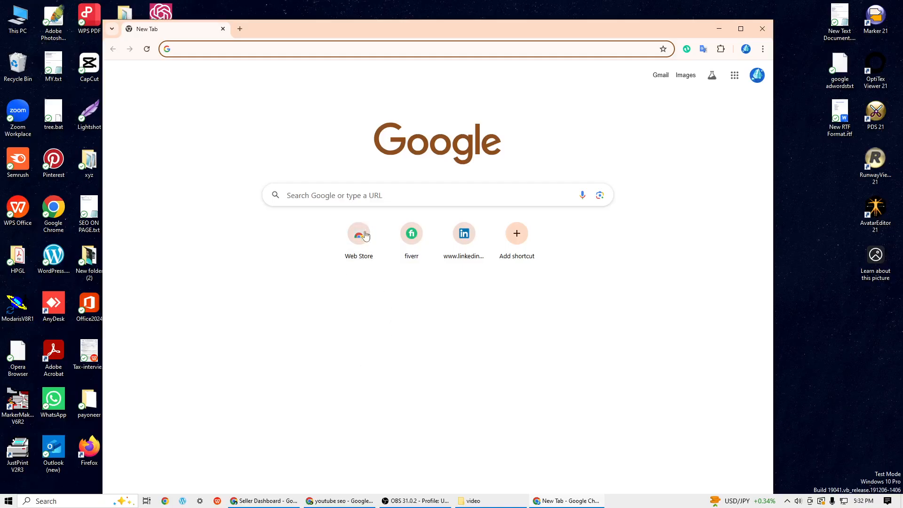
# - Go to fiverr.com in the new browser window and maximize the window
pyautogui.click(313, 192)
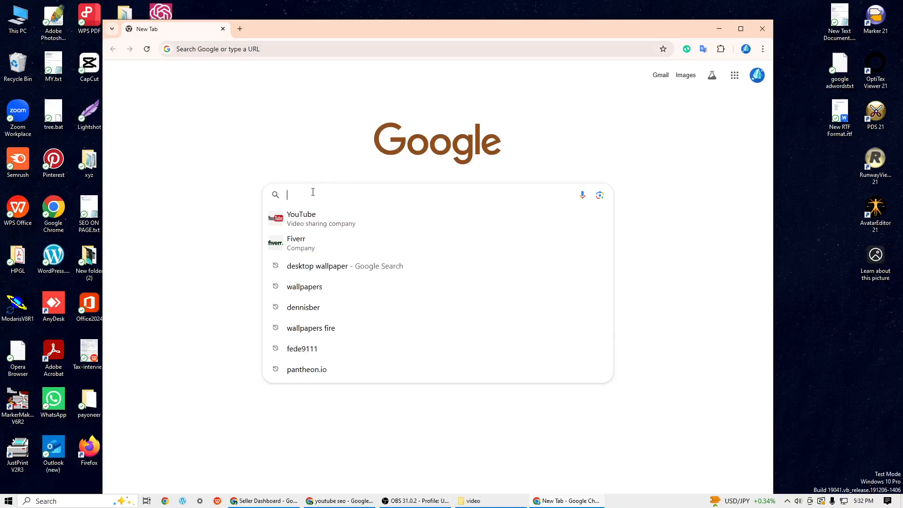
pyautogui.write('fi')
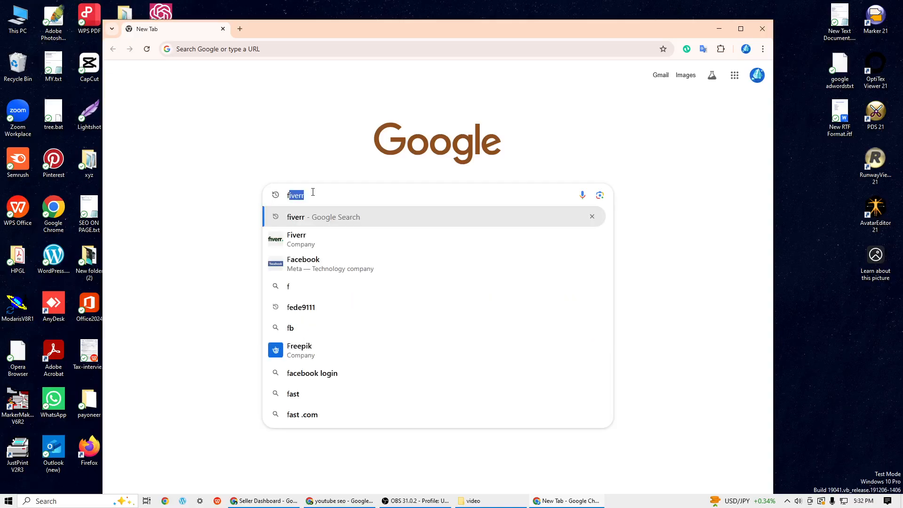
pyautogui.write('verr')
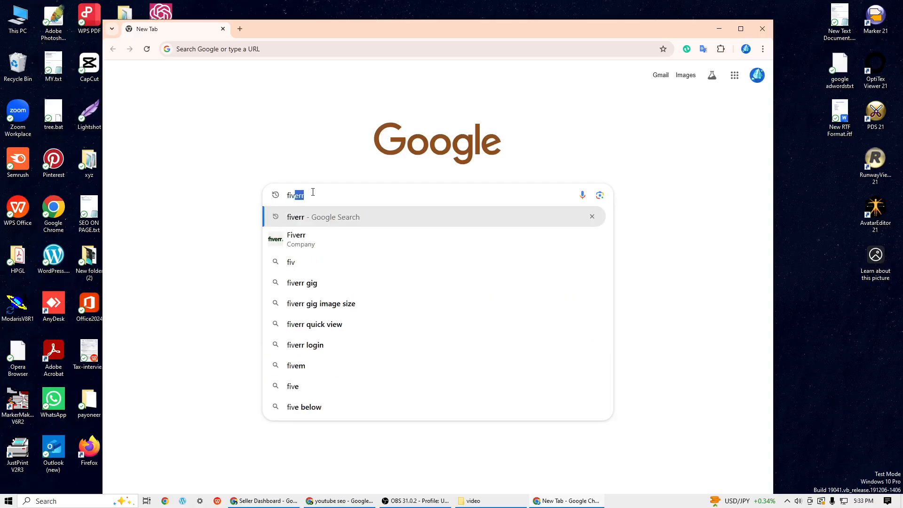
pyautogui.write('.')
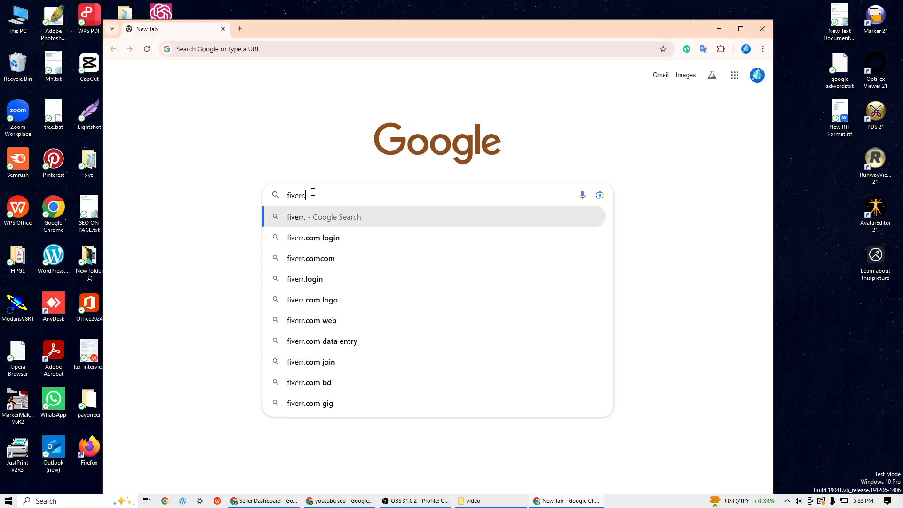
pyautogui.write('com')
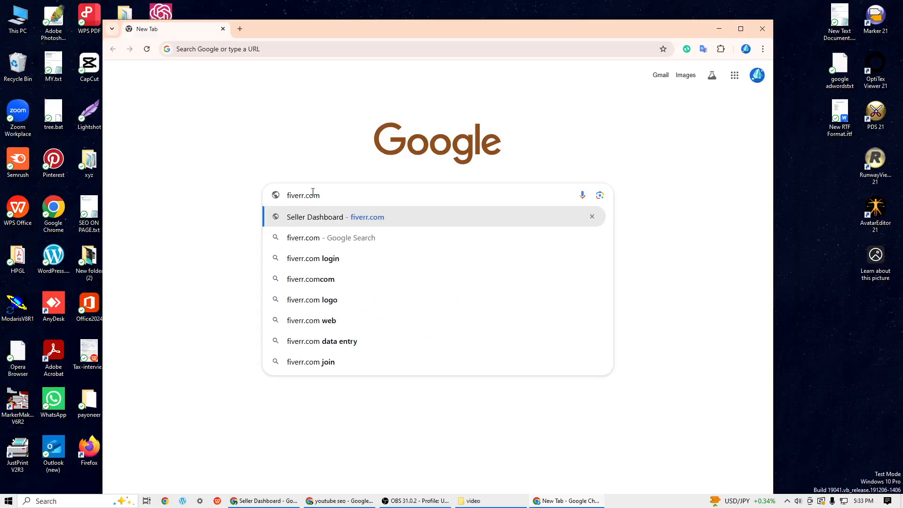
pyautogui.press('Return')
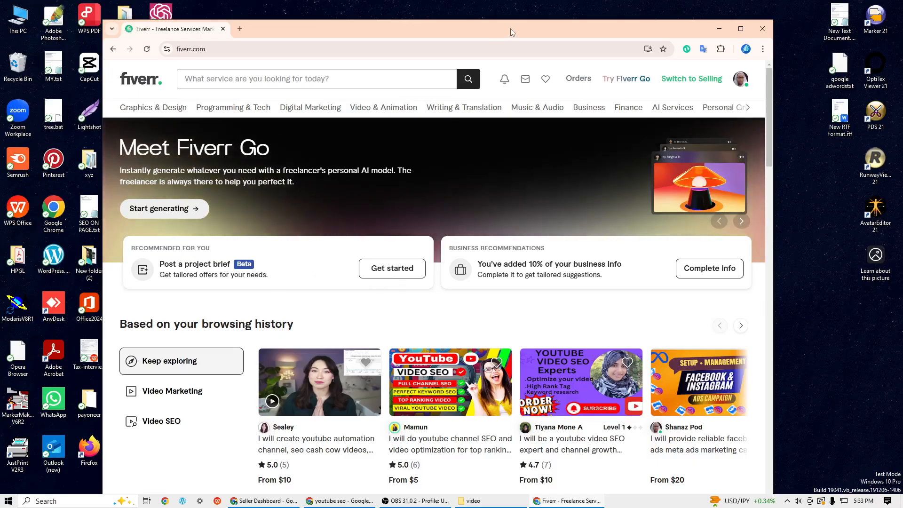
pyautogui.doubleClick(727, 32)
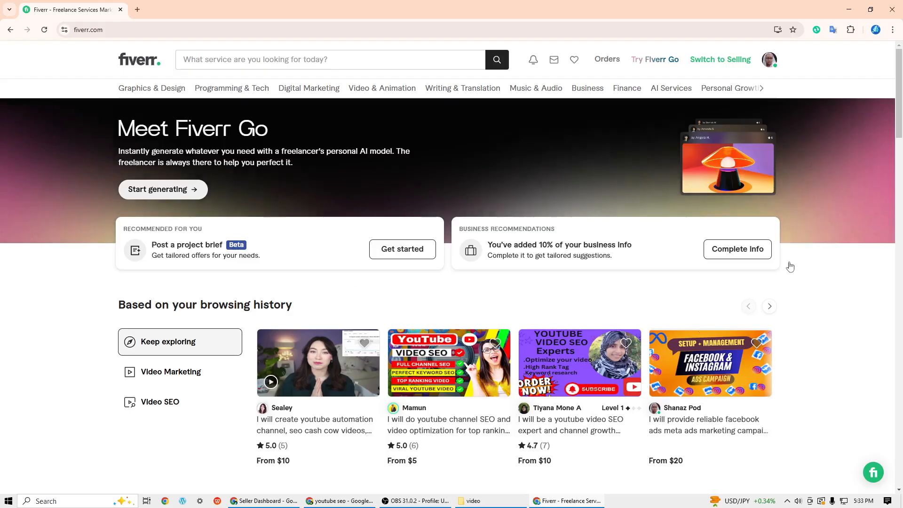
# - Open the seller dashboard, go to the Gigs page and start creating a new gig
pyautogui.click(770, 64)
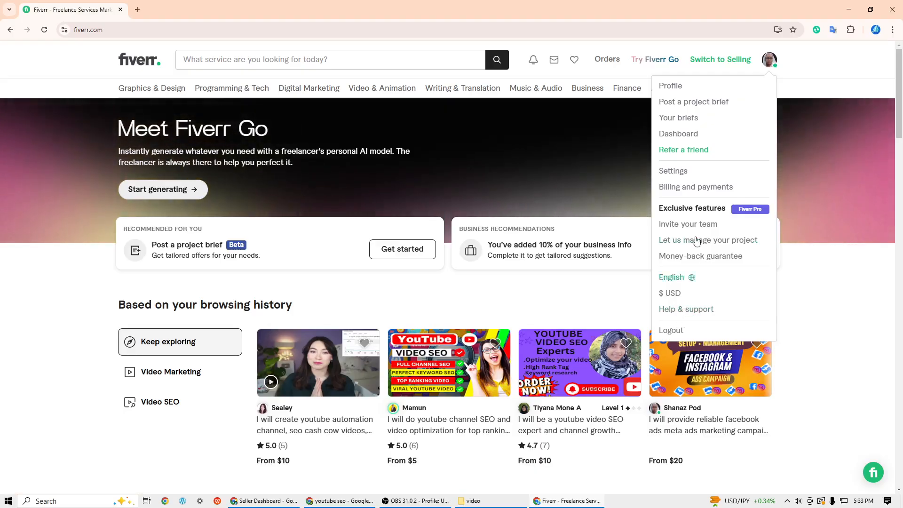
pyautogui.click(675, 136)
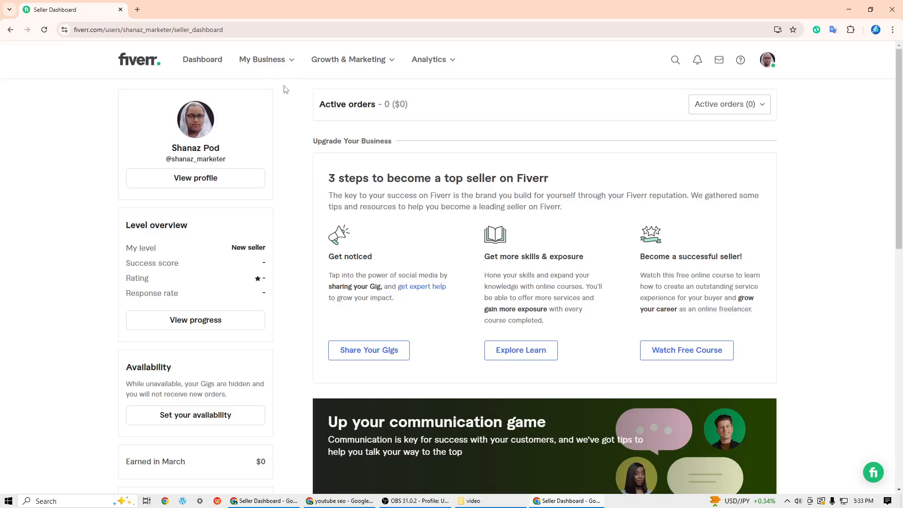
pyautogui.click(282, 66)
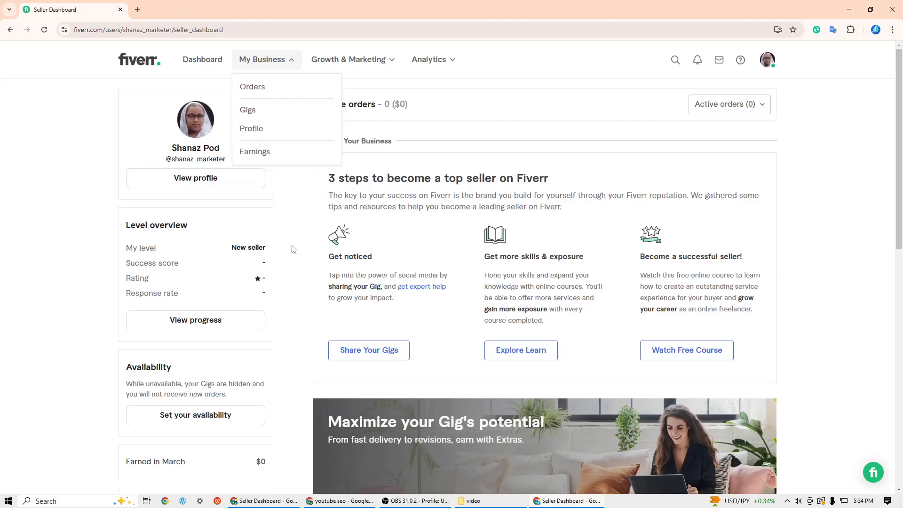
pyautogui.click(253, 116)
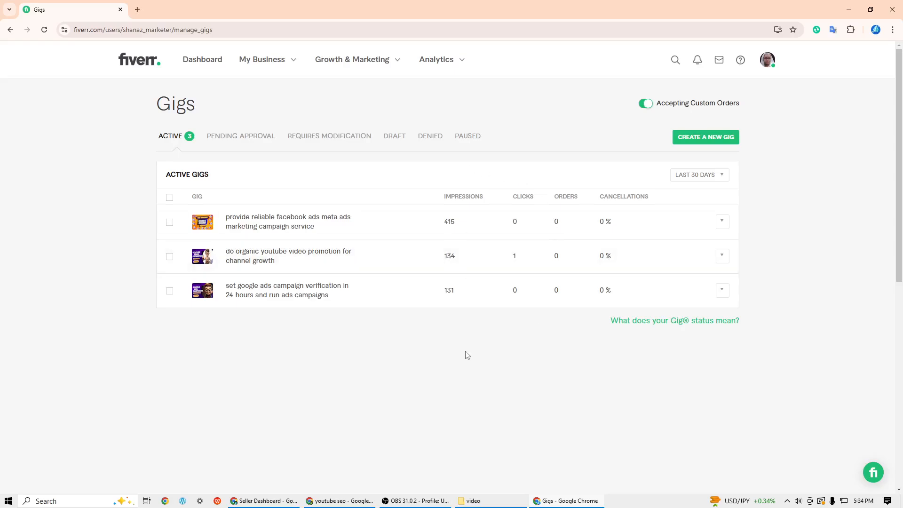
pyautogui.click(711, 139)
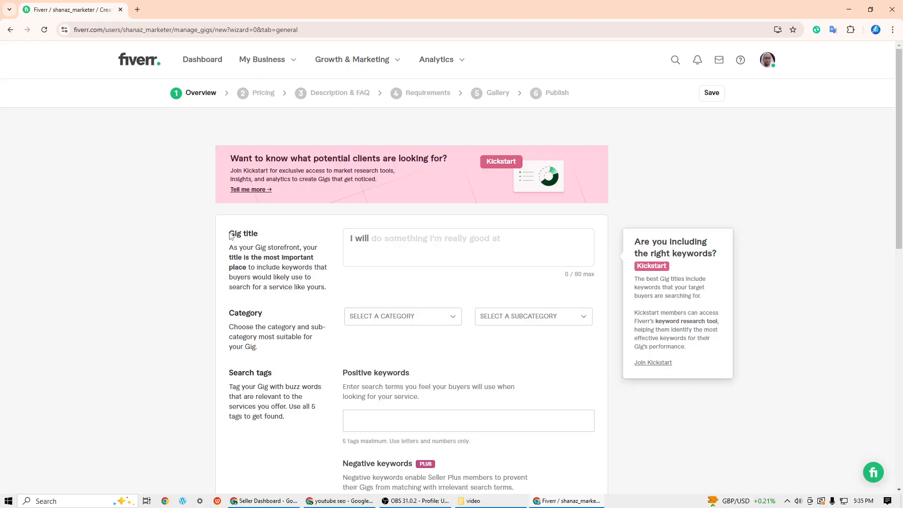
pyautogui.moveTo(230, 236); pyautogui.dragTo(271, 232)
pyautogui.click(270, 232)
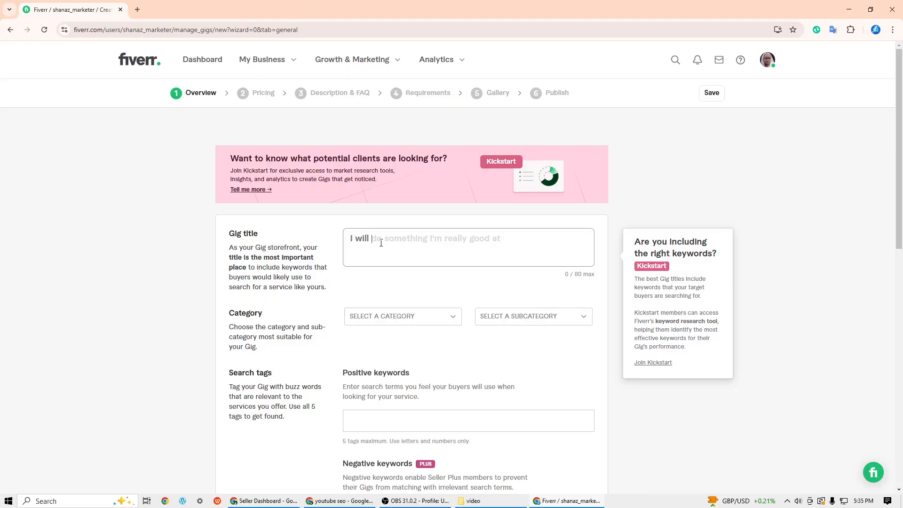
pyautogui.click(430, 249)
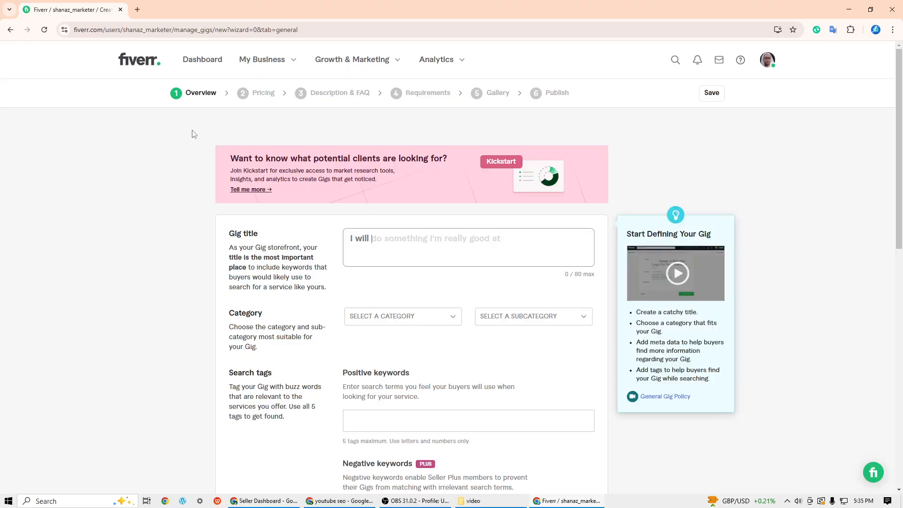
# - Open Google Docs in a new browser tab and open the most recent untitled document
pyautogui.click(136, 9)
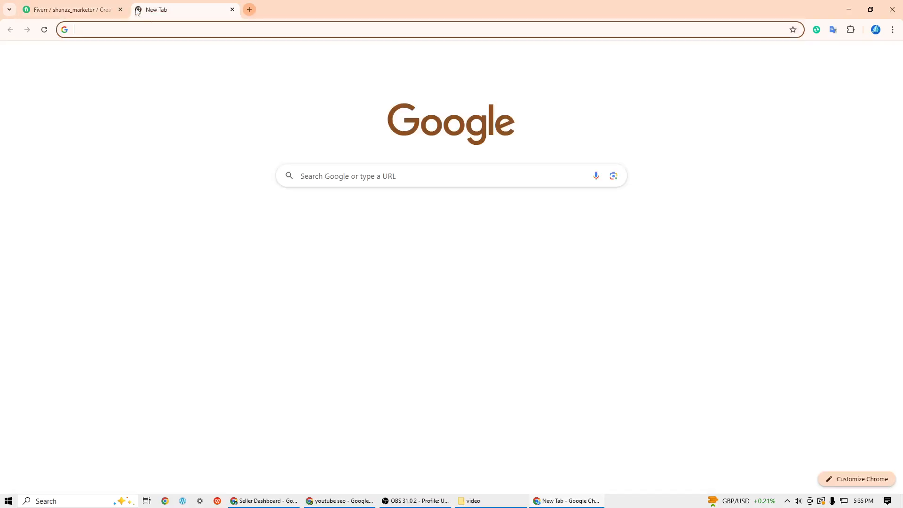
pyautogui.click(864, 56)
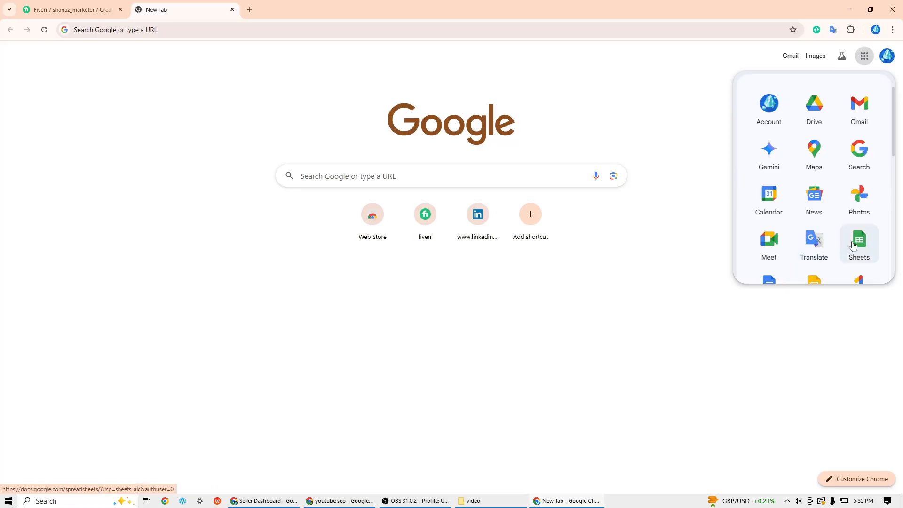
pyautogui.click(774, 282)
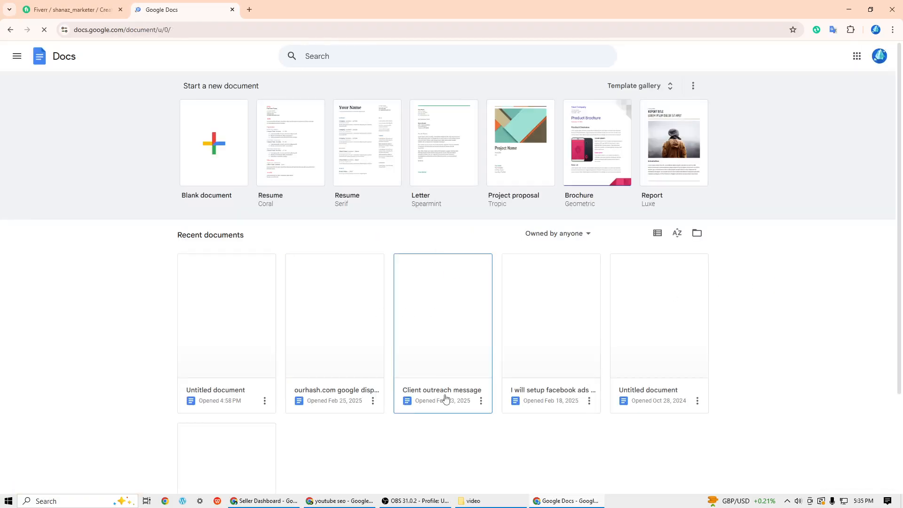
pyautogui.click(214, 285)
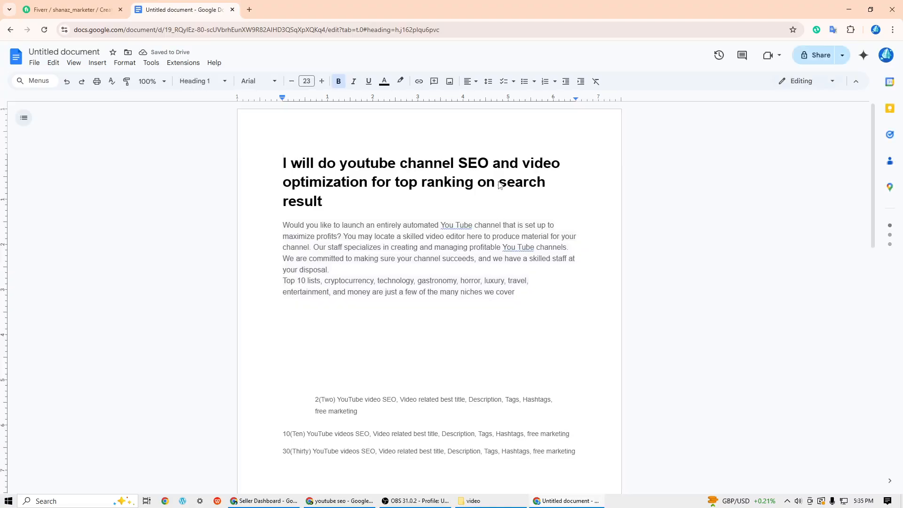
# - Delete "on search result" from the end of the document's heading
pyautogui.moveTo(479, 184); pyautogui.dragTo(507, 197)
pyautogui.press('BackSpace')
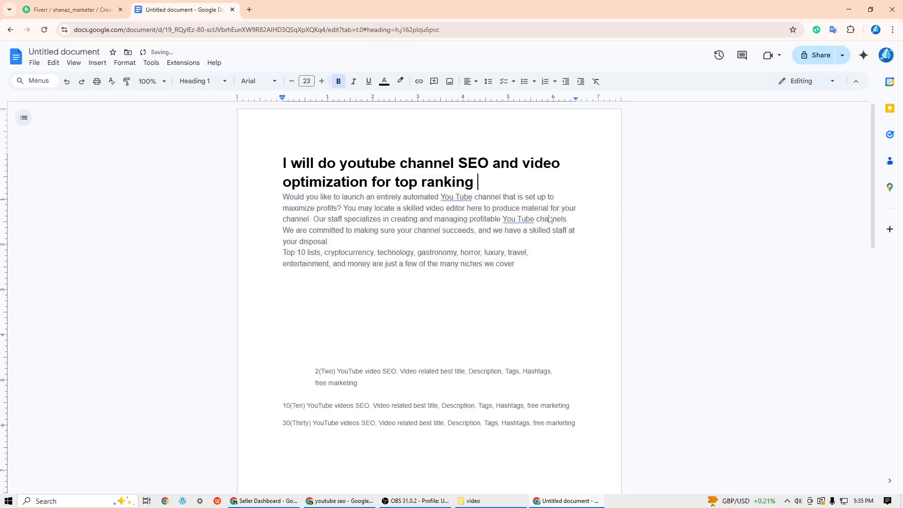
pyautogui.click(571, 252)
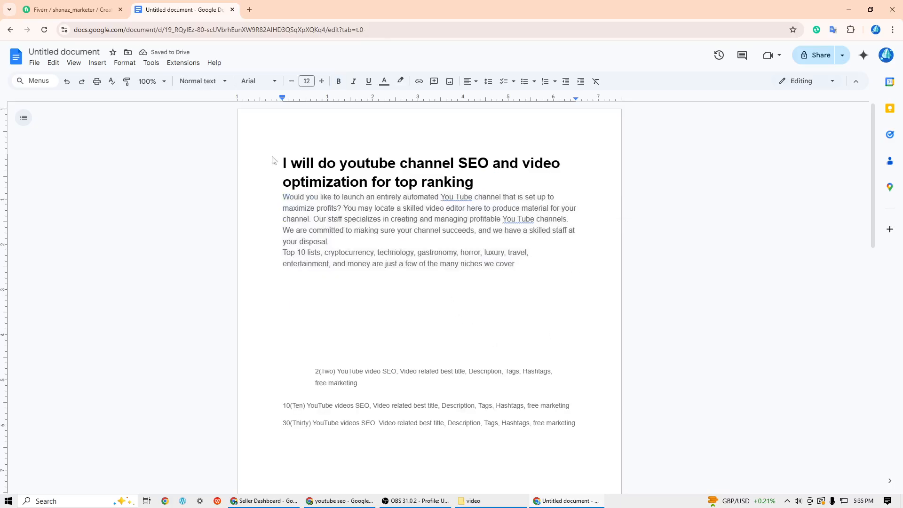
# - Copy the document's heading into the gig title and remove the duplicate "I will", leaving "do youtube channel SEO and video optimization for top ranking"
pyautogui.moveTo(277, 158); pyautogui.dragTo(469, 180)
pyautogui.rightClick(465, 169)
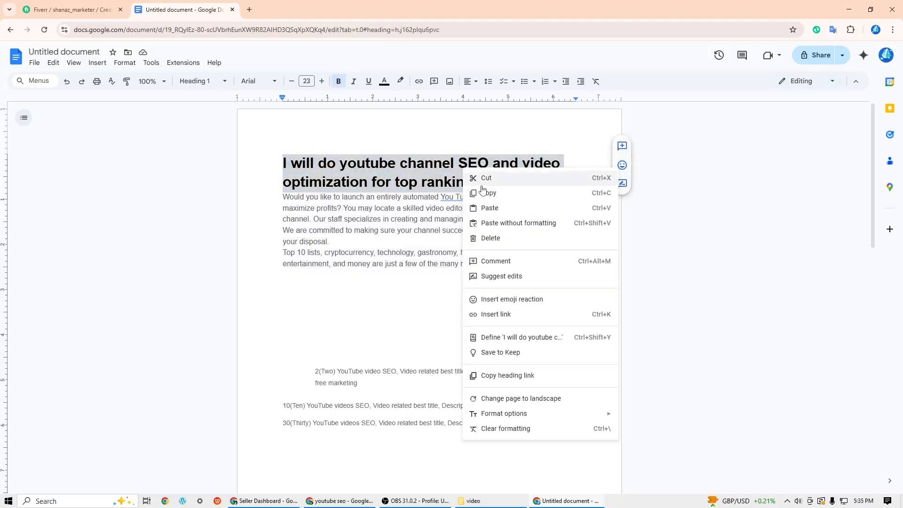
pyautogui.click(487, 198)
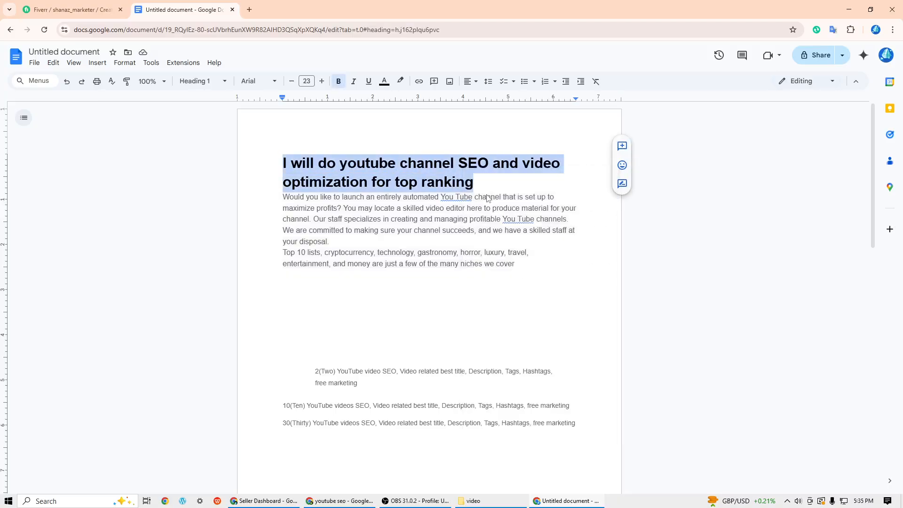
pyautogui.click(83, 6)
pyautogui.rightClick(392, 244)
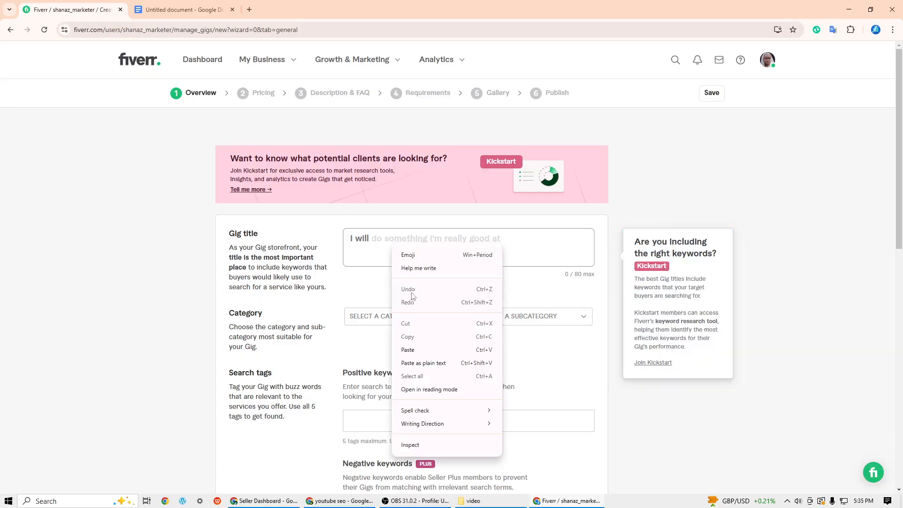
pyautogui.click(415, 350)
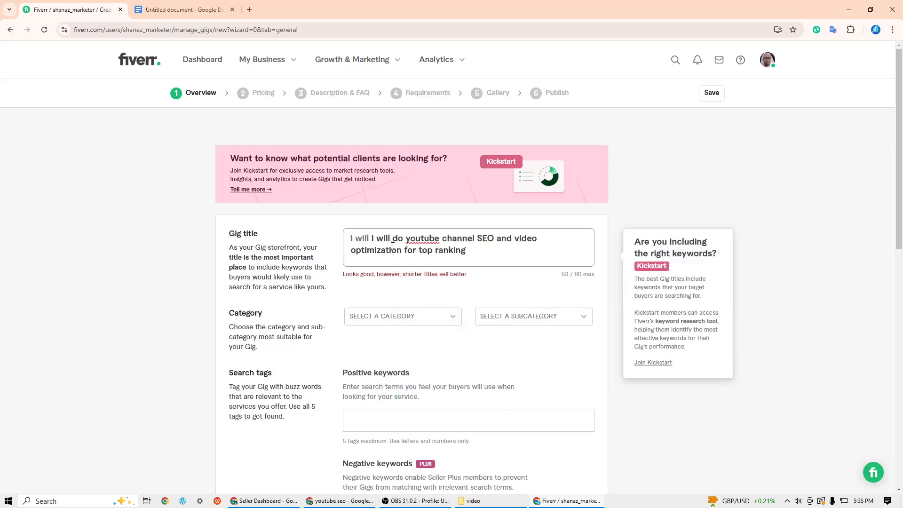
pyautogui.moveTo(392, 239); pyautogui.dragTo(370, 237)
pyautogui.press('BackSpace')
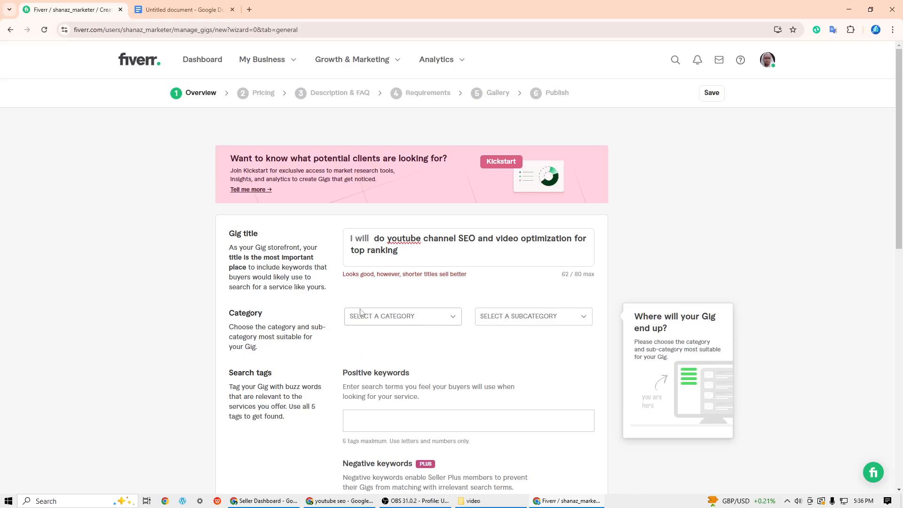
# - Set the gig's category to Digital Marketing and its subcategory to Video Marketing
pyautogui.click(454, 320)
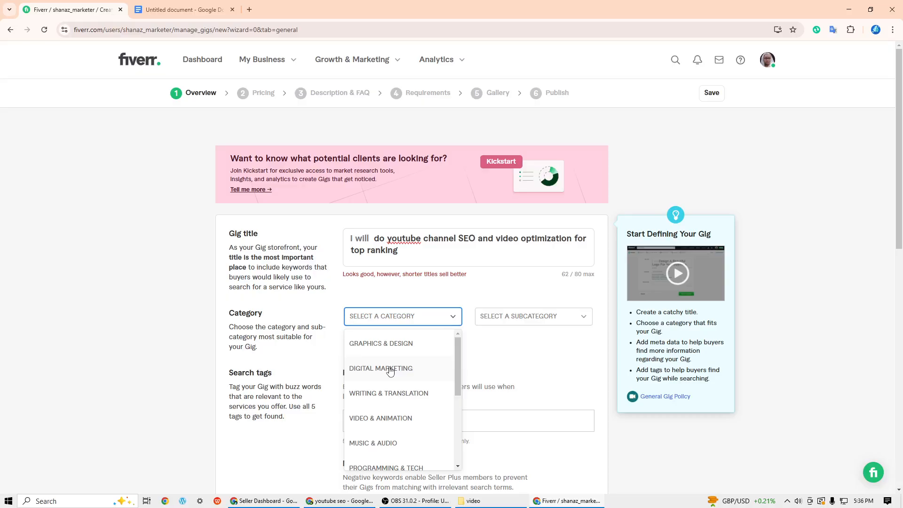
pyautogui.click(390, 371)
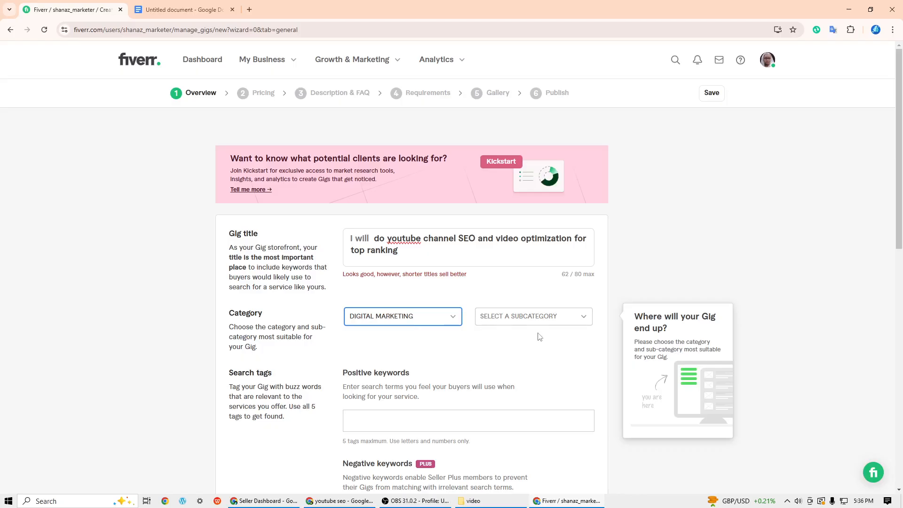
pyautogui.click(584, 317)
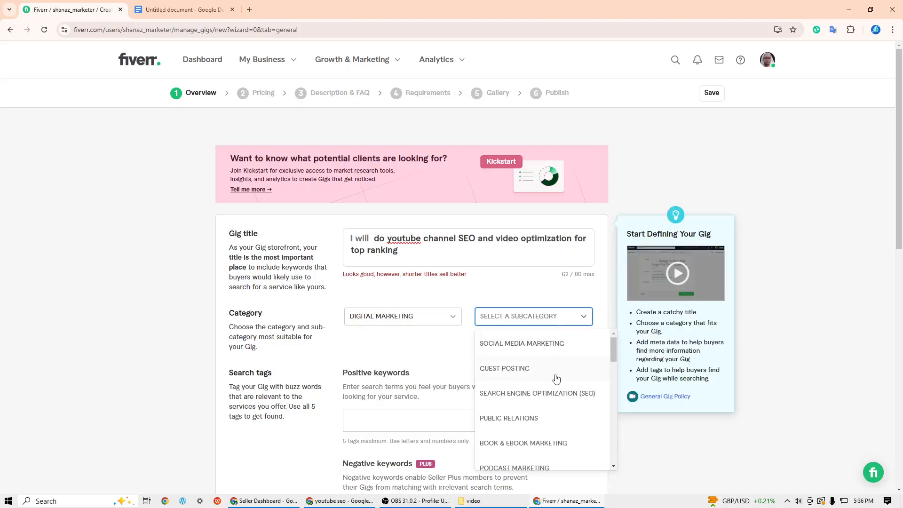
pyautogui.scroll(-1, 557, 379)
pyautogui.scroll(-2, 556, 379)
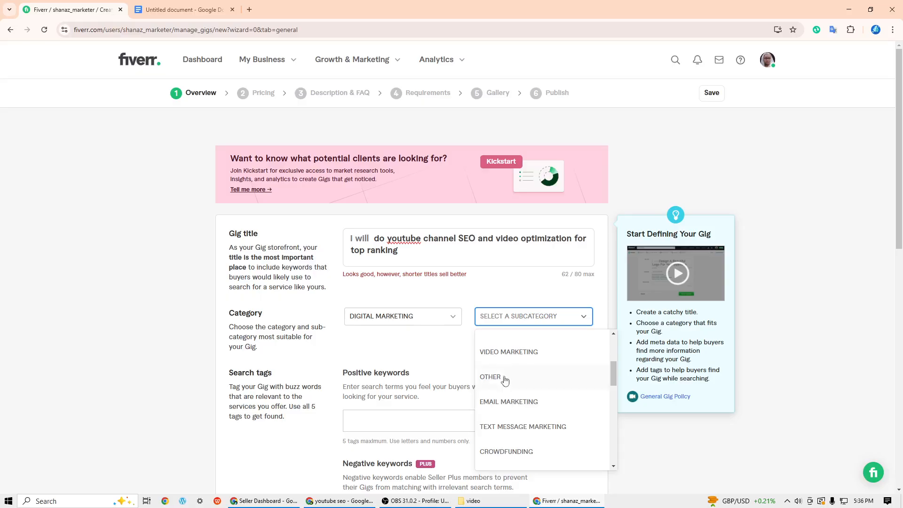
pyautogui.click(529, 356)
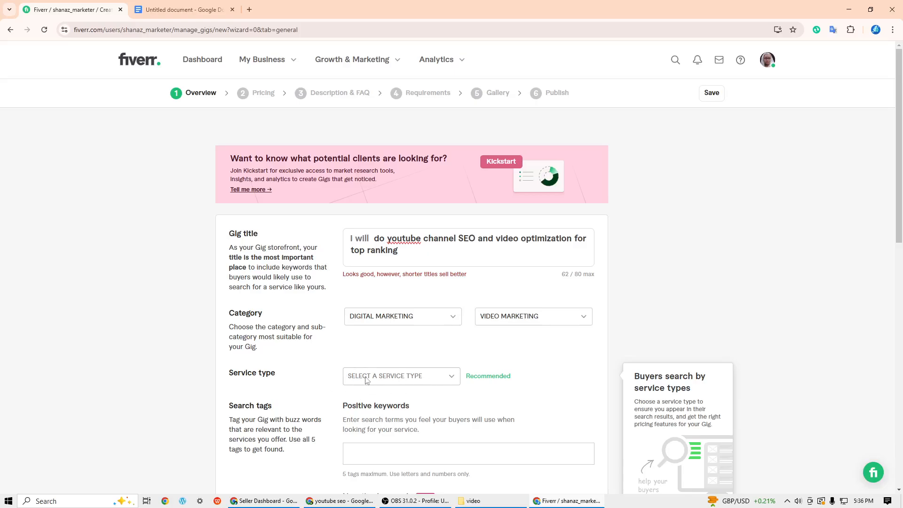
# - Choose Video SEO as the gig's service type
pyautogui.click(453, 376)
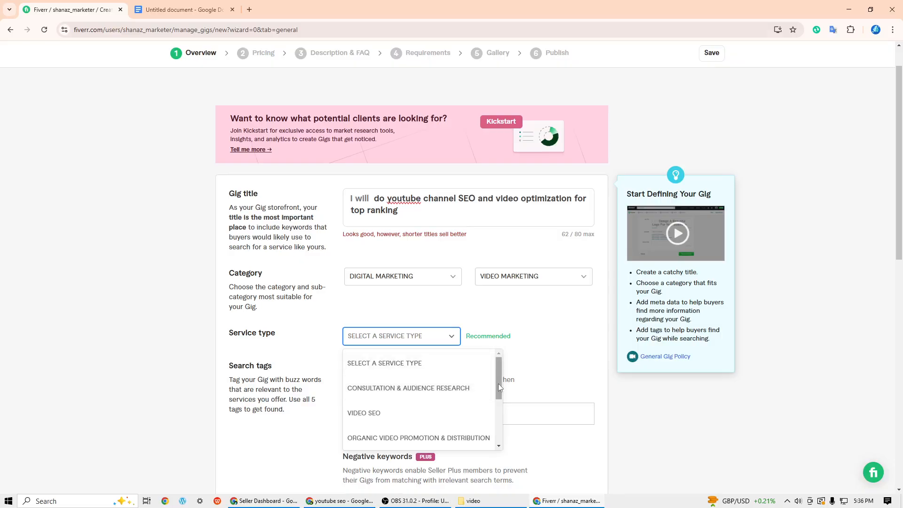
pyautogui.moveTo(498, 383)
pyautogui.mouseDown()
pyautogui.moveTo(498, 433)
pyautogui.moveTo(499, 378)
pyautogui.mouseUp()
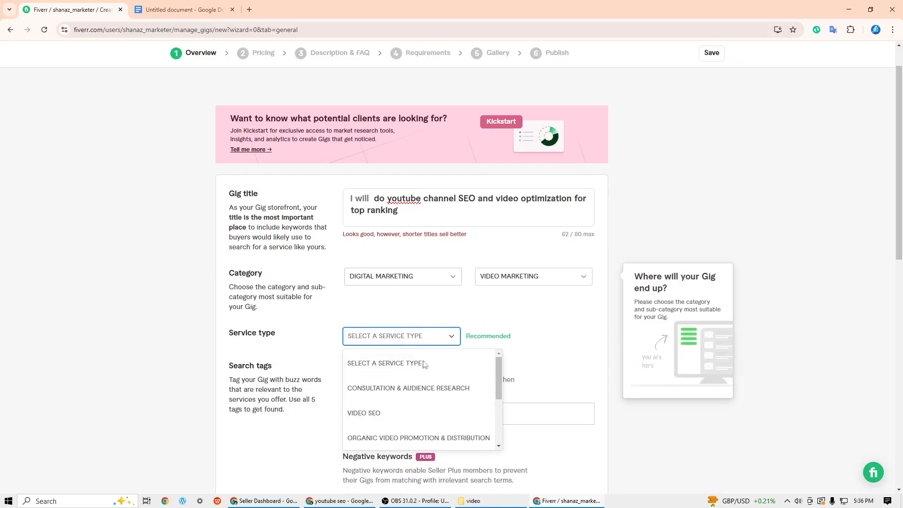
pyautogui.click(374, 417)
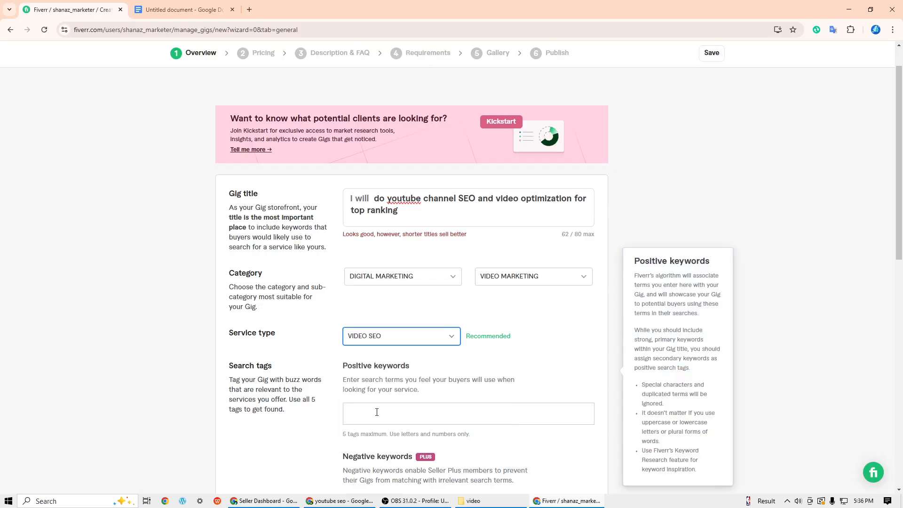
# - Add "youtube video" as the first positive keyword in the gig's search tags
pyautogui.scroll(-2, 524, 362)
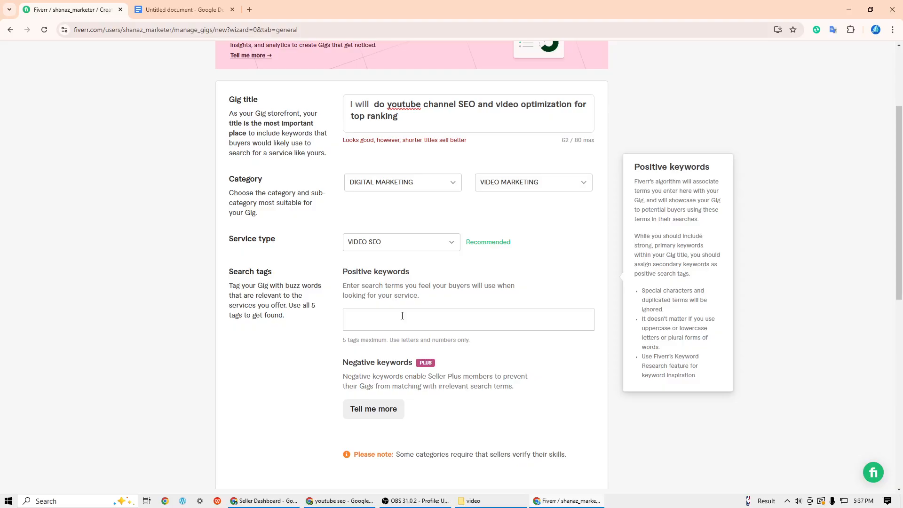
pyautogui.click(389, 320)
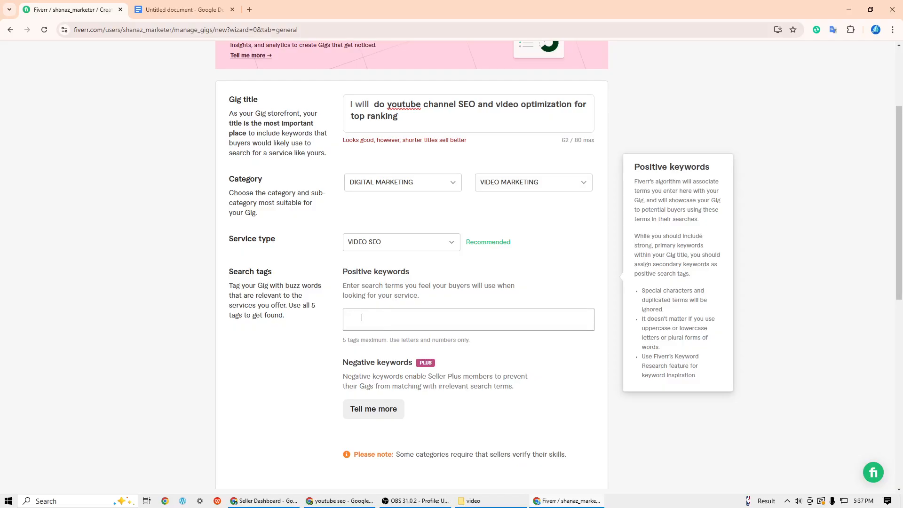
pyautogui.click(340, 345)
pyautogui.click(437, 328)
pyautogui.moveTo(435, 149)
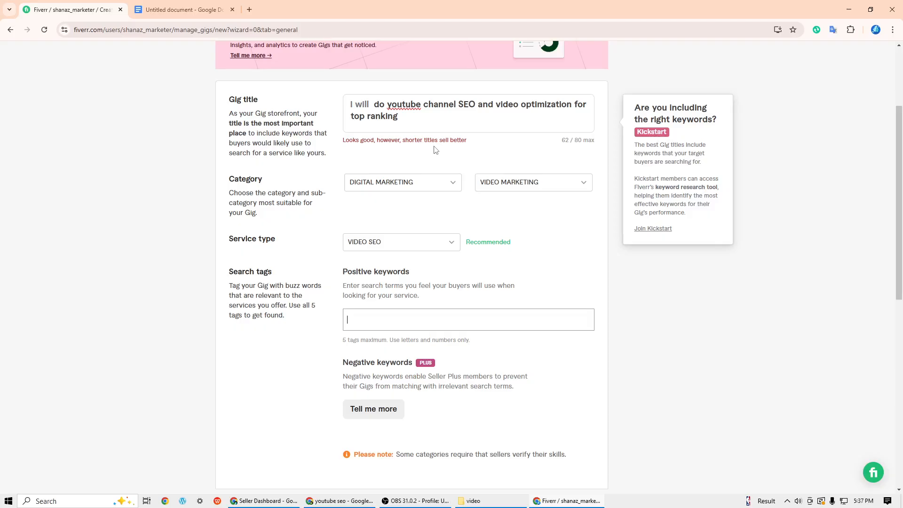
pyautogui.write('yout')
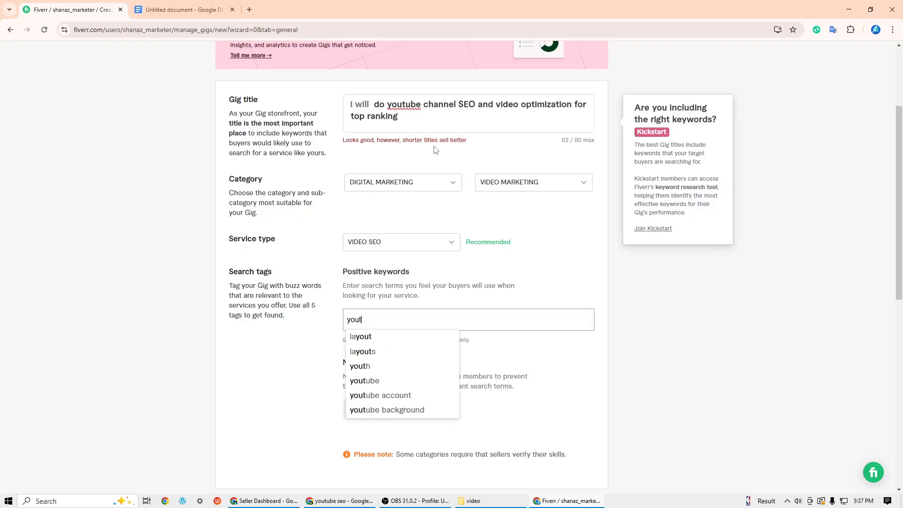
pyautogui.write('ube')
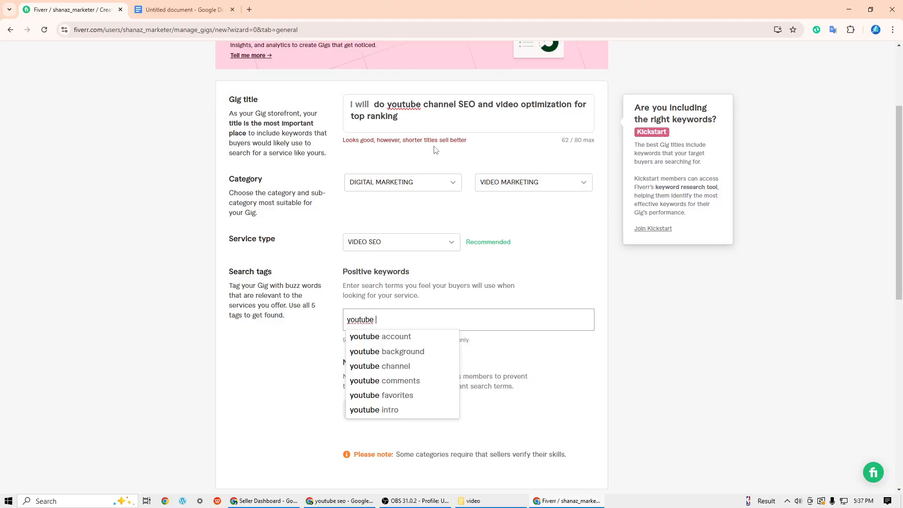
pyautogui.write(' vi')
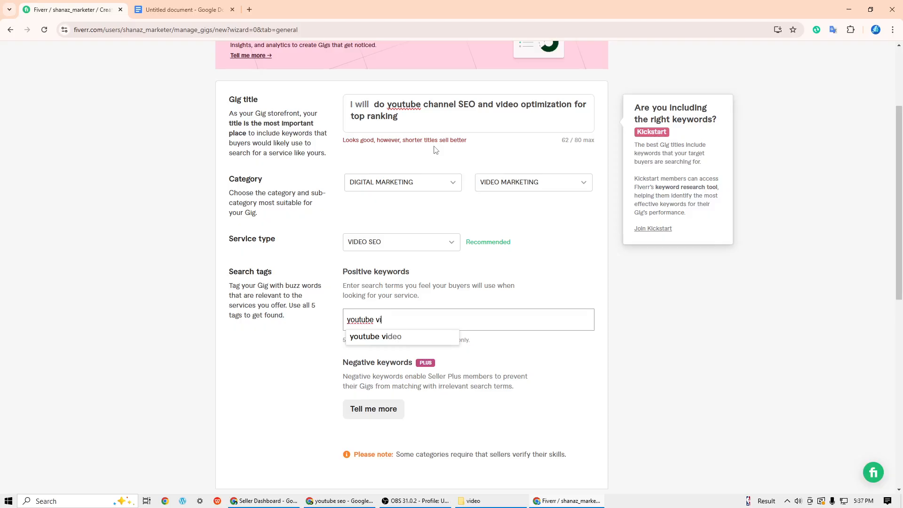
pyautogui.write('deo')
pyautogui.click(403, 337)
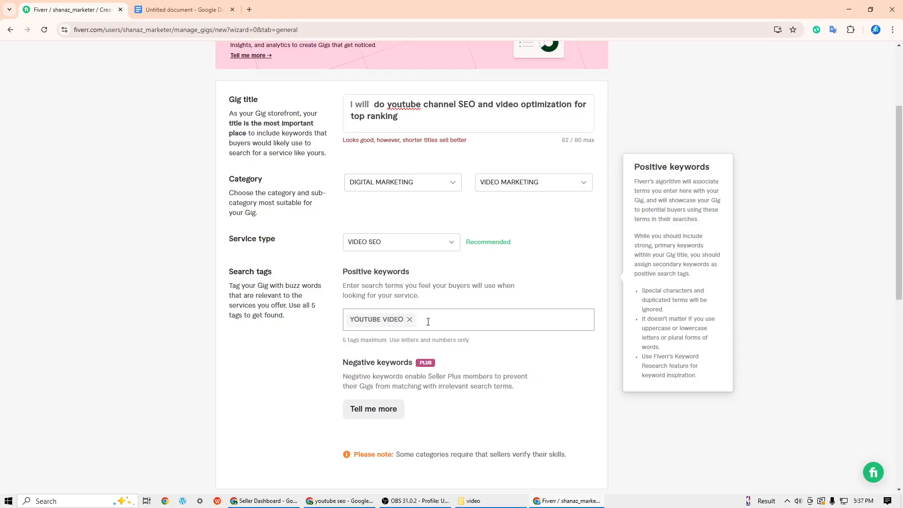
# - Add "youtube manager" as another positive keyword for the gig
pyautogui.write('youtube ')
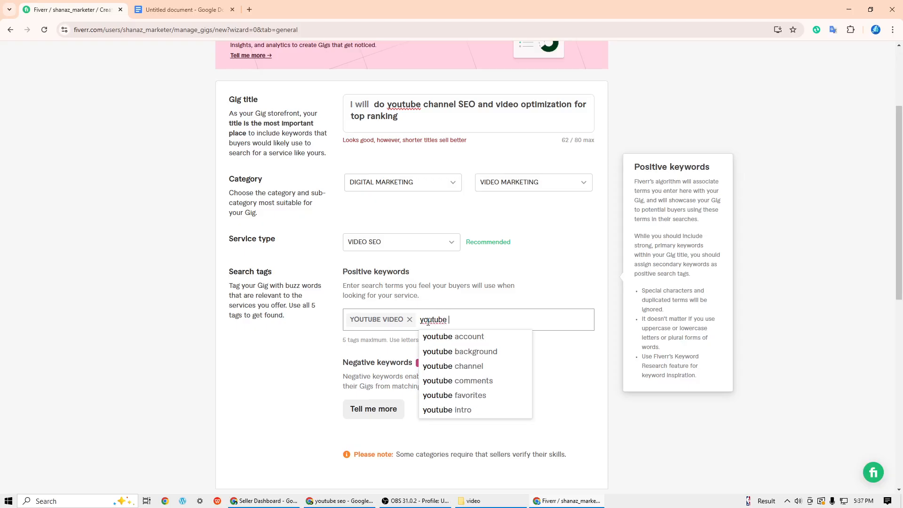
pyautogui.write('mana')
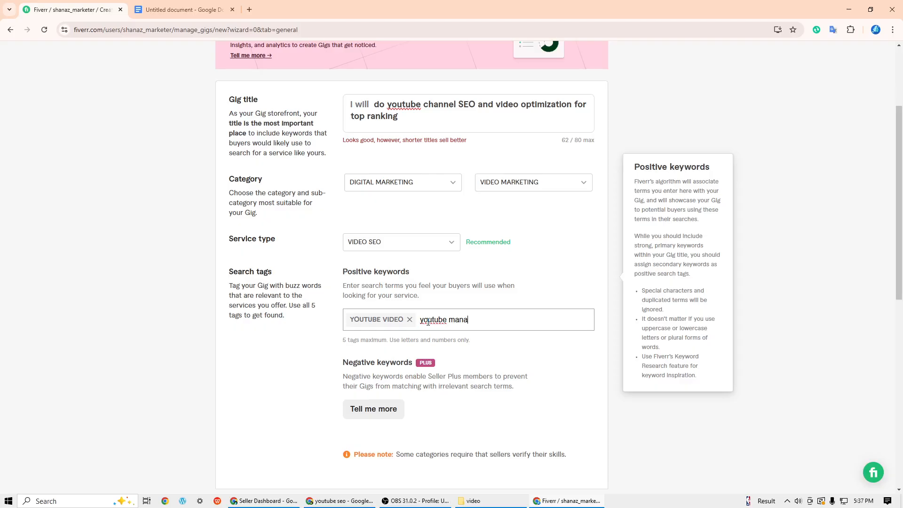
pyautogui.write('ger')
pyautogui.press('Return')
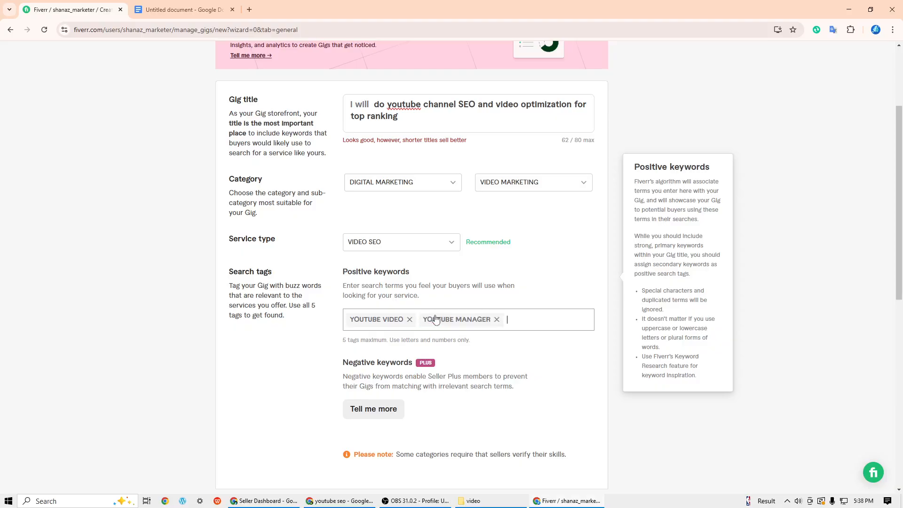
# - Add the suggested tag "video seo" to the gig's positive keywords
pyautogui.click(507, 314)
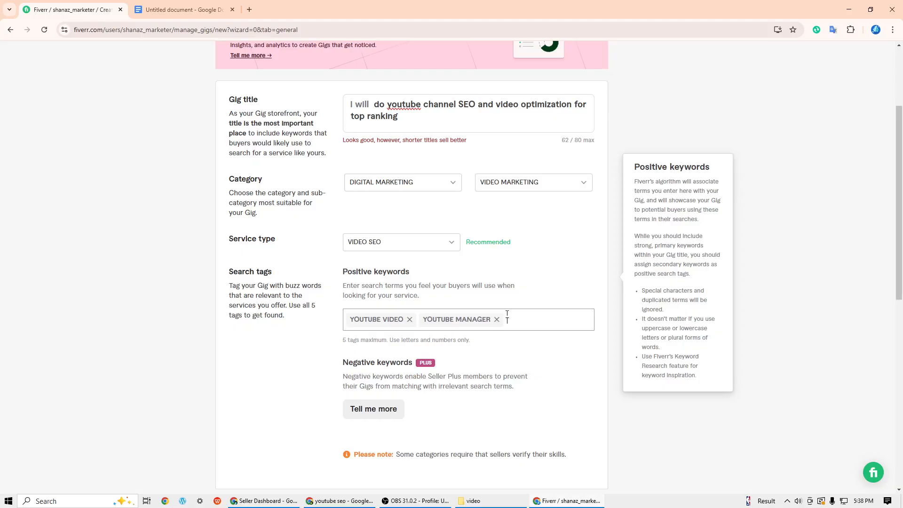
pyautogui.write('vi')
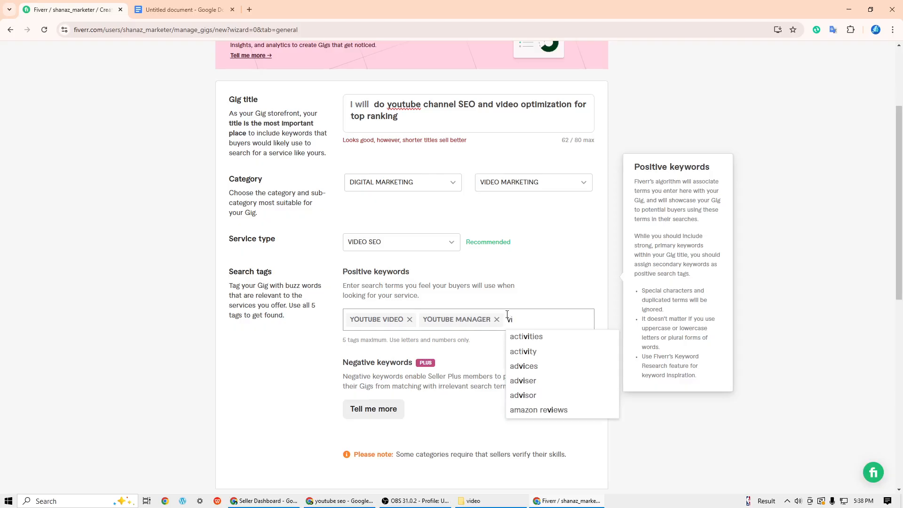
pyautogui.write('deo ')
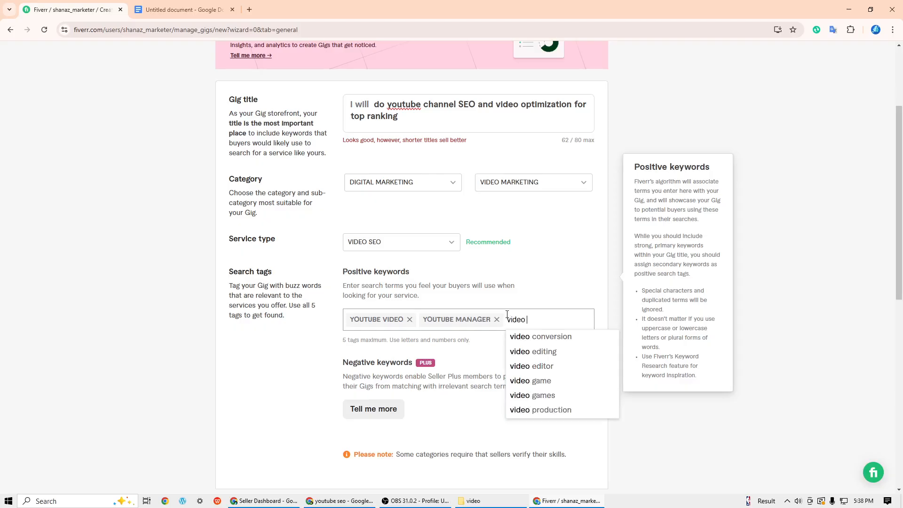
pyautogui.write('se')
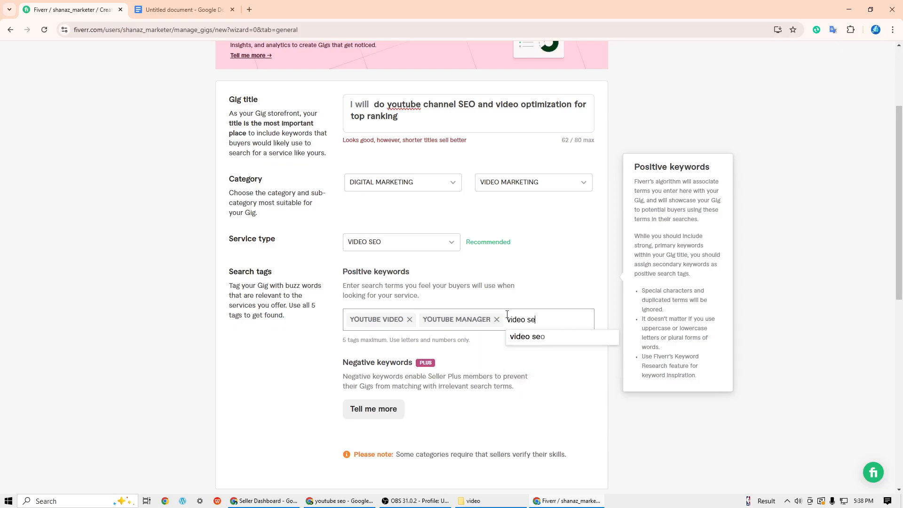
pyautogui.write('o')
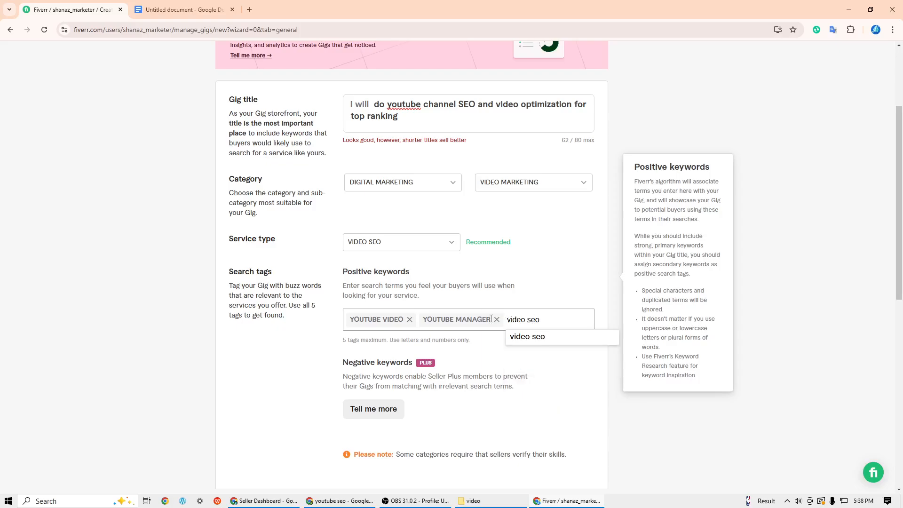
pyautogui.click(546, 338)
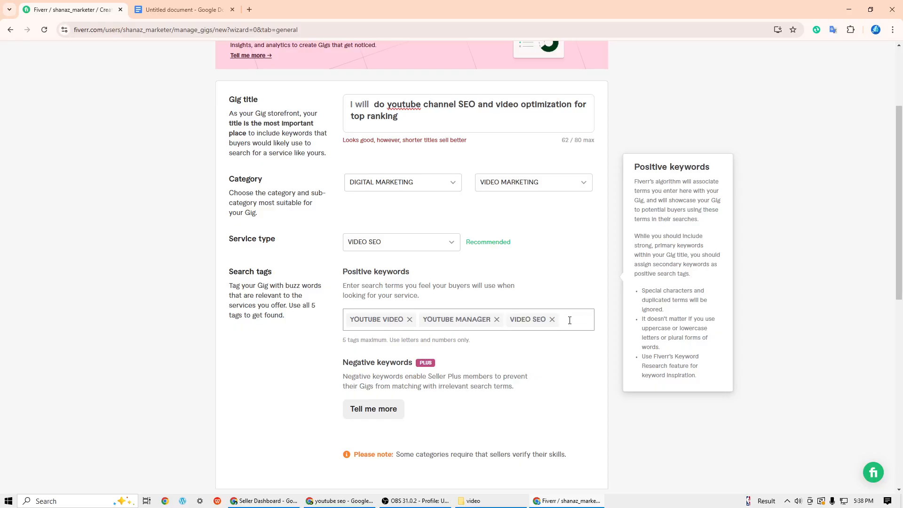
# - Complete the positive keywords with the suggested tags "youtube channel" and "seo expert"
pyautogui.write('tyouy')
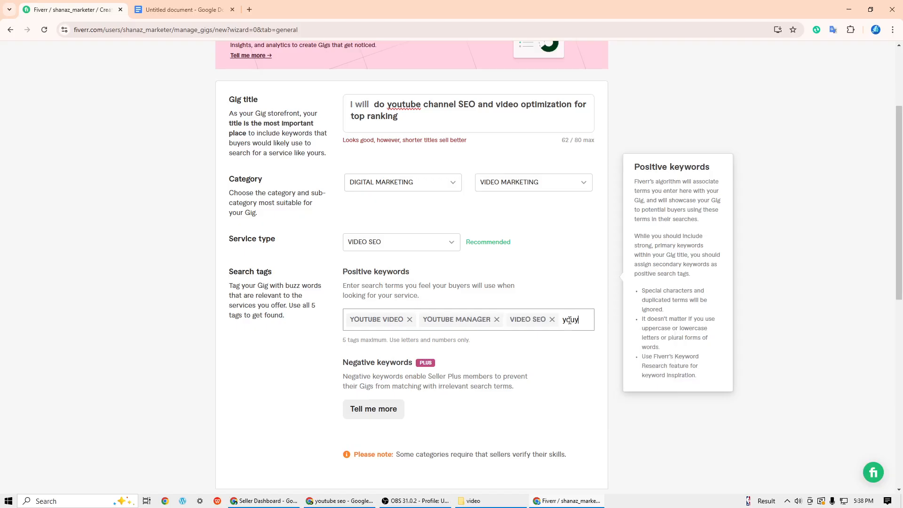
pyautogui.press('BackSpace')
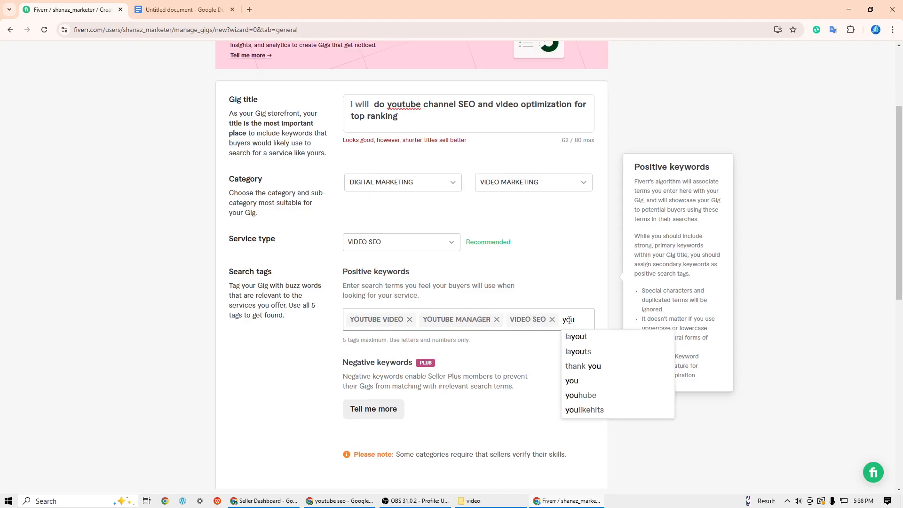
pyautogui.write('tu')
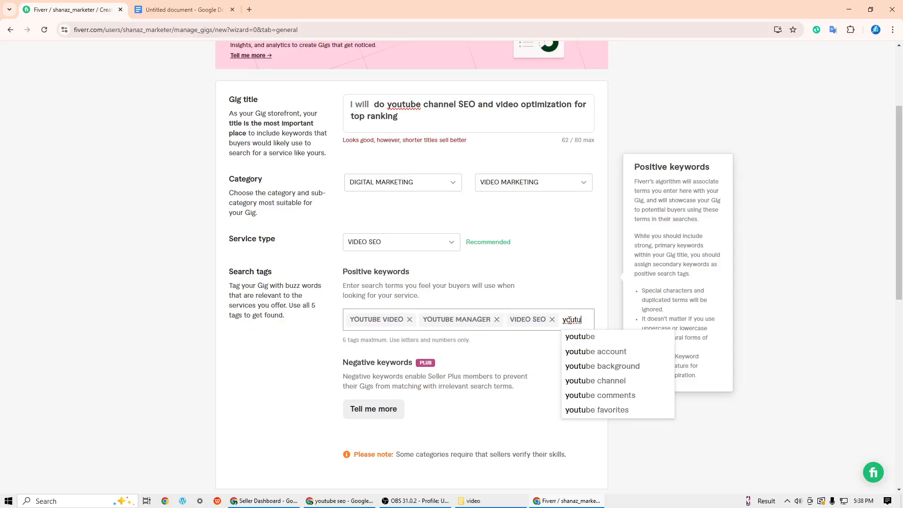
pyautogui.click(596, 381)
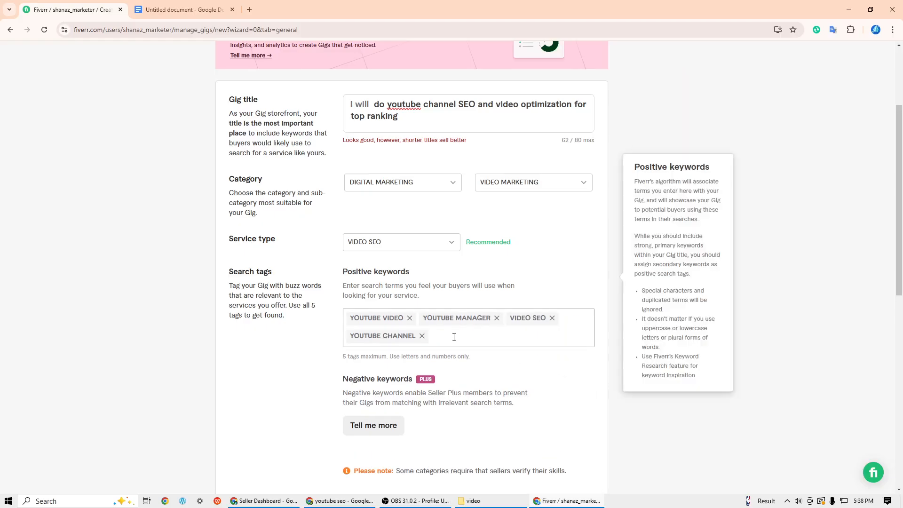
pyautogui.write('se')
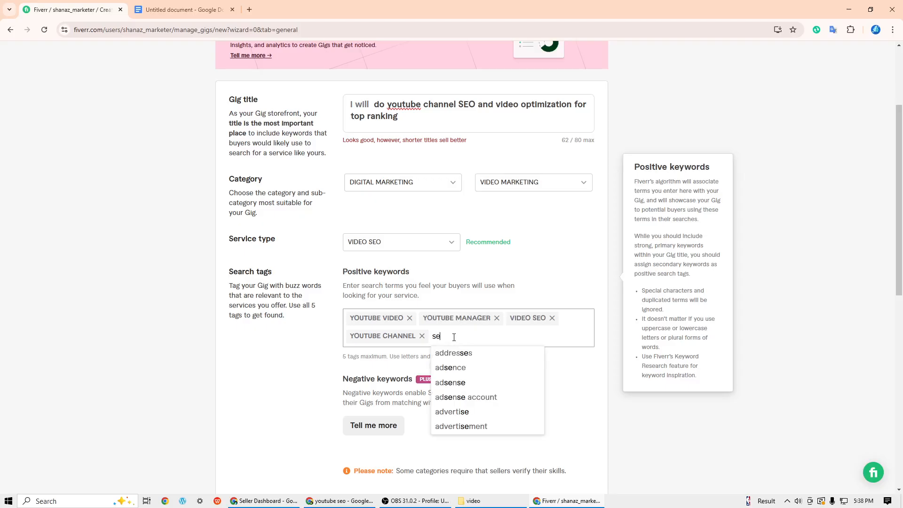
pyautogui.write('o')
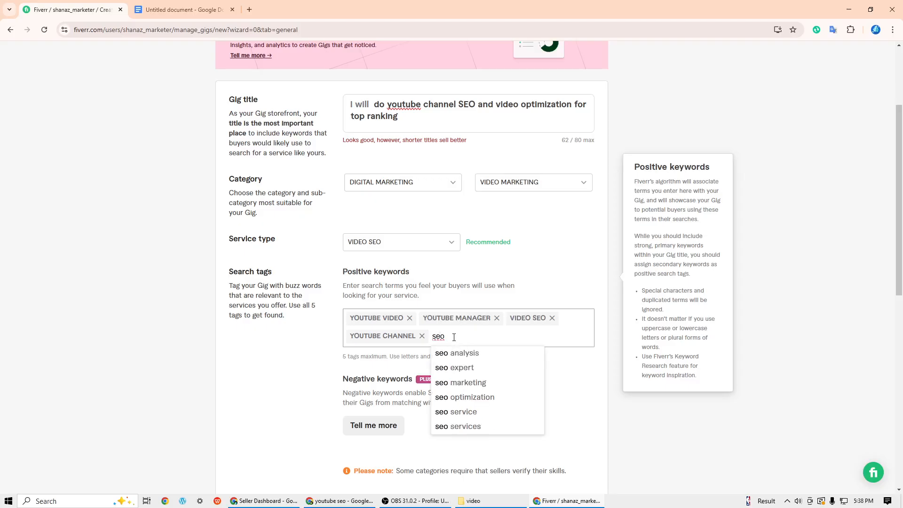
pyautogui.click(461, 368)
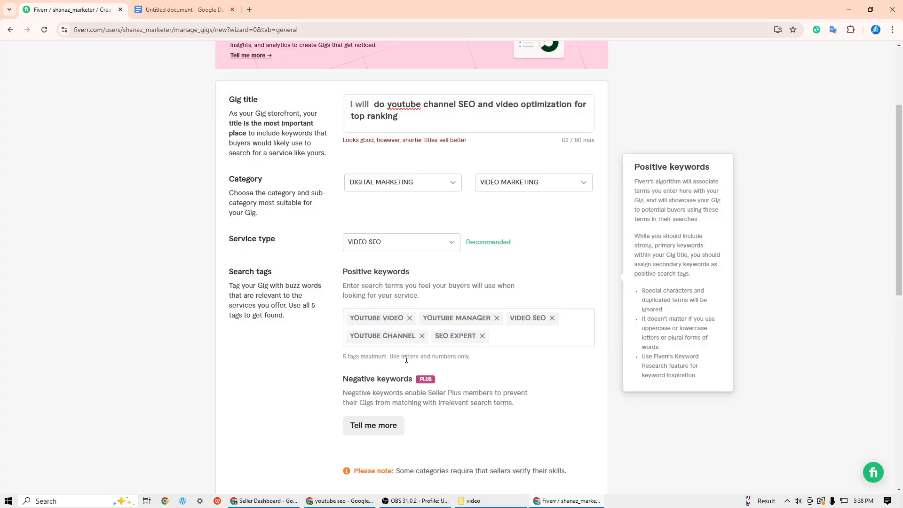
# - Review the completed gig overview, then save it and continue to the Pricing stage
pyautogui.scroll(3, 427, 288)
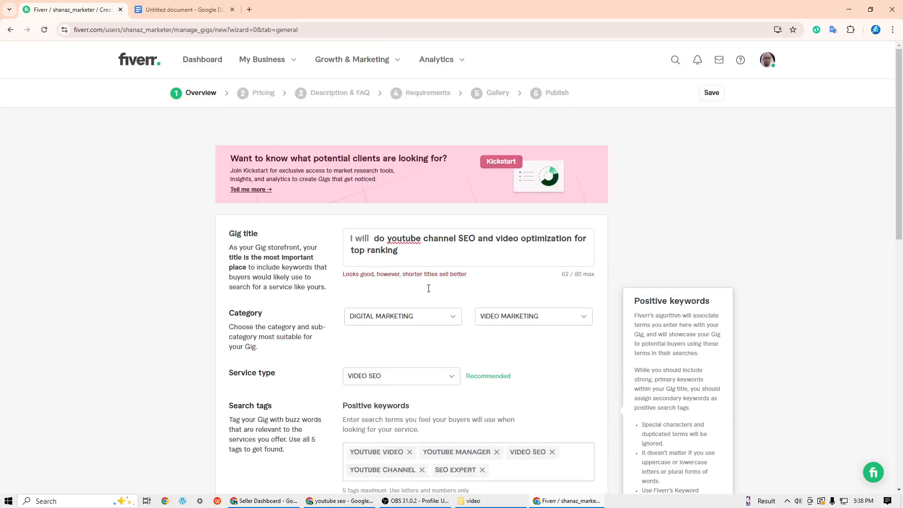
pyautogui.scroll(-9, 426, 301)
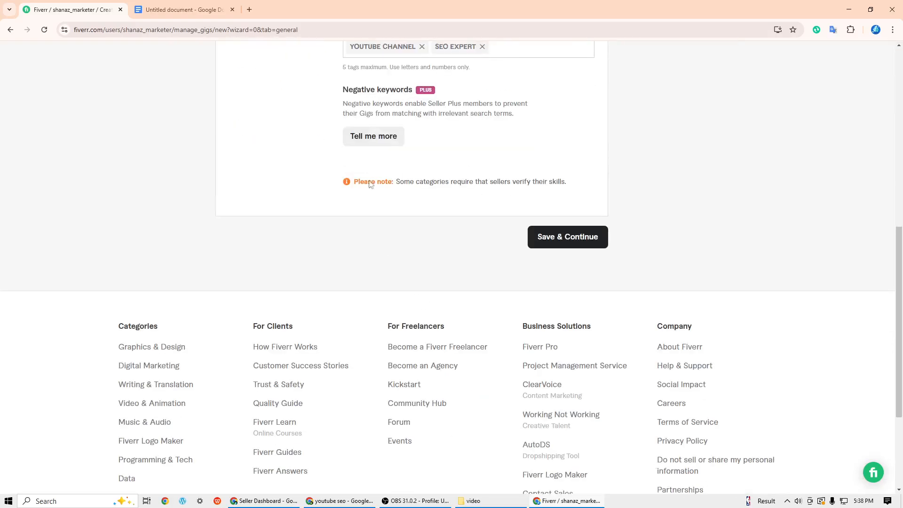
pyautogui.scroll(3, 372, 183)
pyautogui.scroll(-4, 388, 259)
pyautogui.scroll(9, 388, 254)
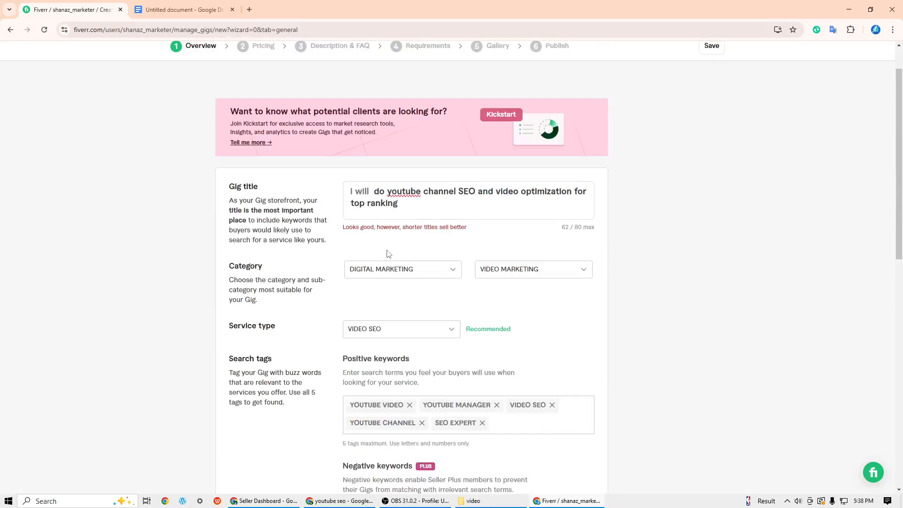
pyautogui.scroll(-4, 424, 273)
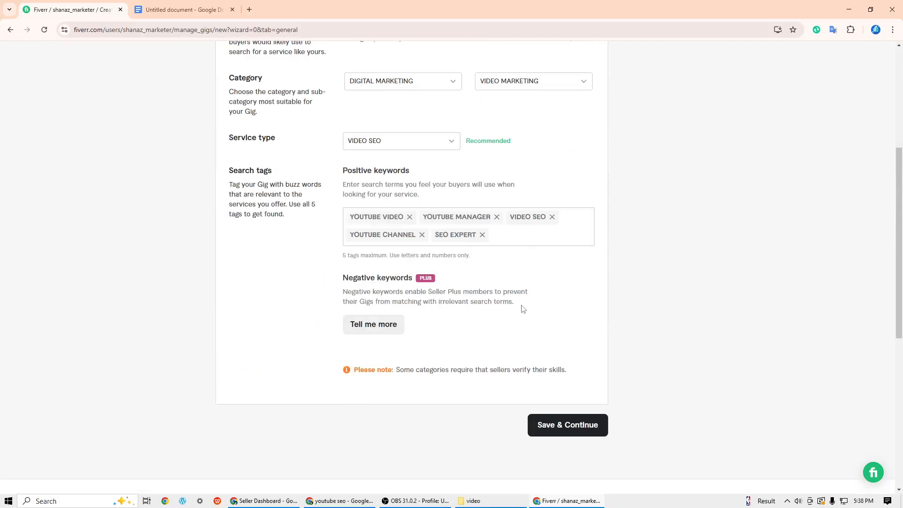
pyautogui.click(549, 429)
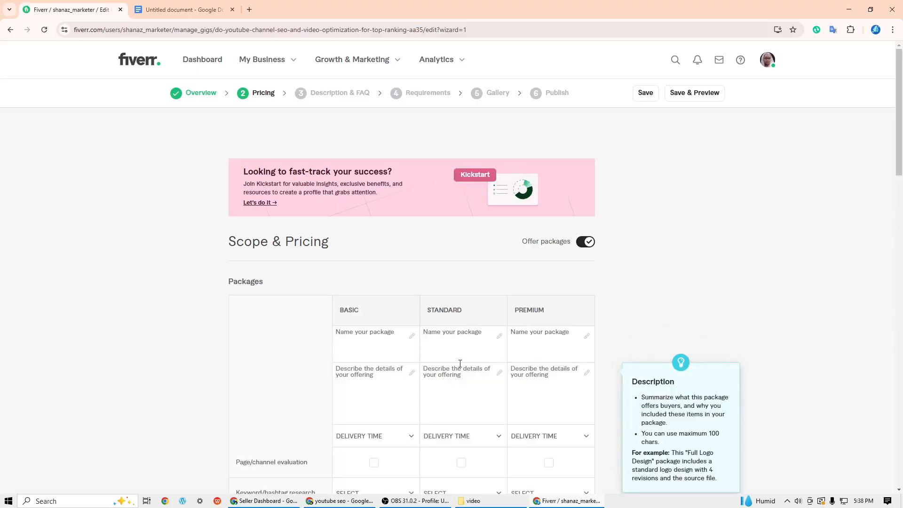
# - Name the three gig packages "Basic", "standard" and "Premium" in their respective columns
pyautogui.scroll(-4, 465, 345)
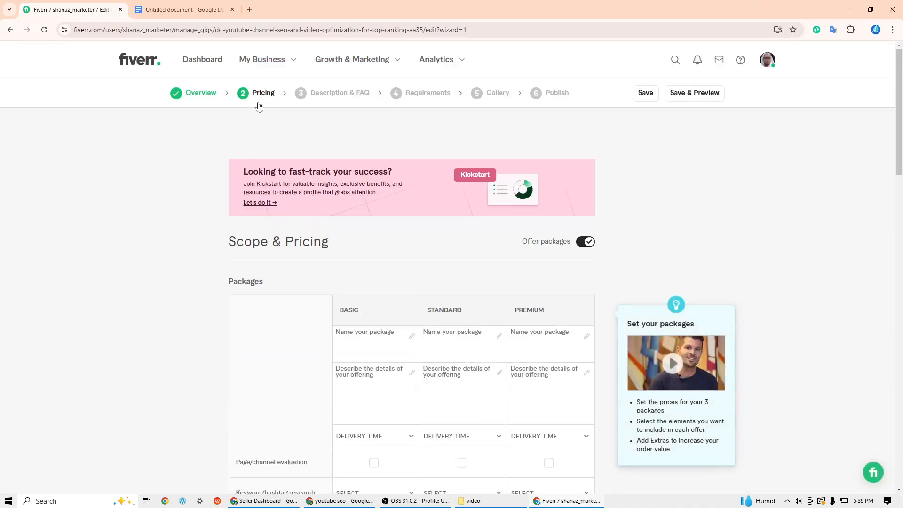
pyautogui.scroll(-3, 438, 360)
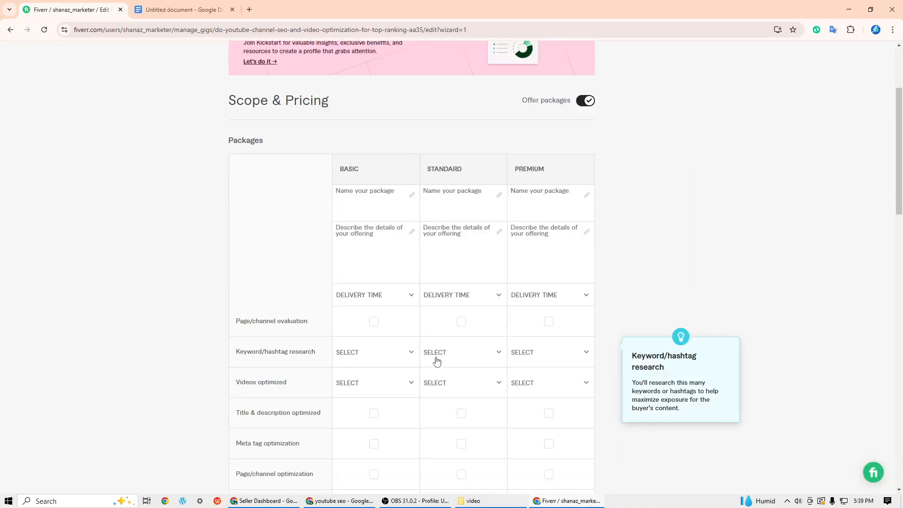
pyautogui.scroll(3, 436, 361)
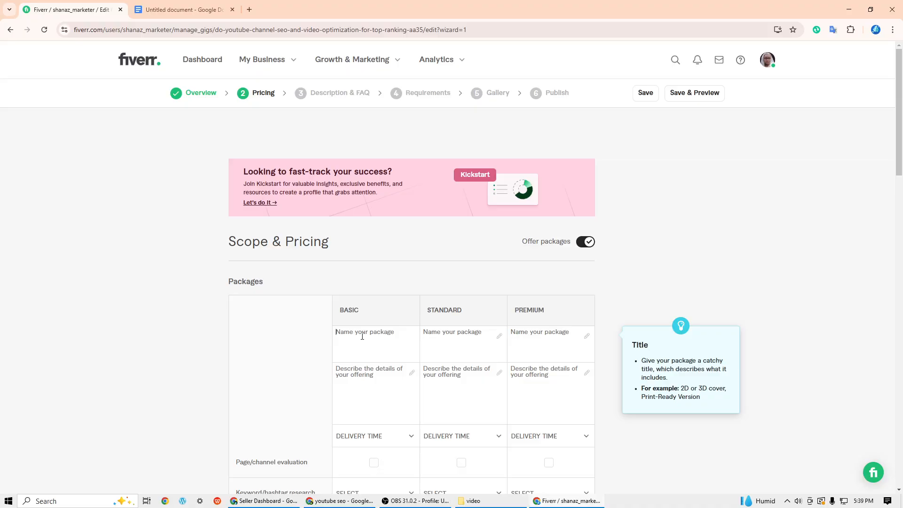
pyautogui.write('Basic')
pyautogui.click(454, 346)
pyautogui.write('standard')
pyautogui.click(520, 349)
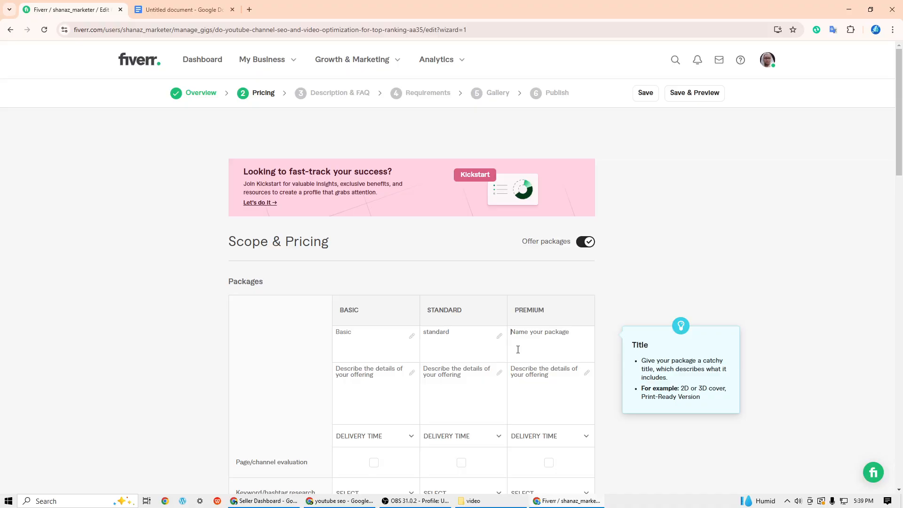
pyautogui.write('Premium')
# - Copy the "2(Two) YouTube video SEO" text from the Google Docs document into the Basic package's description
pyautogui.click(397, 395)
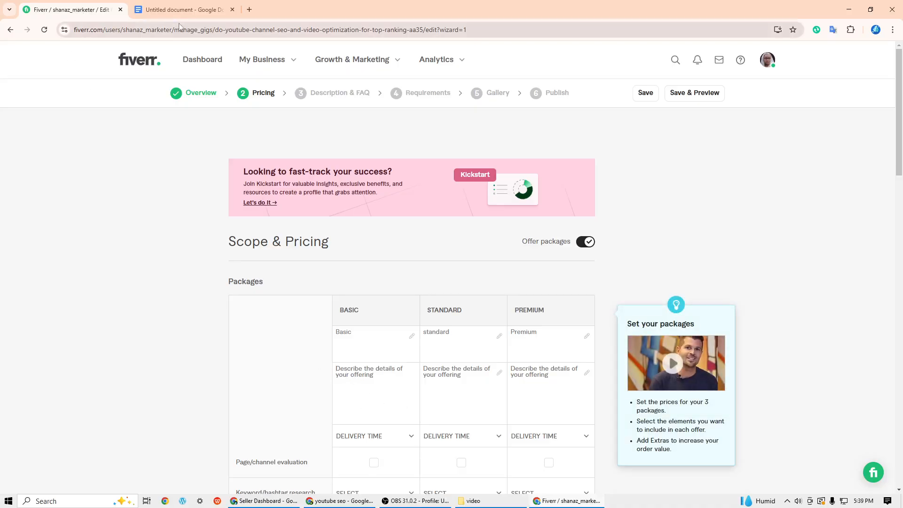
pyautogui.click(181, 9)
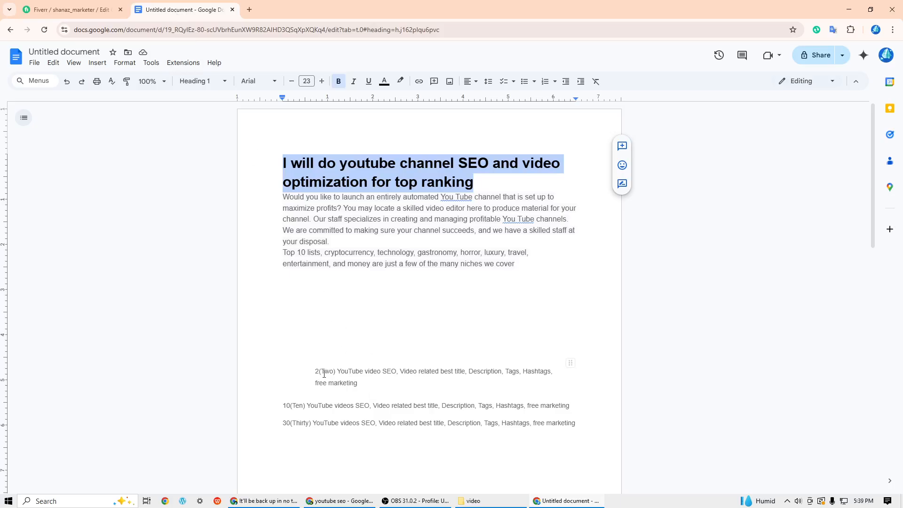
pyautogui.moveTo(316, 372); pyautogui.dragTo(358, 385)
pyautogui.rightClick(359, 379)
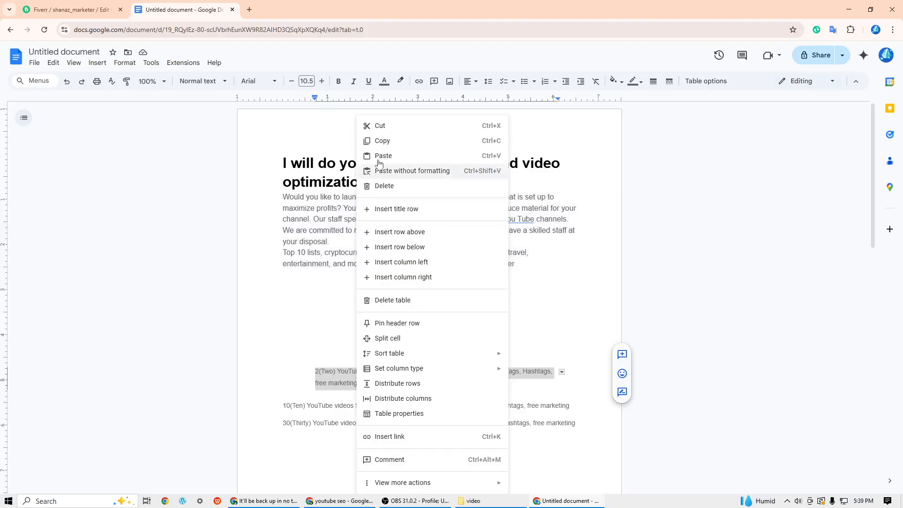
pyautogui.click(379, 141)
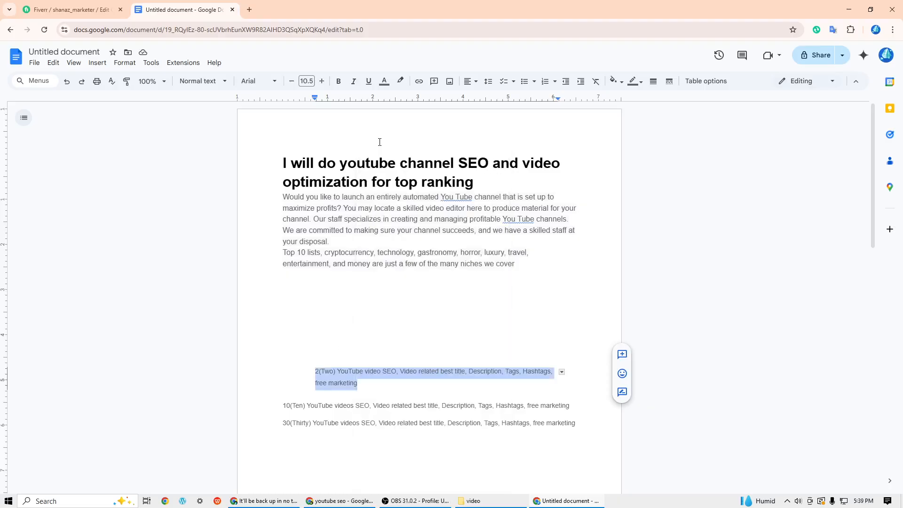
pyautogui.click(100, 10)
pyautogui.rightClick(353, 372)
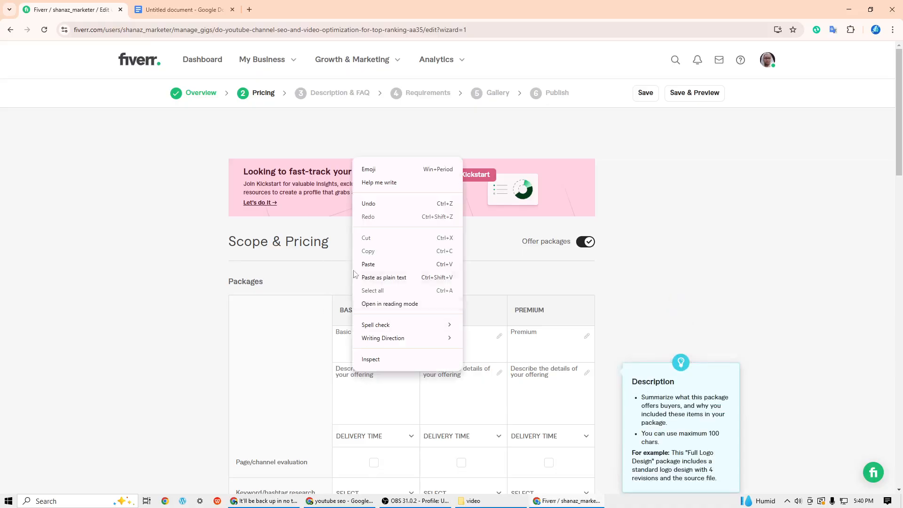
pyautogui.click(375, 267)
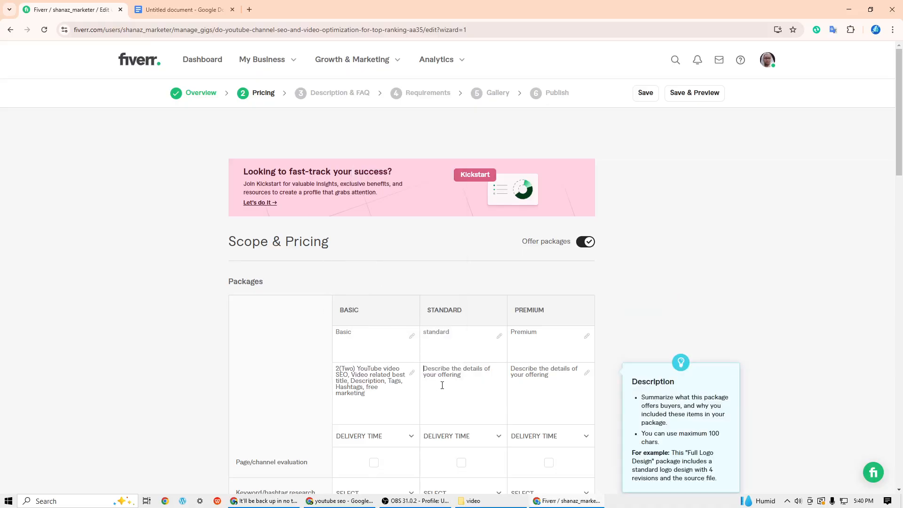
# - Copy the "10(Ten) YouTube videos SEO" line from the Google Docs document into the Standard package's description
pyautogui.click(178, 9)
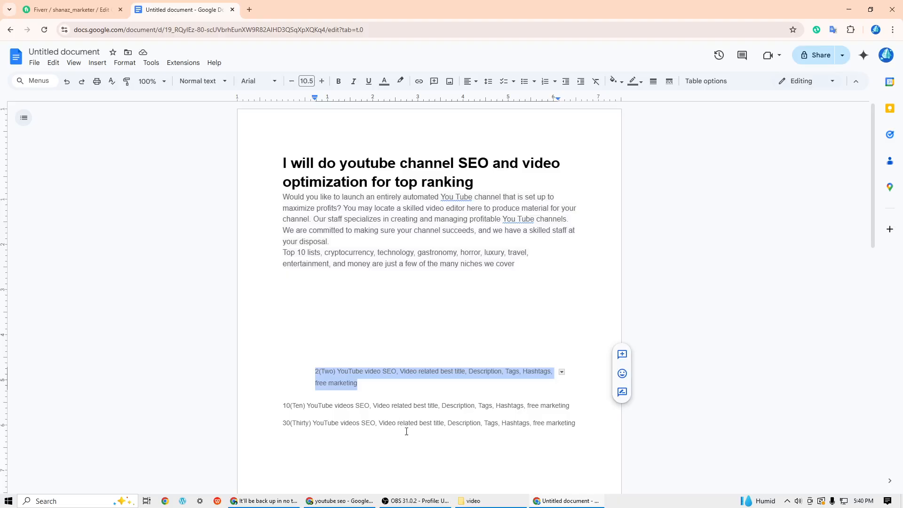
pyautogui.tripleClick(283, 407)
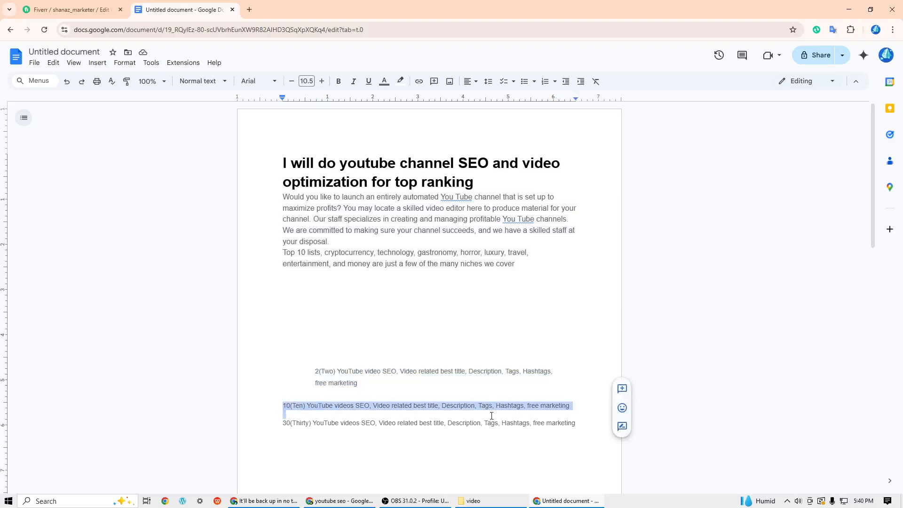
pyautogui.rightClick(514, 405)
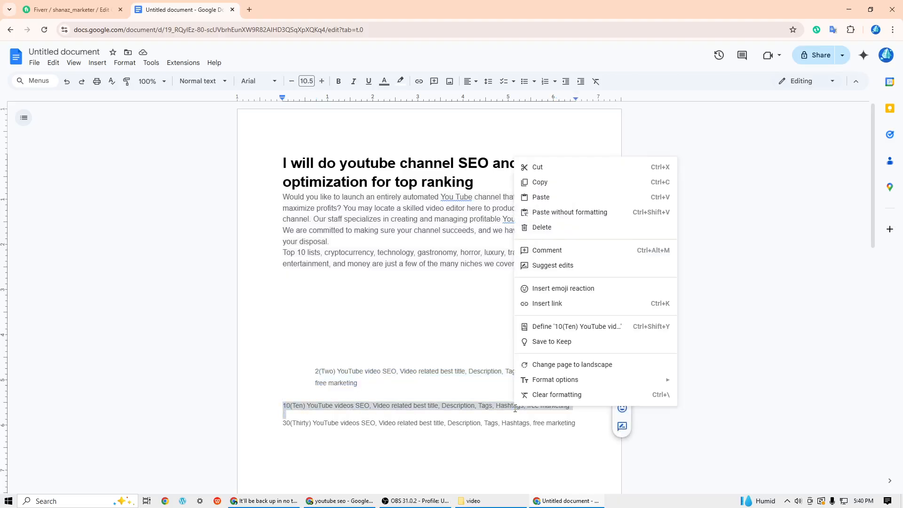
pyautogui.click(538, 184)
pyautogui.click(92, 8)
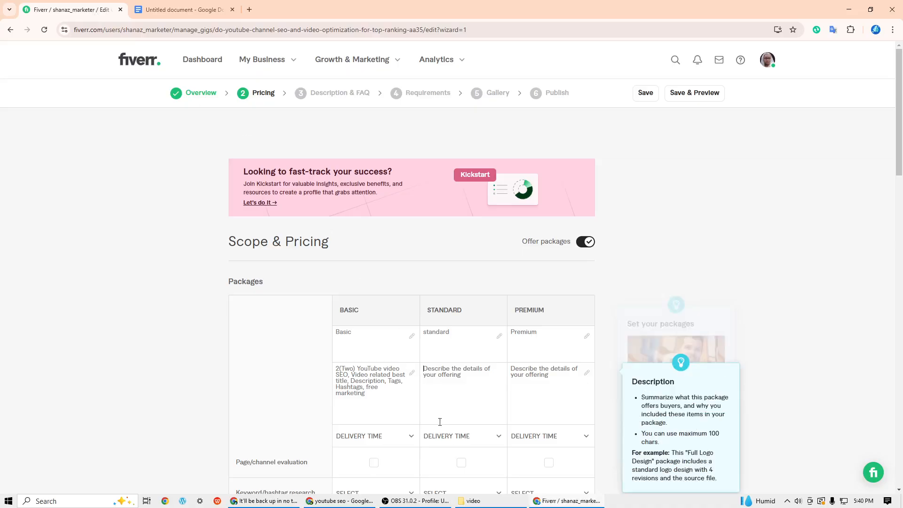
pyautogui.rightClick(446, 381)
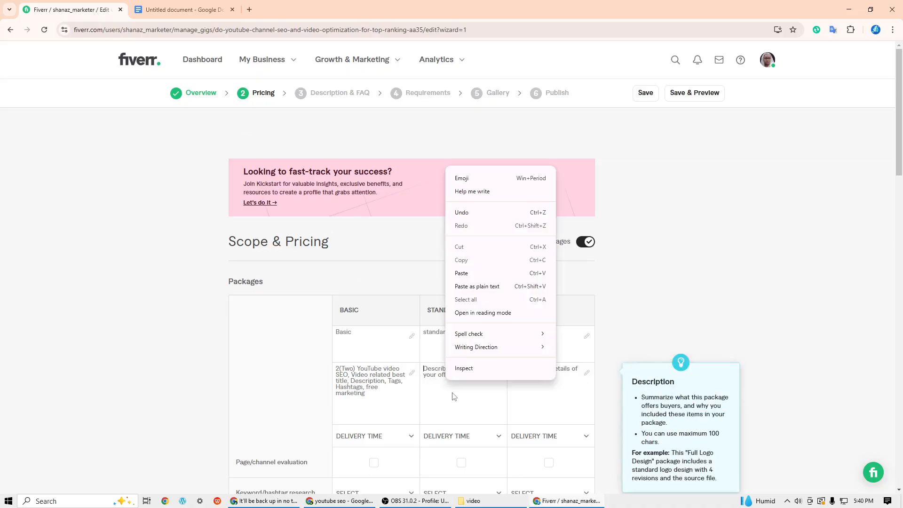
pyautogui.click(464, 271)
# - Copy the "30(Thirty) YouTube videos SEO" line from the Google Docs document into the Premium package's description
pyautogui.click(527, 384)
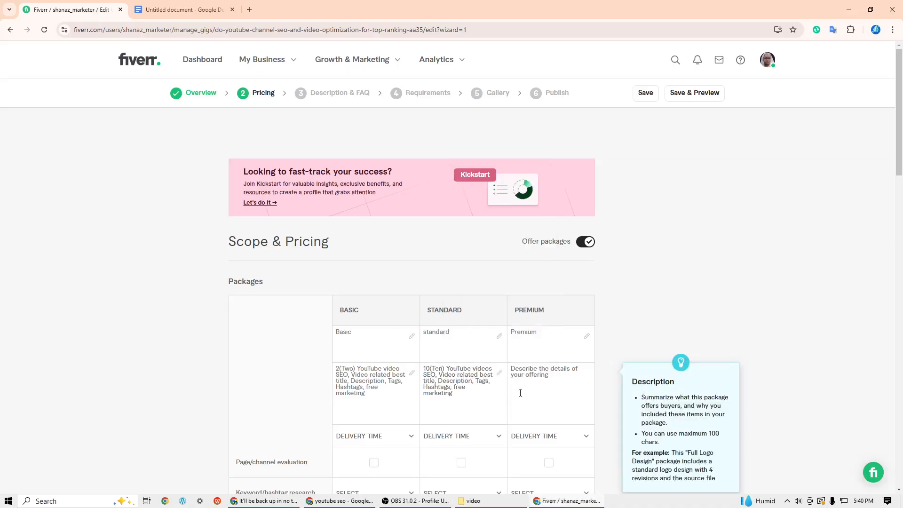
pyautogui.click(158, 14)
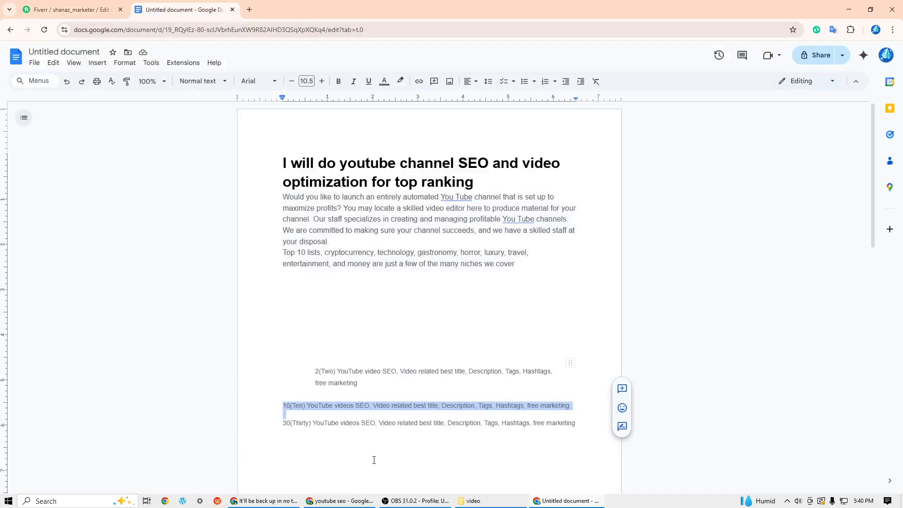
pyautogui.click(307, 442)
pyautogui.moveTo(275, 420); pyautogui.dragTo(383, 434)
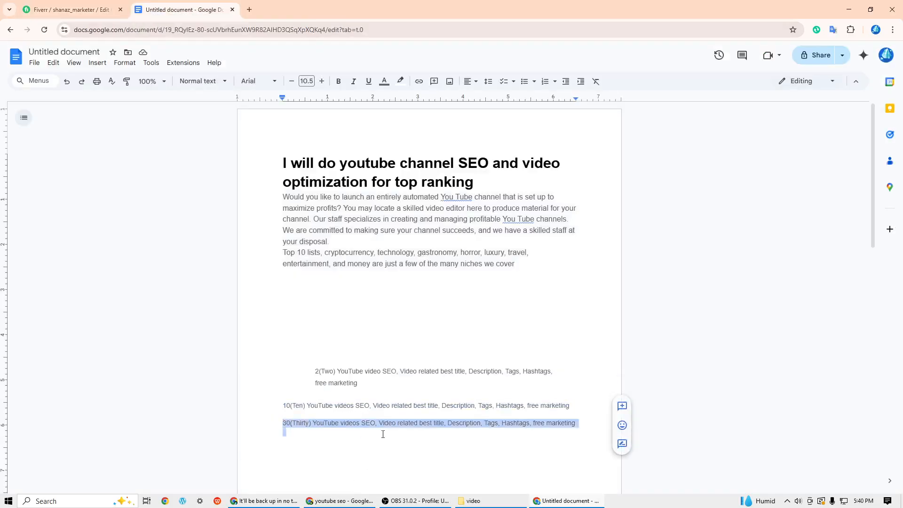
pyautogui.rightClick(493, 427)
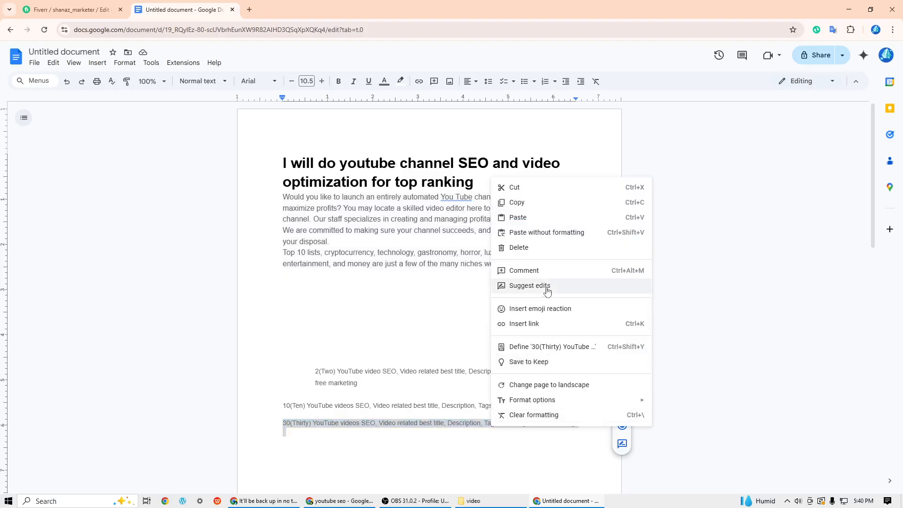
pyautogui.click(517, 202)
pyautogui.click(91, 11)
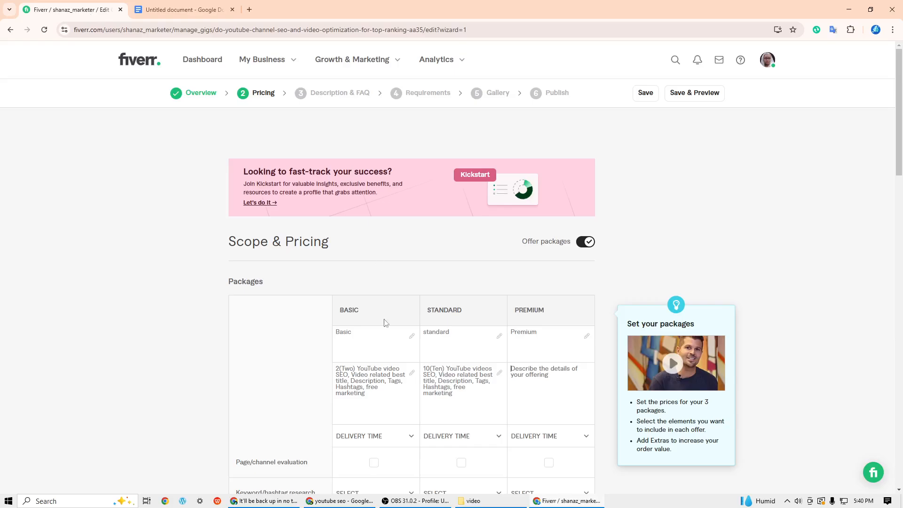
pyautogui.click(536, 393)
pyautogui.rightClick(535, 394)
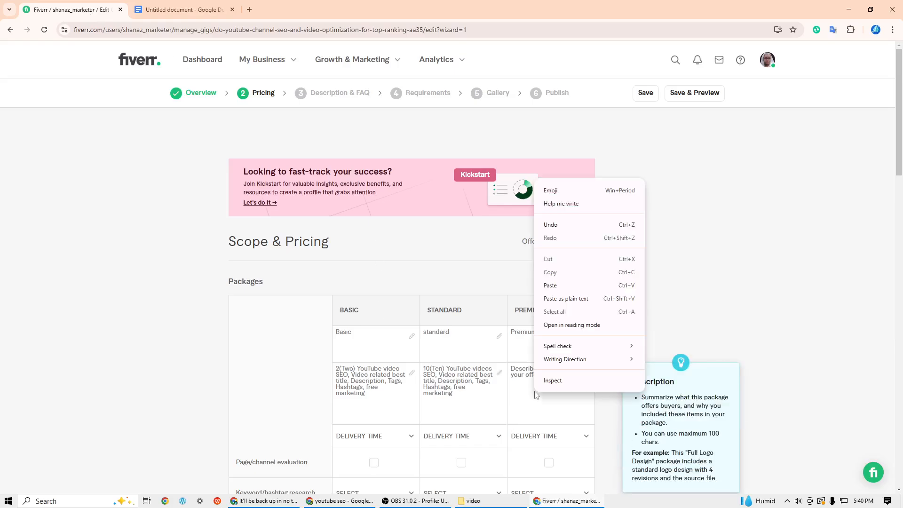
pyautogui.click(550, 286)
# - Set the delivery times to 2 days for Basic, 5 days for Standard and 10 days for Premium
pyautogui.scroll(-3, 590, 363)
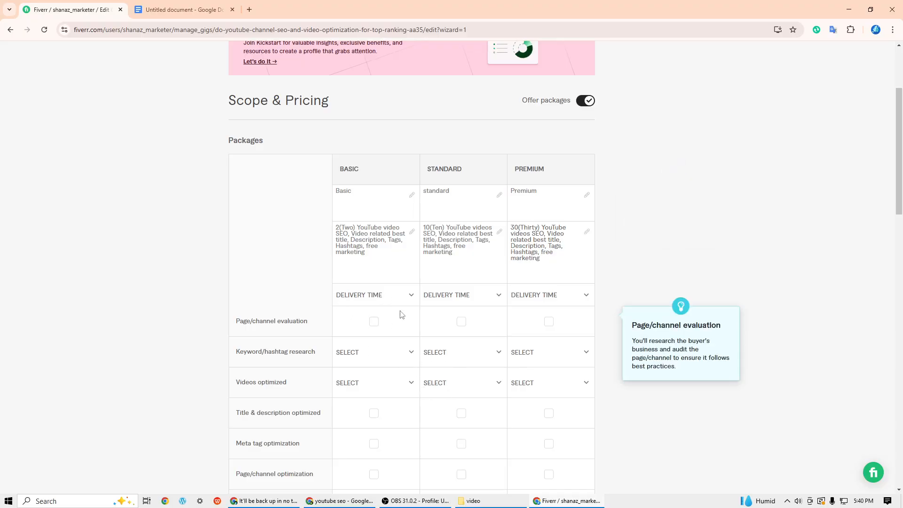
pyautogui.click(411, 298)
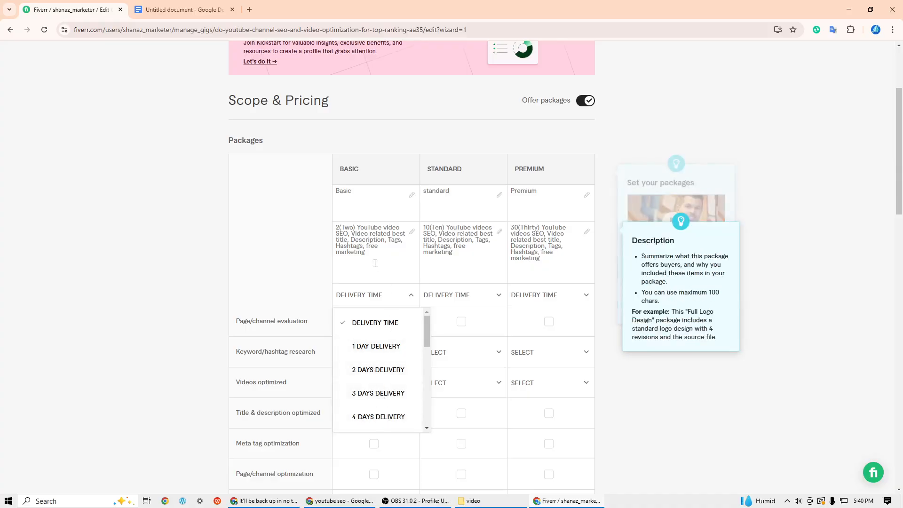
pyautogui.click(385, 372)
pyautogui.click(499, 295)
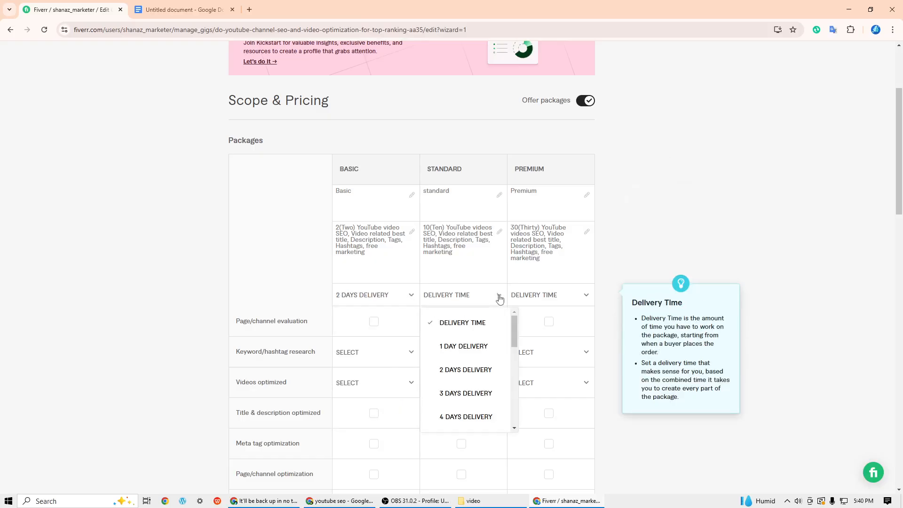
pyautogui.moveTo(514, 326); pyautogui.dragTo(514, 346)
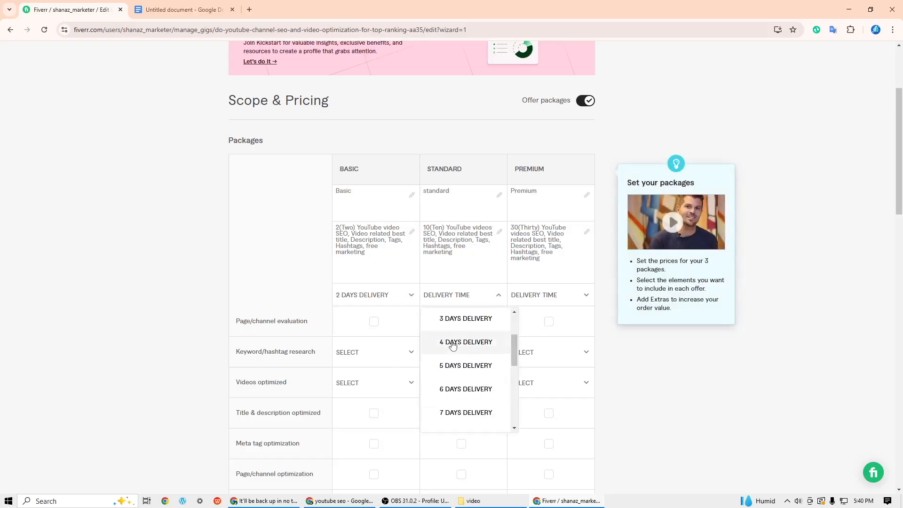
pyautogui.click(460, 372)
pyautogui.click(585, 296)
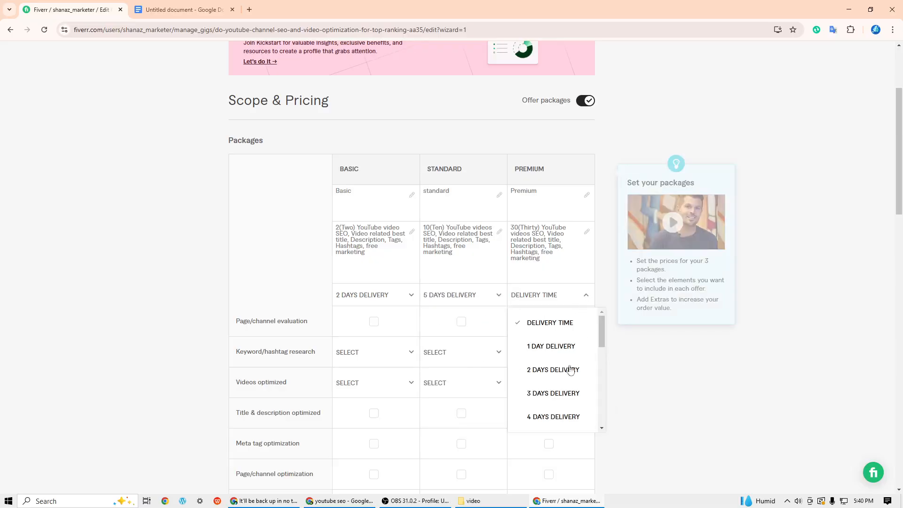
pyautogui.moveTo(600, 334); pyautogui.dragTo(602, 360)
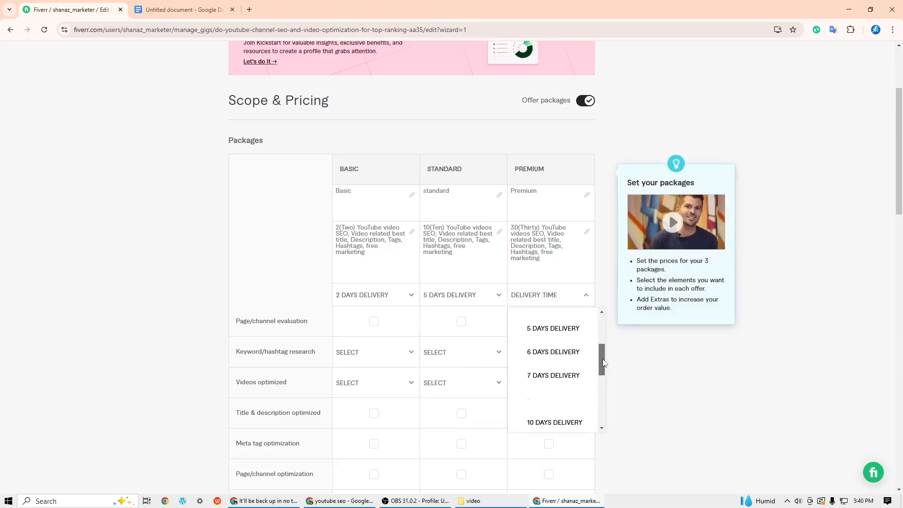
pyautogui.click(556, 423)
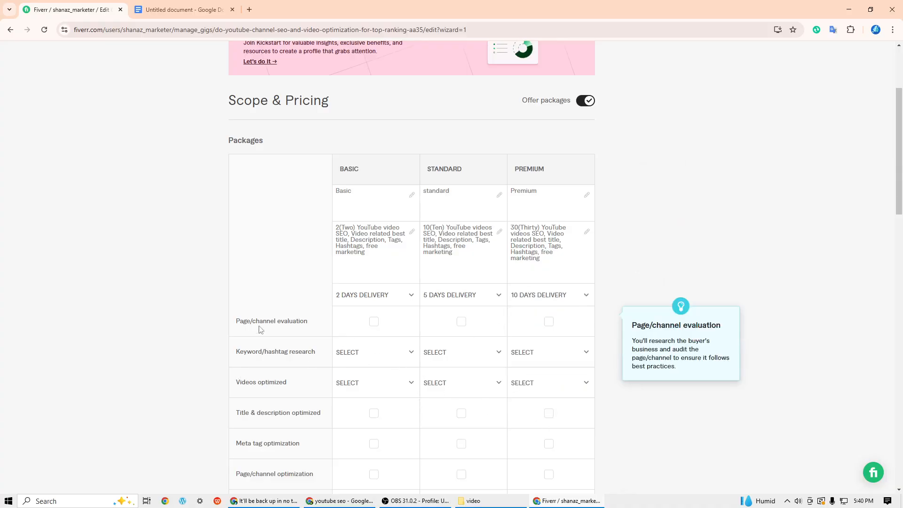
# - Include page/channel evaluation in the Basic, Standard and Premium packages
pyautogui.click(374, 321)
pyautogui.click(461, 321)
pyautogui.click(549, 323)
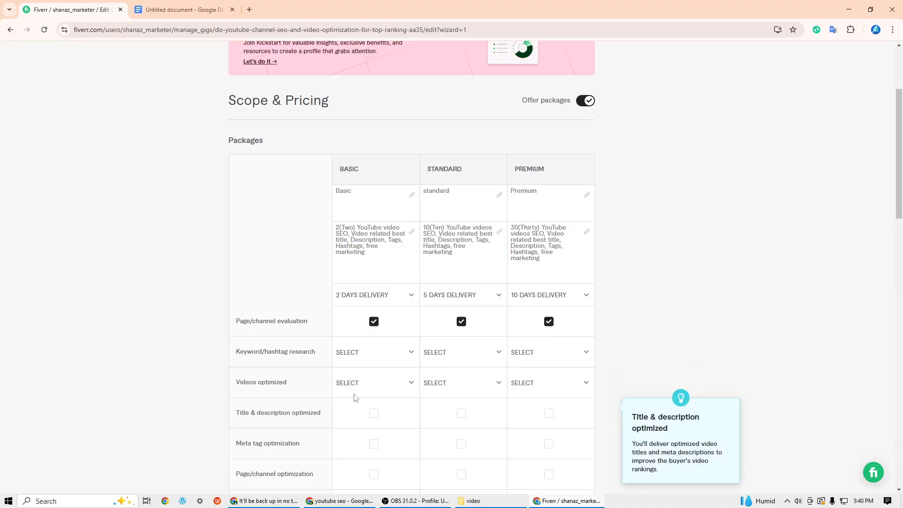
# - Set keyword/hashtag research to 10 for Basic, 15 for Standard and 20 for Premium
pyautogui.click(413, 355)
pyautogui.moveTo(392, 386); pyautogui.dragTo(398, 429)
pyautogui.click(358, 419)
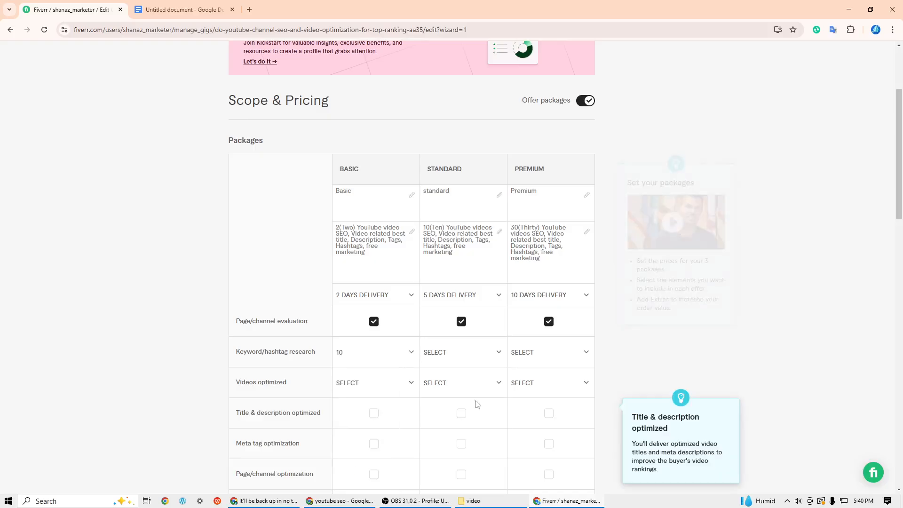
pyautogui.click(499, 354)
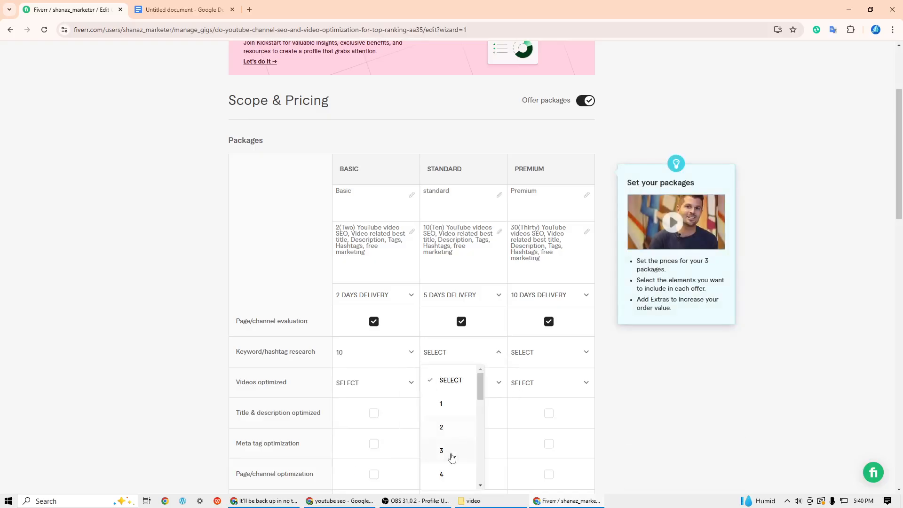
pyautogui.moveTo(480, 395); pyautogui.dragTo(484, 455)
pyautogui.click(443, 457)
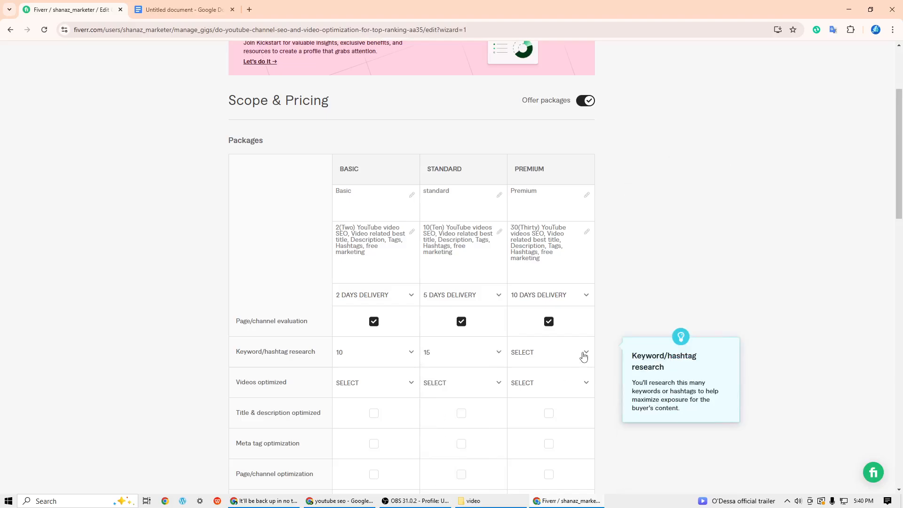
pyautogui.click(584, 353)
pyautogui.moveTo(569, 391); pyautogui.dragTo(570, 478)
pyautogui.click(531, 476)
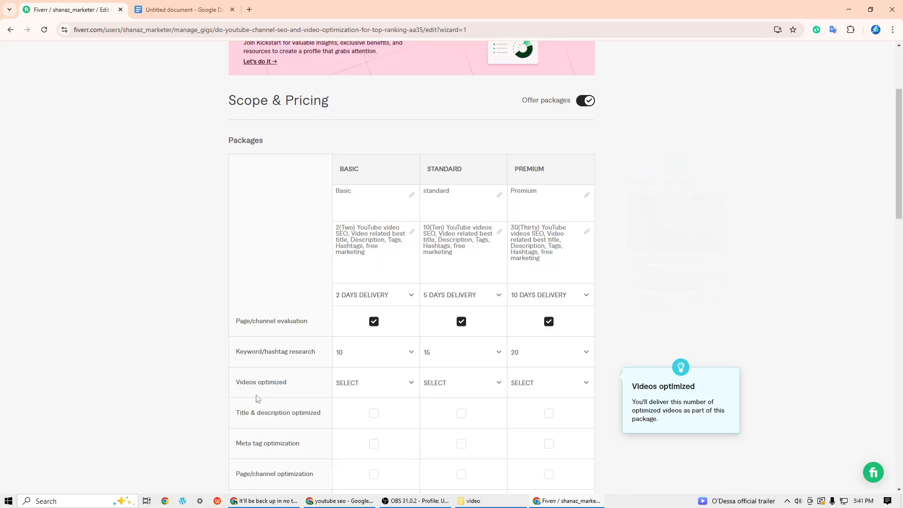
# - Set the number of videos optimized to 2 for the Basic package and 10 for the Standard package
pyautogui.click(410, 386)
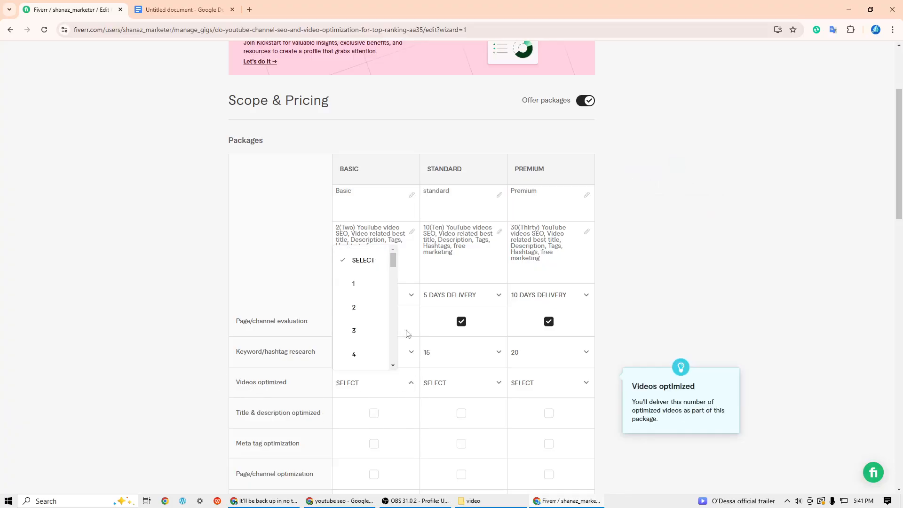
pyautogui.click(355, 308)
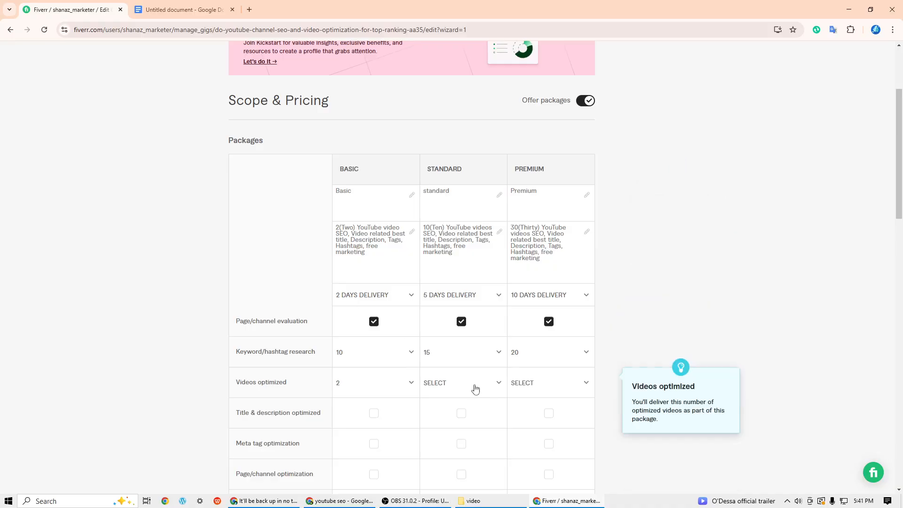
pyautogui.click(499, 387)
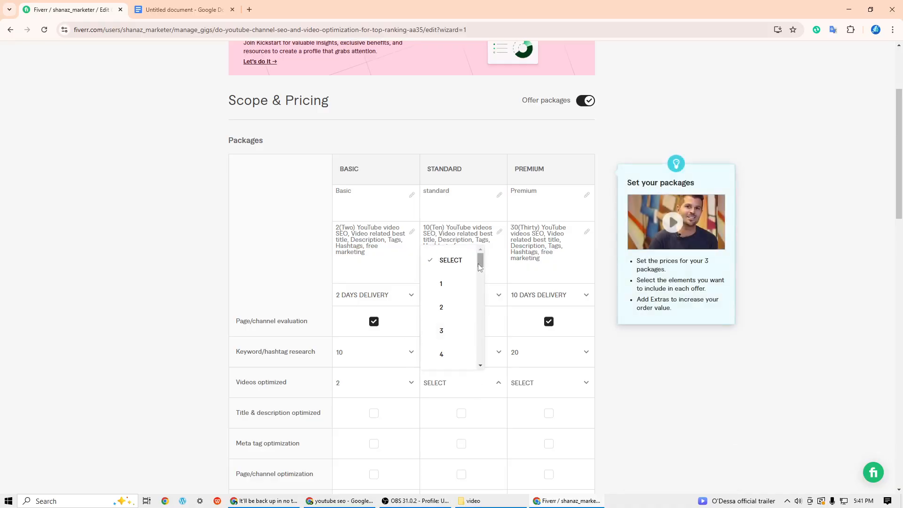
pyautogui.moveTo(480, 263)
pyautogui.mouseDown()
pyautogui.moveTo(481, 312)
pyautogui.moveTo(480, 281)
pyautogui.mouseUp()
pyautogui.click(444, 284)
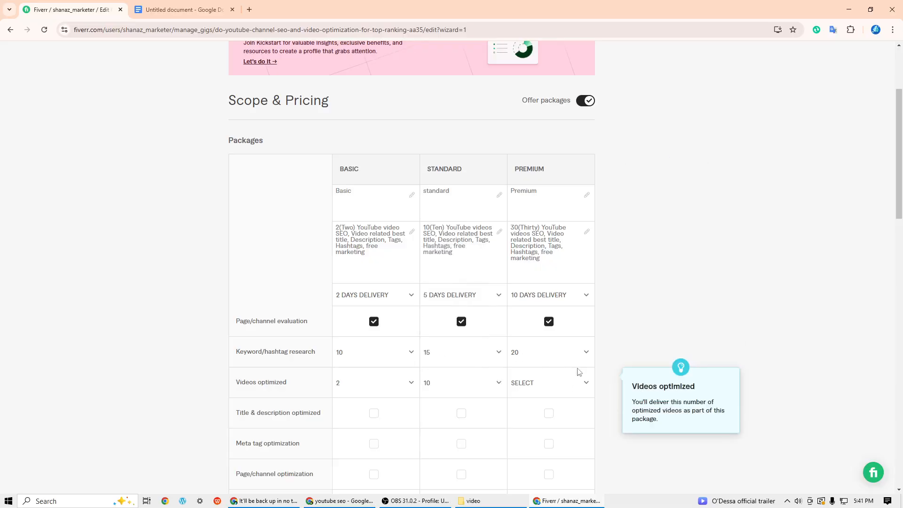
pyautogui.click(585, 357)
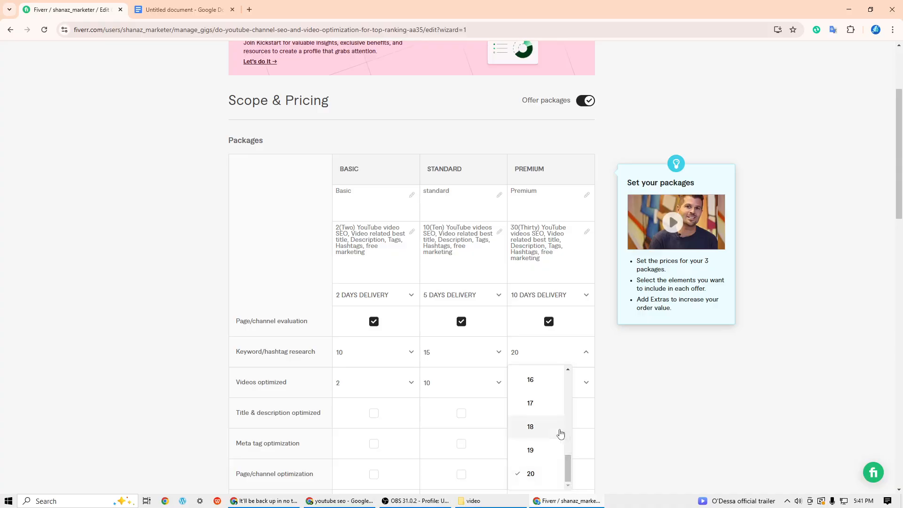
pyautogui.click(586, 354)
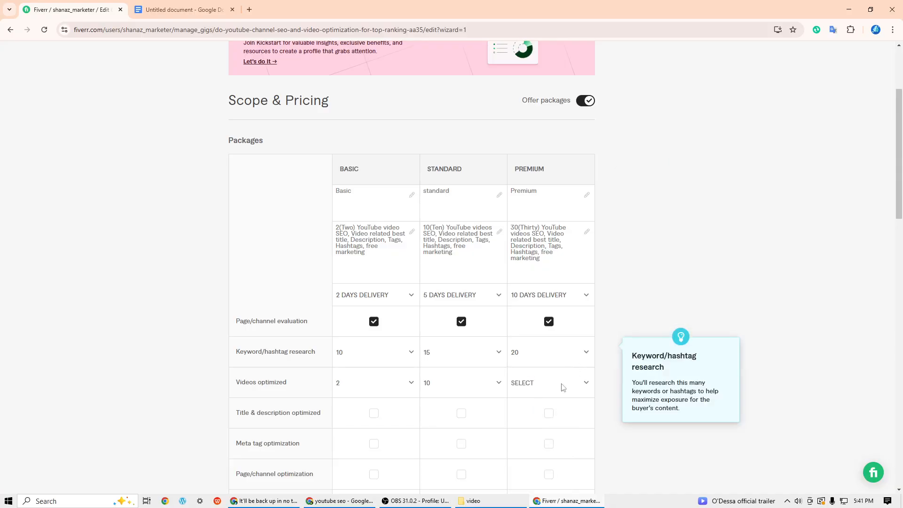
pyautogui.click(568, 357)
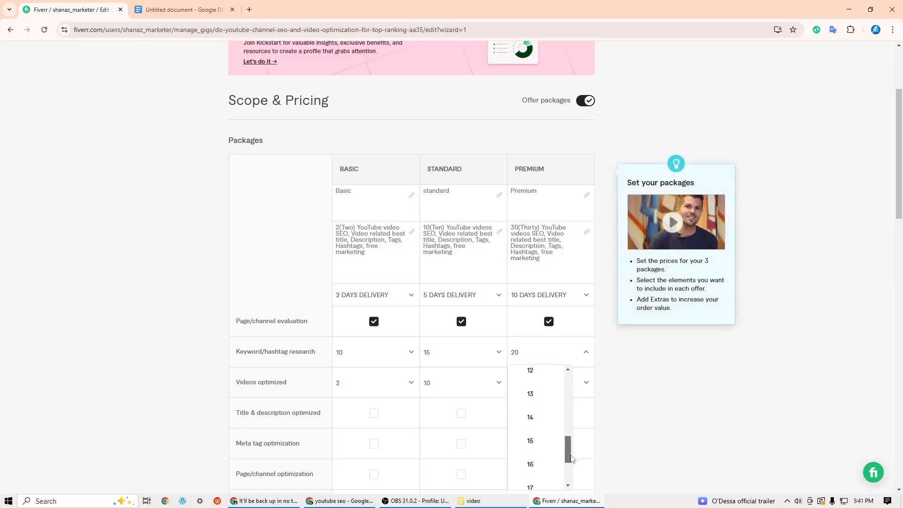
pyautogui.moveTo(572, 459); pyautogui.dragTo(573, 481)
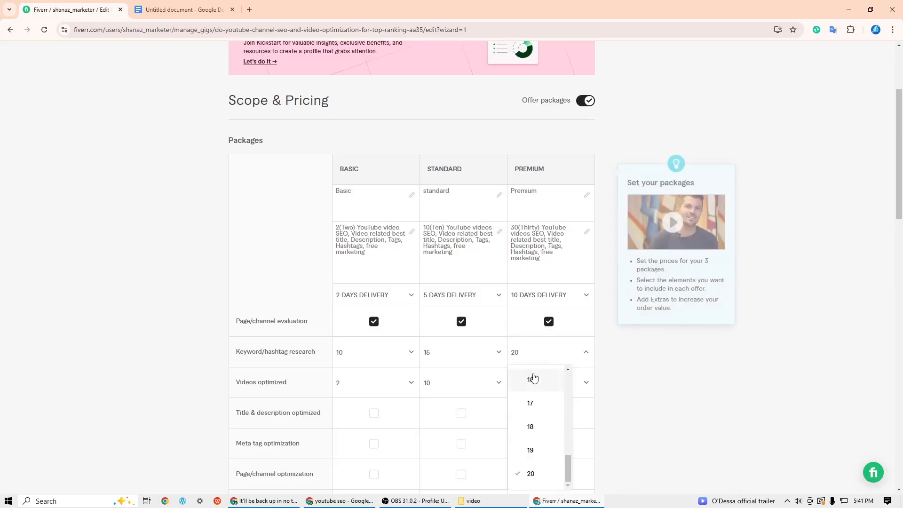
pyautogui.click(561, 354)
# - Set the number of videos optimized to 30 for the Premium package
pyautogui.click(587, 383)
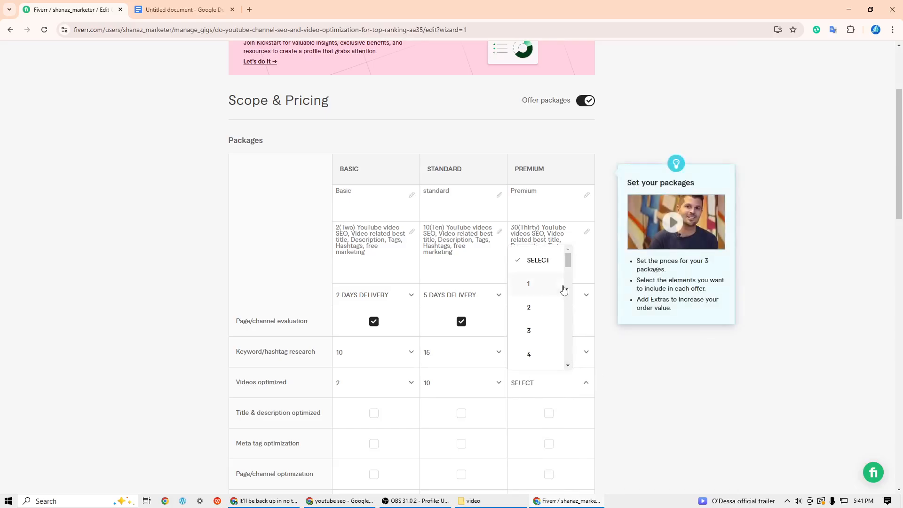
pyautogui.moveTo(568, 263); pyautogui.dragTo(572, 343)
pyautogui.click(534, 313)
# - Include title & description optimization and meta tag optimization in the Basic, Standard and Premium packages
pyautogui.scroll(-2, 558, 438)
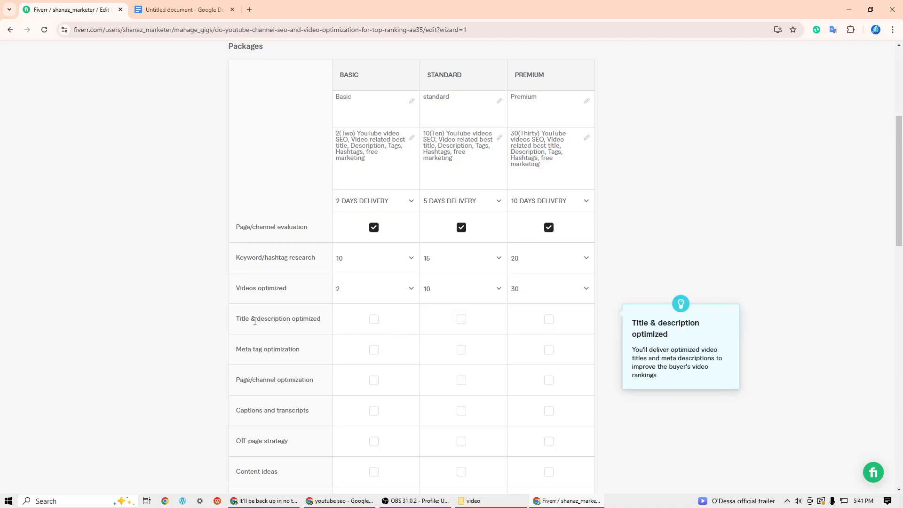
pyautogui.click(374, 320)
pyautogui.click(462, 320)
pyautogui.click(549, 320)
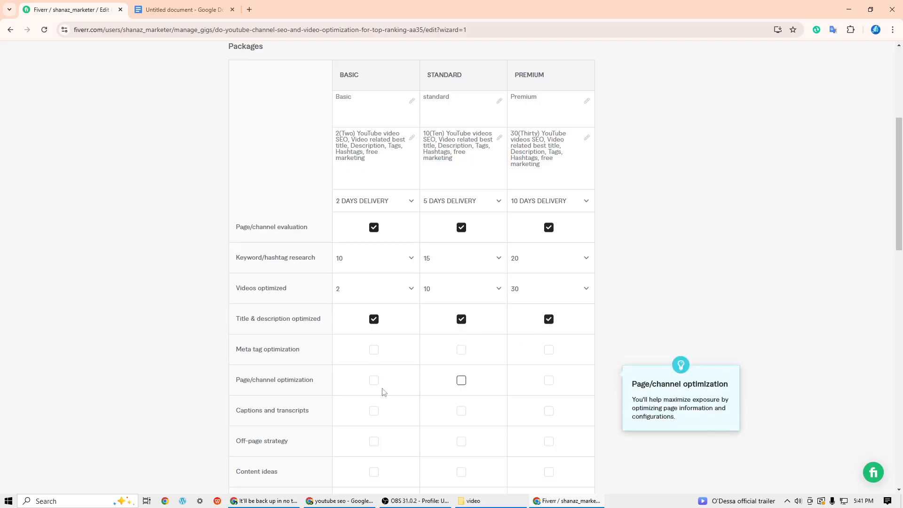
pyautogui.click(374, 350)
pyautogui.click(462, 350)
pyautogui.click(550, 351)
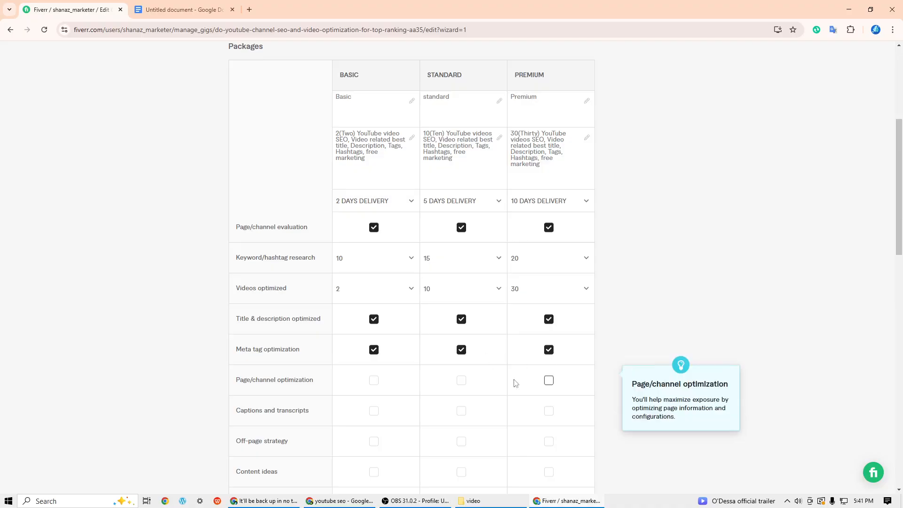
# - Include page/channel optimization in all three packages, and captions and transcripts in Standard and Premium only
pyautogui.click(374, 381)
pyautogui.click(462, 381)
pyautogui.click(546, 383)
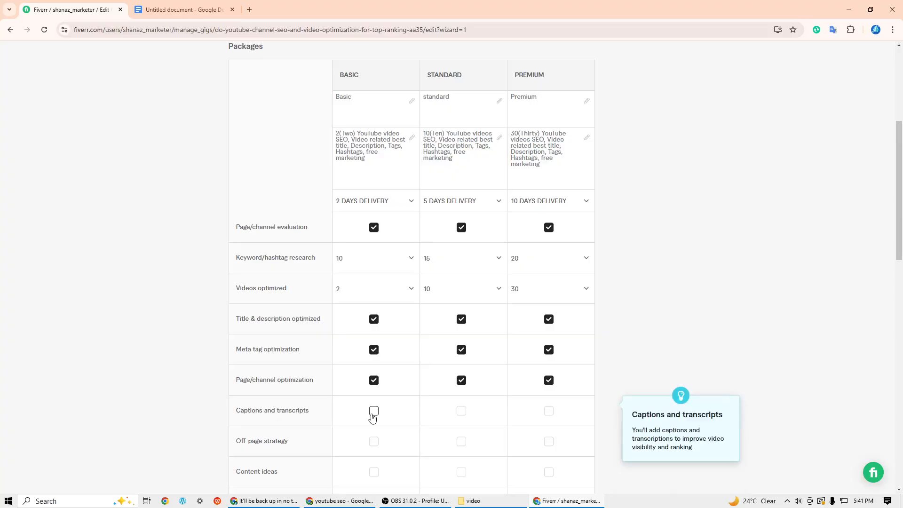
pyautogui.click(462, 413)
pyautogui.click(547, 415)
# - Include content ideas and off-page strategy in the Standard and Premium packages
pyautogui.scroll(-3, 517, 405)
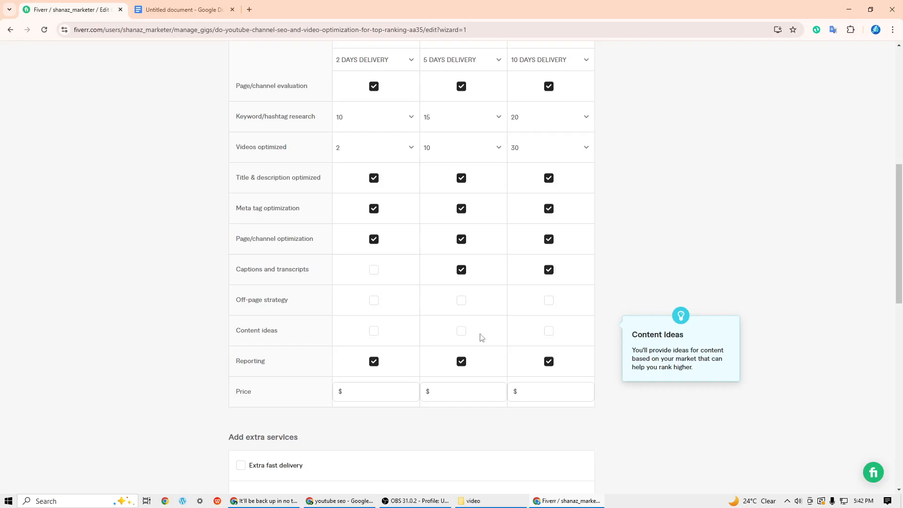
pyautogui.click(462, 331)
pyautogui.click(551, 332)
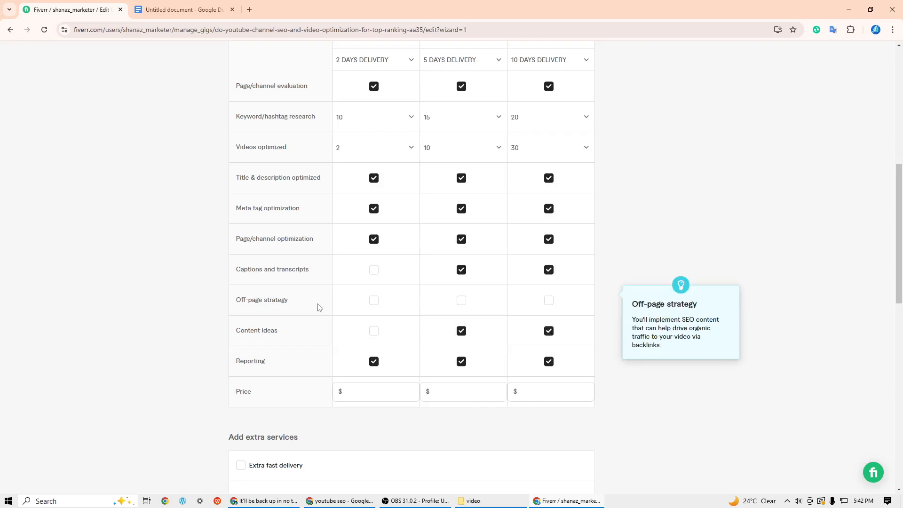
pyautogui.click(461, 302)
pyautogui.click(546, 302)
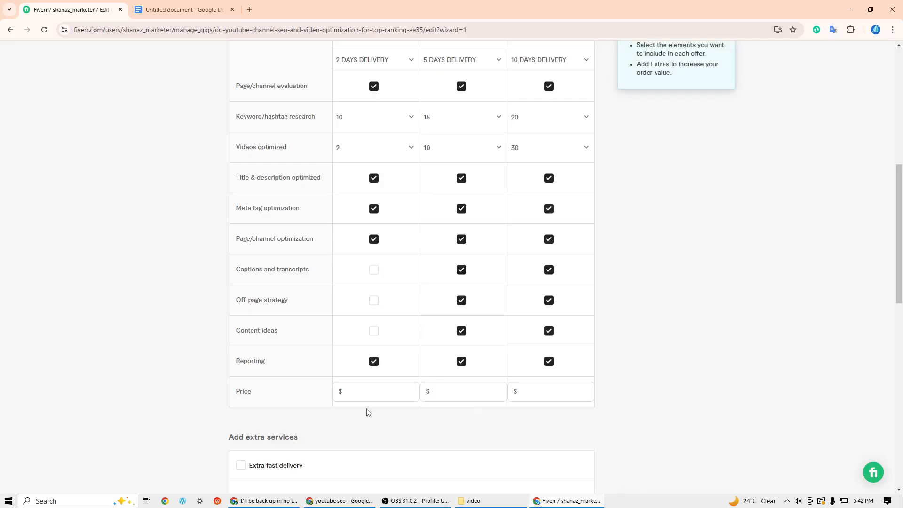
# - Price the packages at $15 for Basic, $35 for Standard and $80 for Premium, and try to save the pricing
pyautogui.click(382, 392)
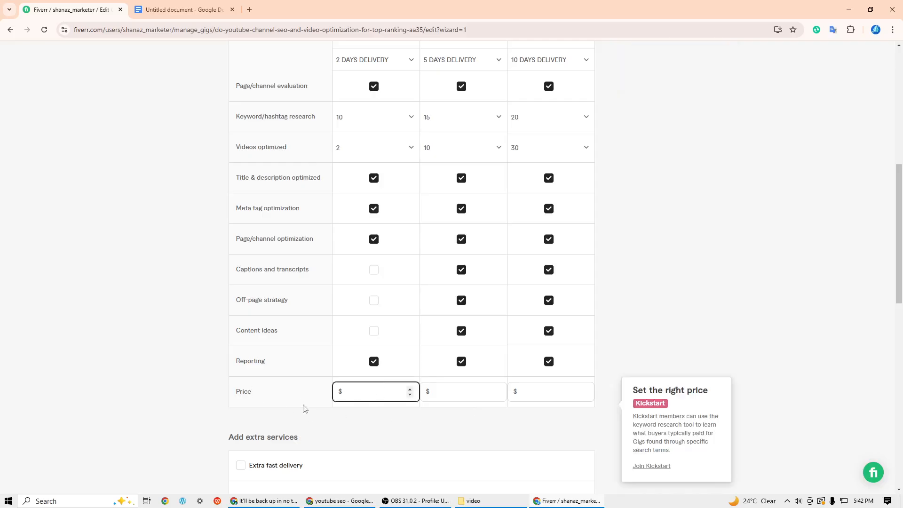
pyautogui.write('15')
pyautogui.click(489, 395)
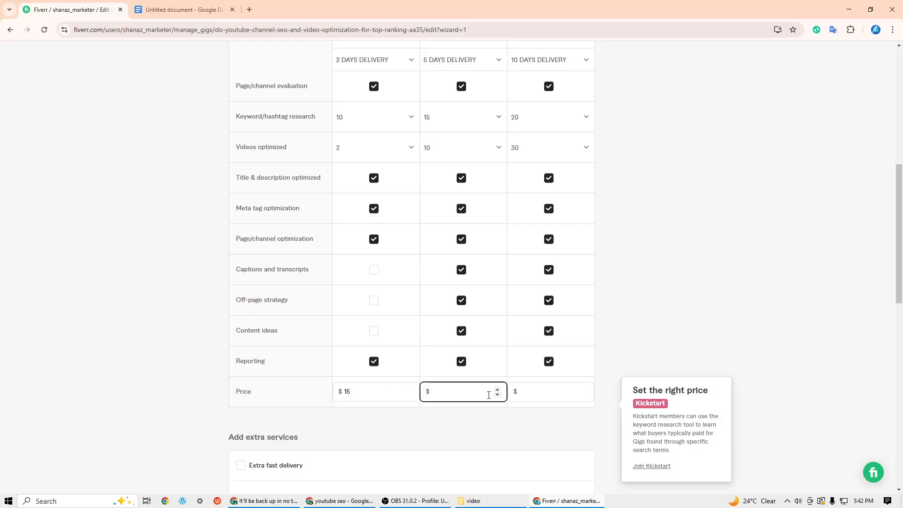
pyautogui.write('35')
pyautogui.click(538, 395)
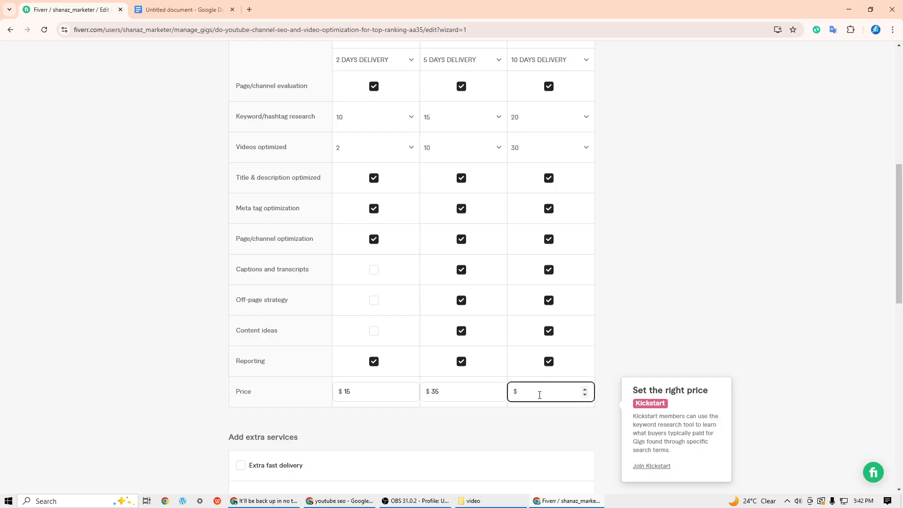
pyautogui.scroll(-2, 527, 419)
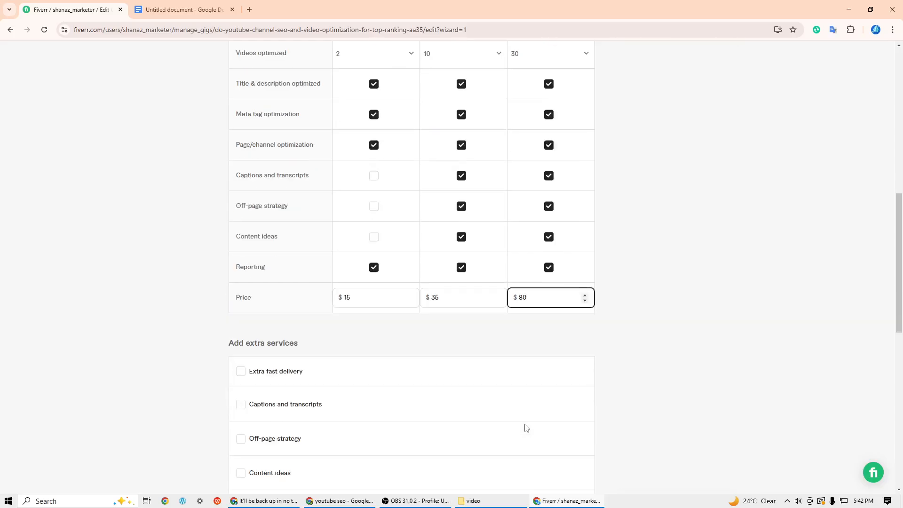
pyautogui.scroll(-4, 452, 379)
pyautogui.click(562, 369)
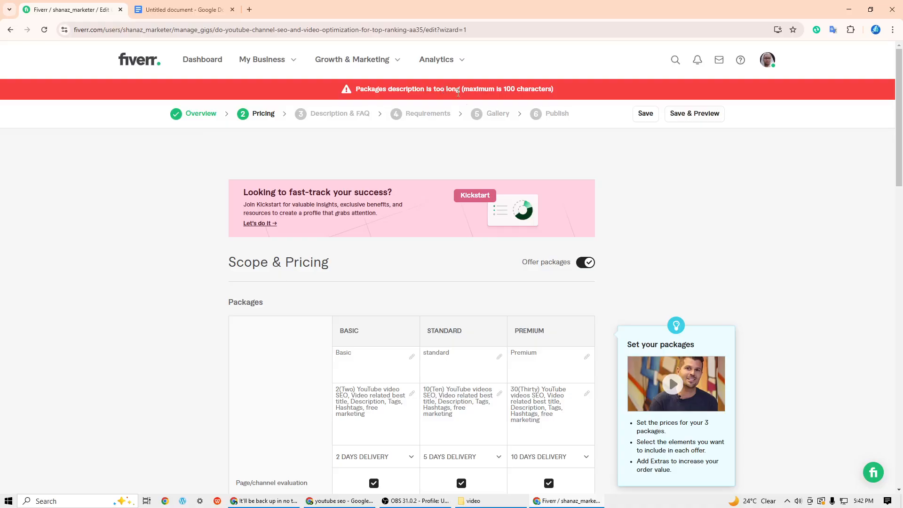
# - Shorten the three package descriptions by removing the spelled-out numbers in parentheses: (Two), (Ten) and (Thirty)
pyautogui.moveTo(356, 389); pyautogui.dragTo(342, 390)
pyautogui.press('BackSpace')
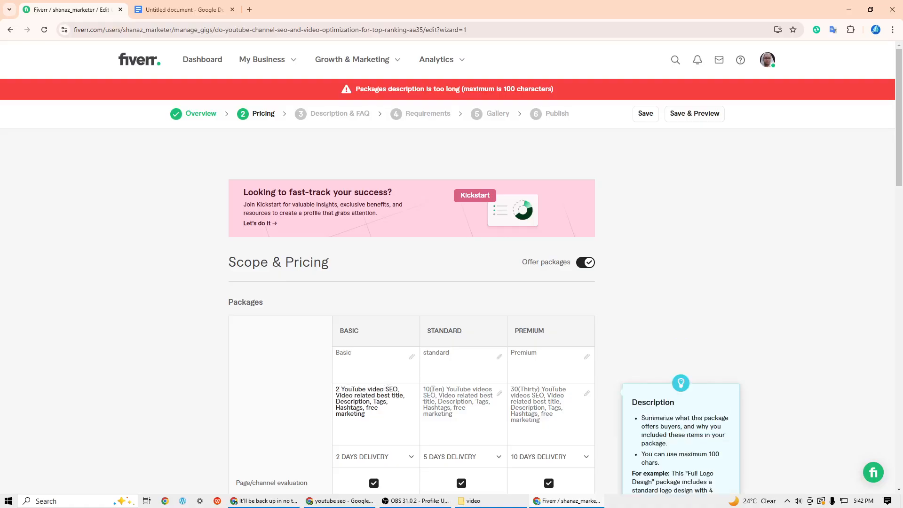
pyautogui.moveTo(429, 390); pyautogui.dragTo(444, 389)
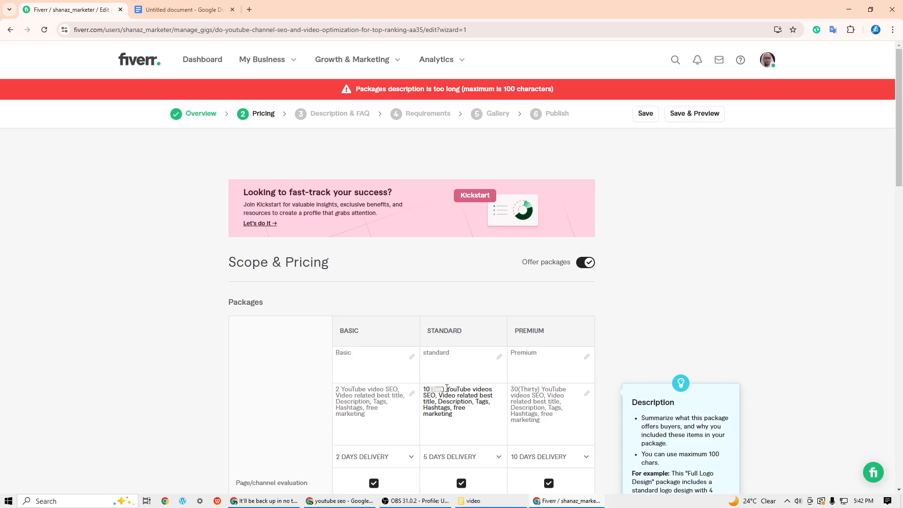
pyautogui.press('BackSpace')
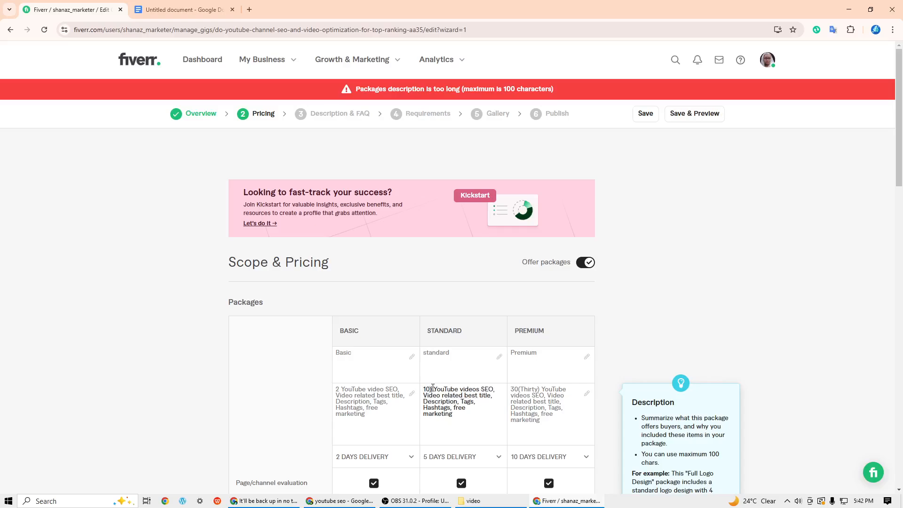
pyautogui.press('Delete')
pyautogui.moveTo(519, 388); pyautogui.dragTo(529, 389)
pyautogui.press('BackSpace')
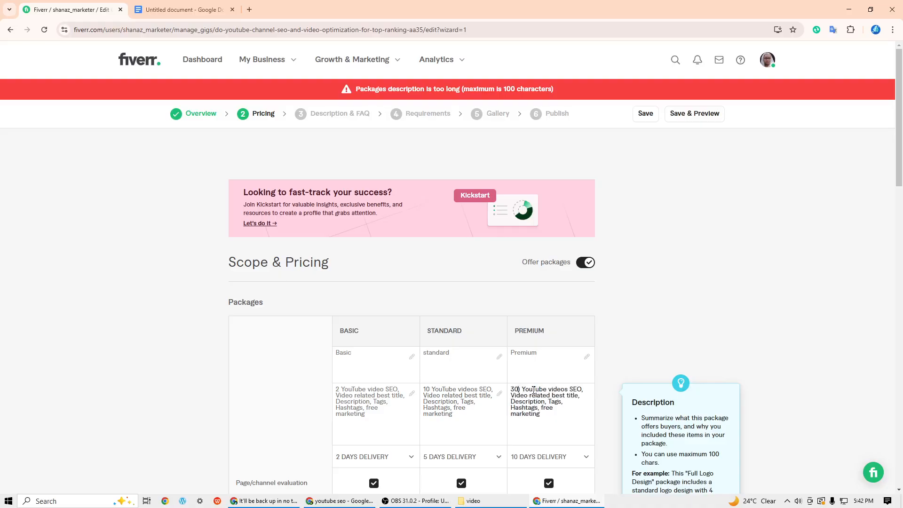
pyautogui.press('BackSpace')
# - Remove the space after the number in the Basic and Standard descriptions, and save the pricing to continue to Description & FAQ
pyautogui.click(344, 387)
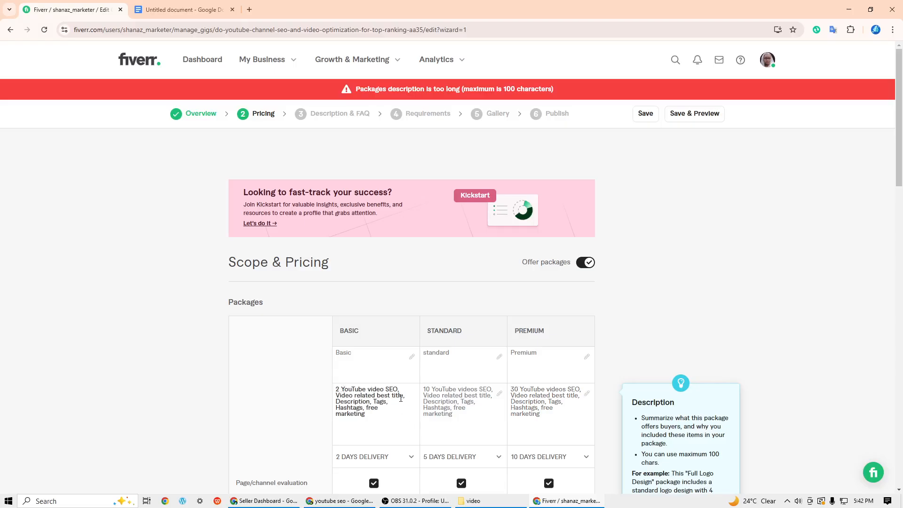
pyautogui.press('BackSpace')
pyautogui.click(433, 389)
pyautogui.press('BackSpace')
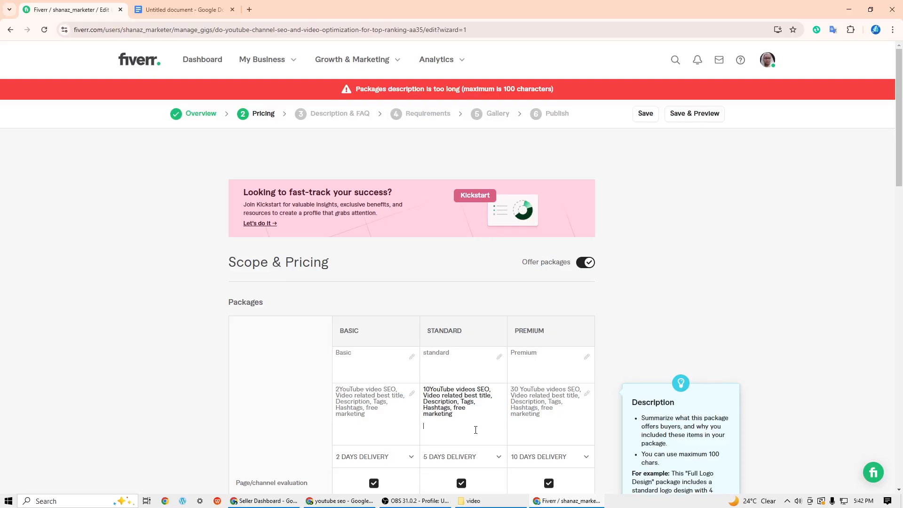
pyautogui.scroll(-12, 476, 430)
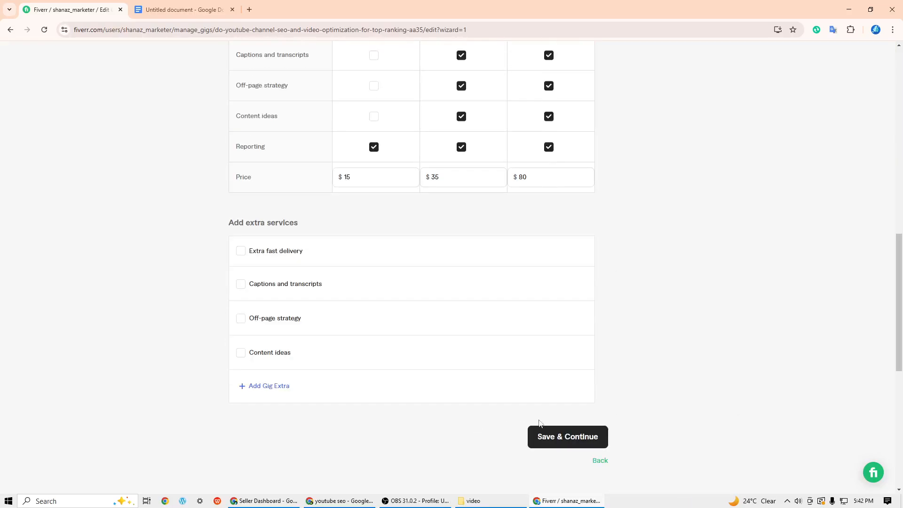
pyautogui.click(560, 436)
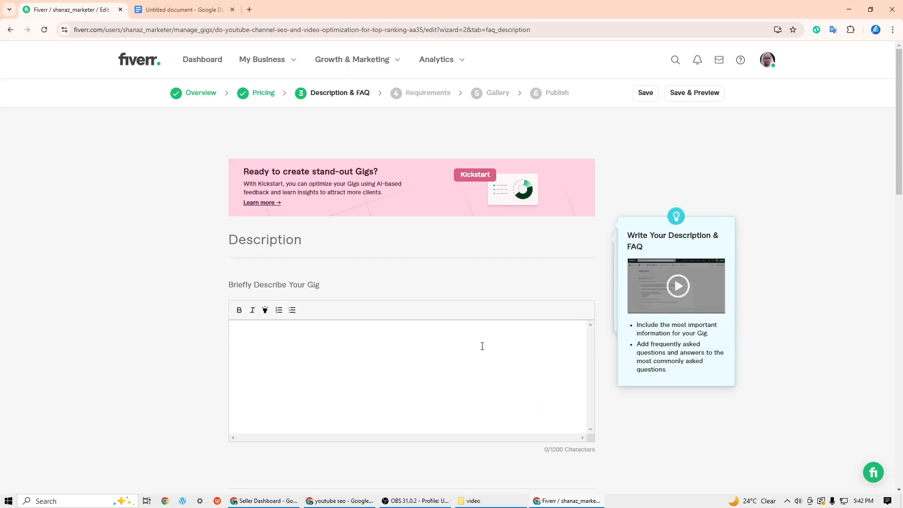
# - Copy the two paragraphs below the title in the Google Docs document into the Fiverr gig's description
pyautogui.scroll(-4, 437, 357)
pyautogui.scroll(4, 438, 353)
pyautogui.click(303, 354)
pyautogui.click(196, 12)
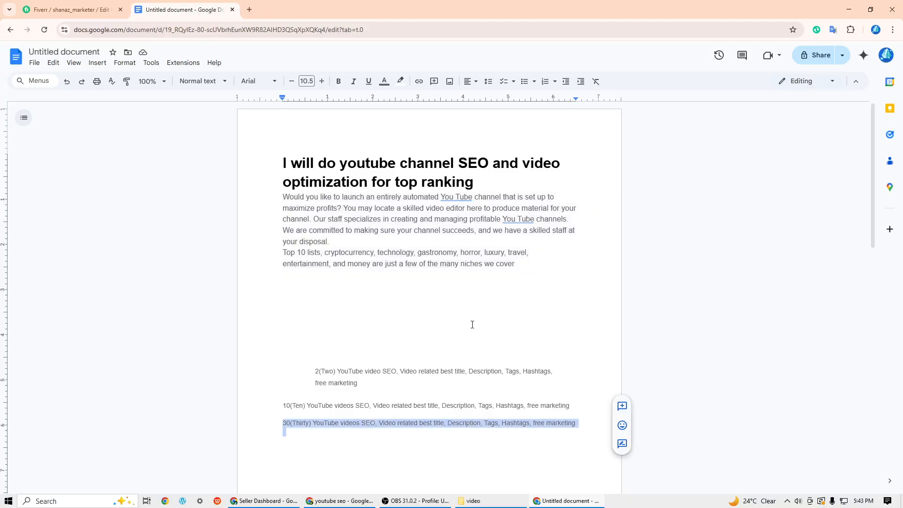
pyautogui.moveTo(279, 199); pyautogui.dragTo(516, 265)
pyautogui.rightClick(455, 219)
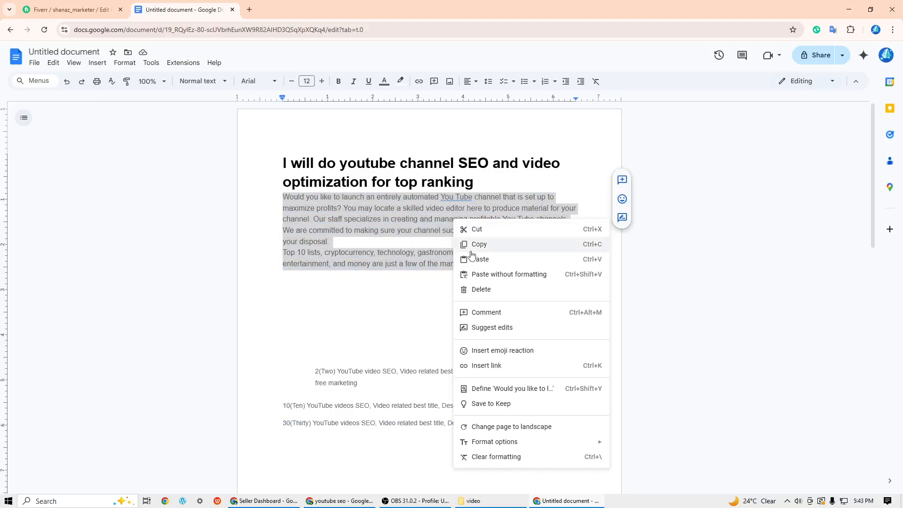
pyautogui.click(470, 242)
pyautogui.click(71, 9)
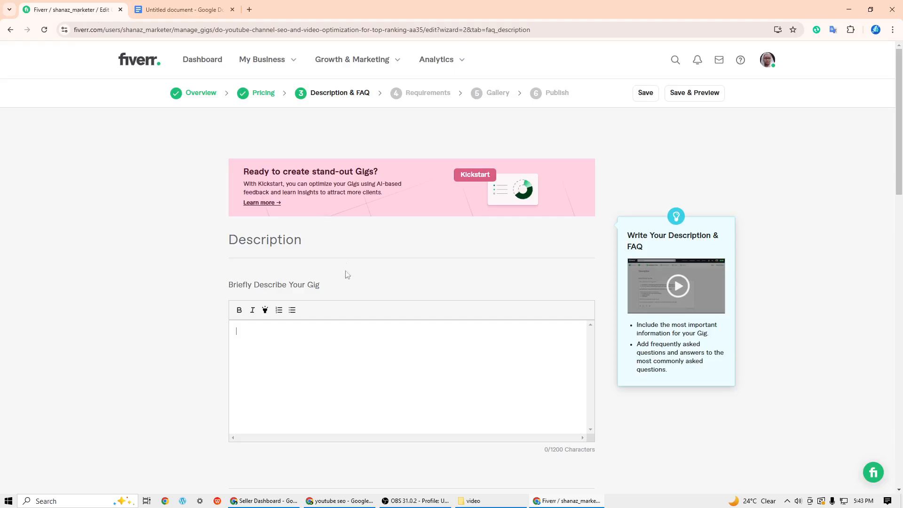
pyautogui.rightClick(296, 350)
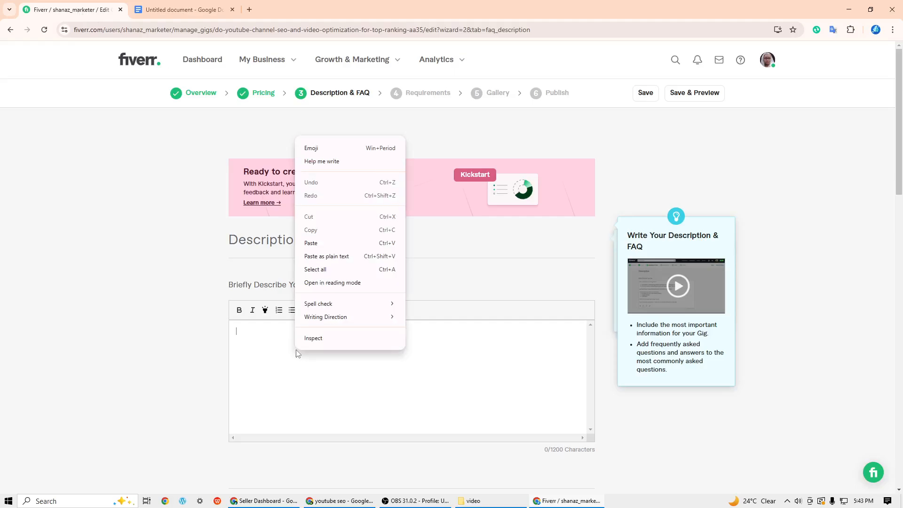
pyautogui.click(312, 244)
pyautogui.scroll(-14, 467, 404)
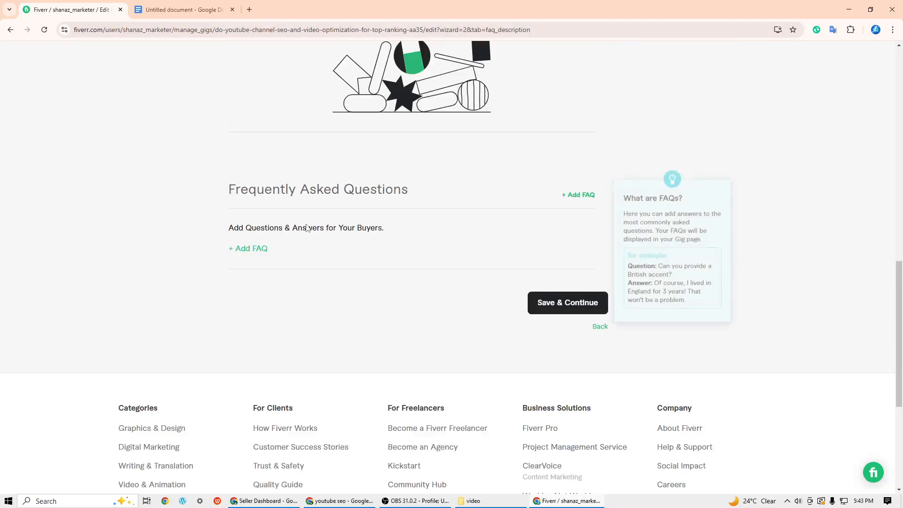
pyautogui.scroll(2, 365, 295)
pyautogui.scroll(1, 363, 295)
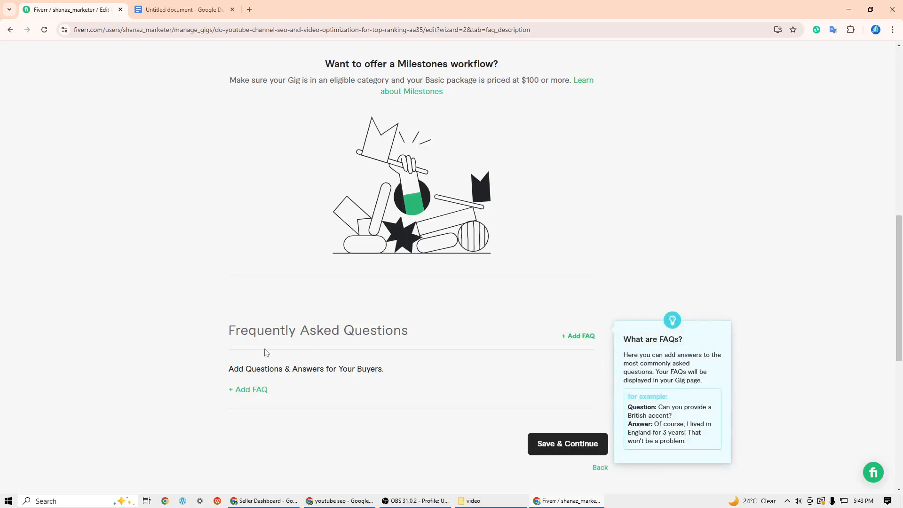
# - Start a new FAQ entry and copy the question "What is You Tube video SEO and it's benefit?" into it from the Google Docs document
pyautogui.click(588, 338)
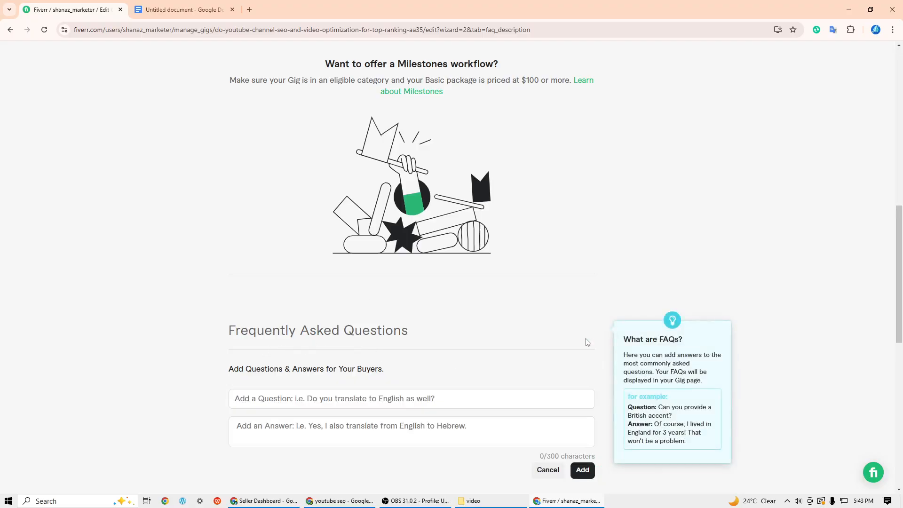
pyautogui.click(138, 6)
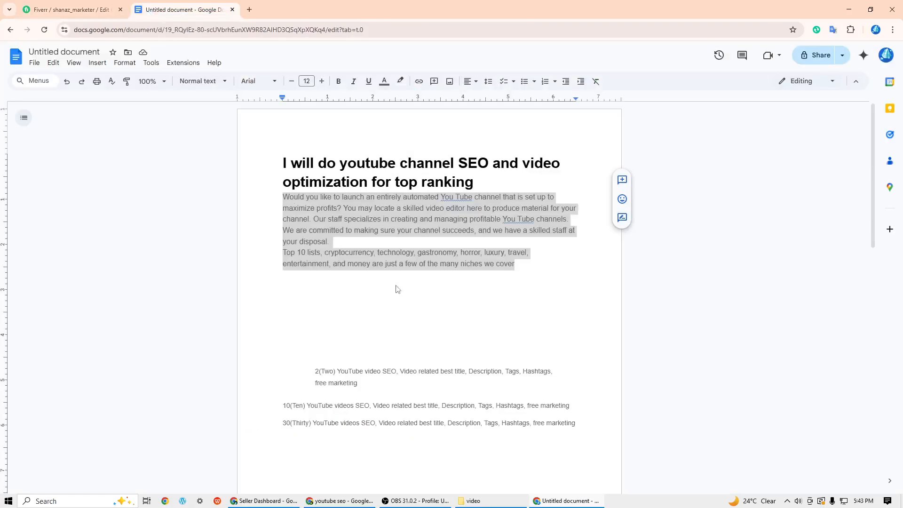
pyautogui.scroll(-4, 546, 356)
pyautogui.scroll(-4, 546, 354)
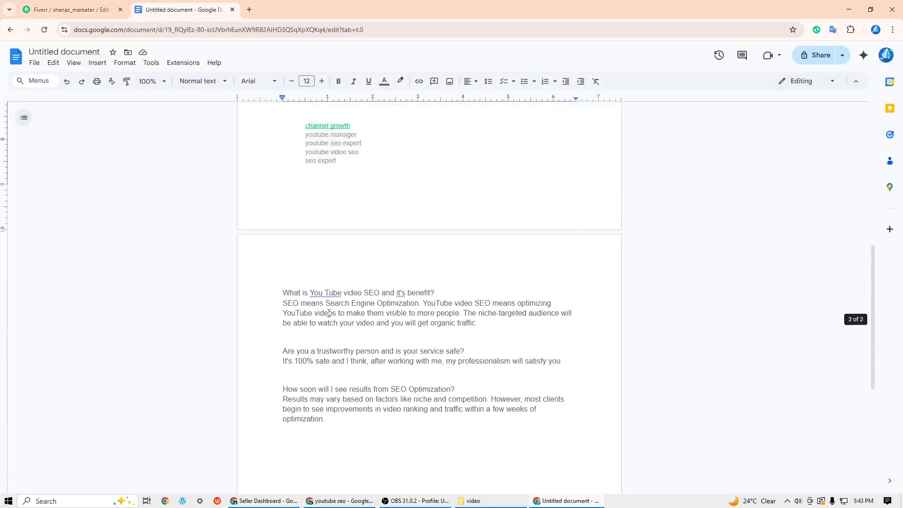
pyautogui.moveTo(283, 292); pyautogui.dragTo(431, 290)
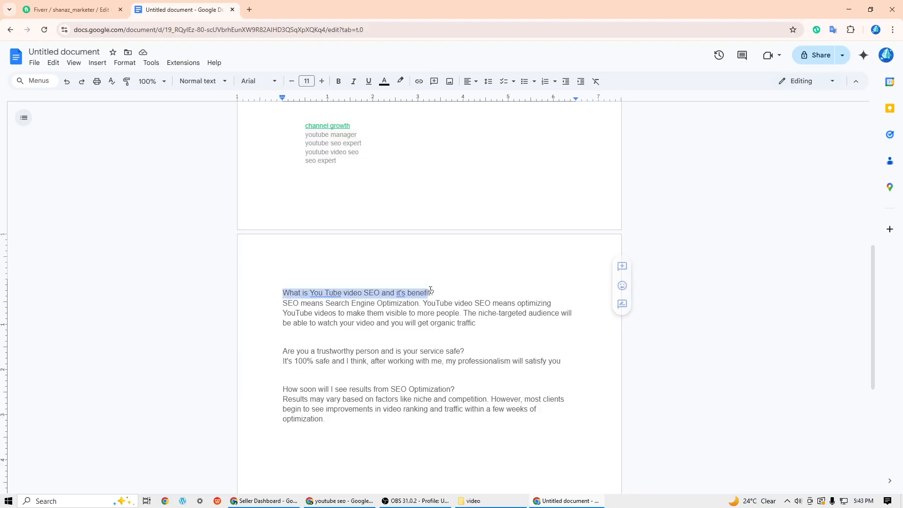
pyautogui.rightClick(431, 291)
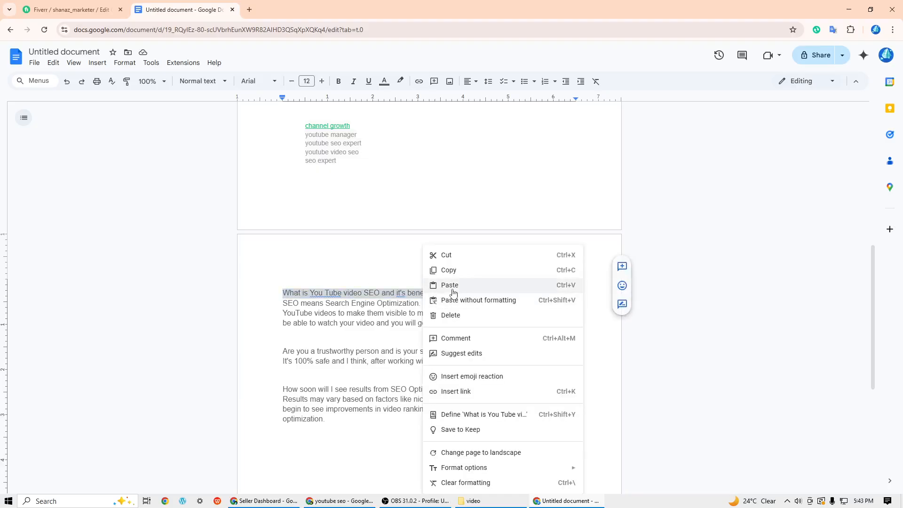
pyautogui.click(449, 270)
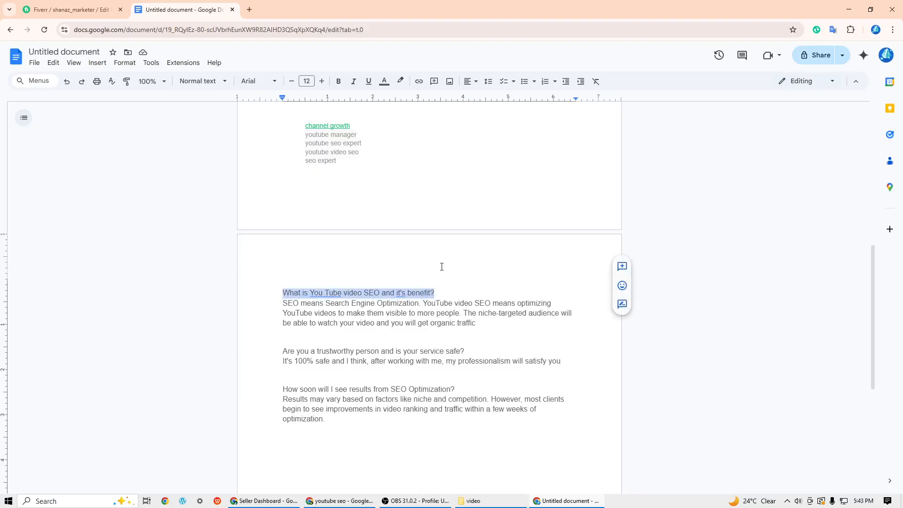
pyautogui.click(81, 6)
pyautogui.click(311, 399)
pyautogui.rightClick(312, 399)
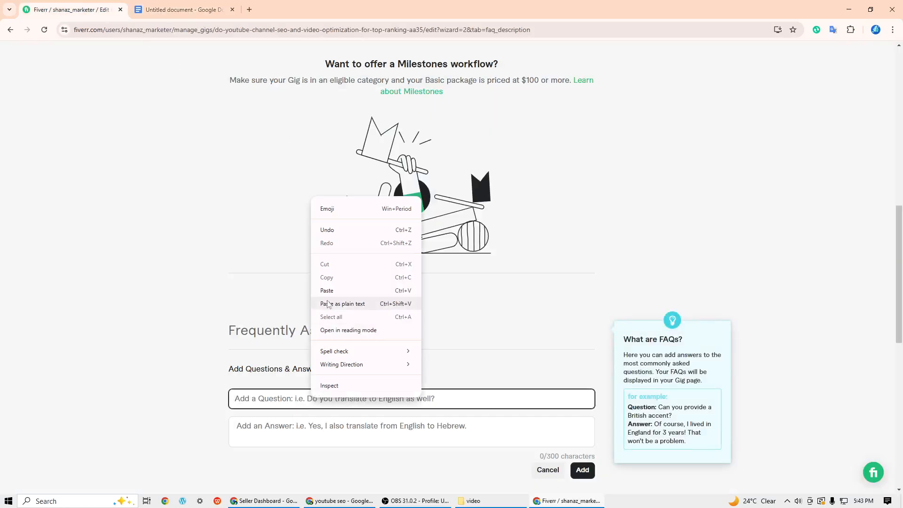
pyautogui.click(327, 290)
# - Copy the three-line answer starting "SEO means Search Engine Optimization" from the document into the FAQ answer, and add the entry
pyautogui.press('Tab')
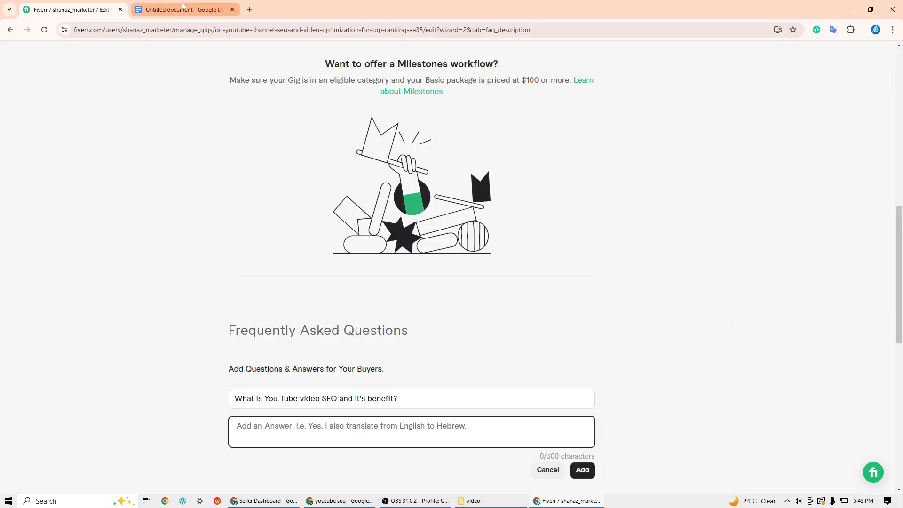
pyautogui.click(185, 7)
pyautogui.click(293, 332)
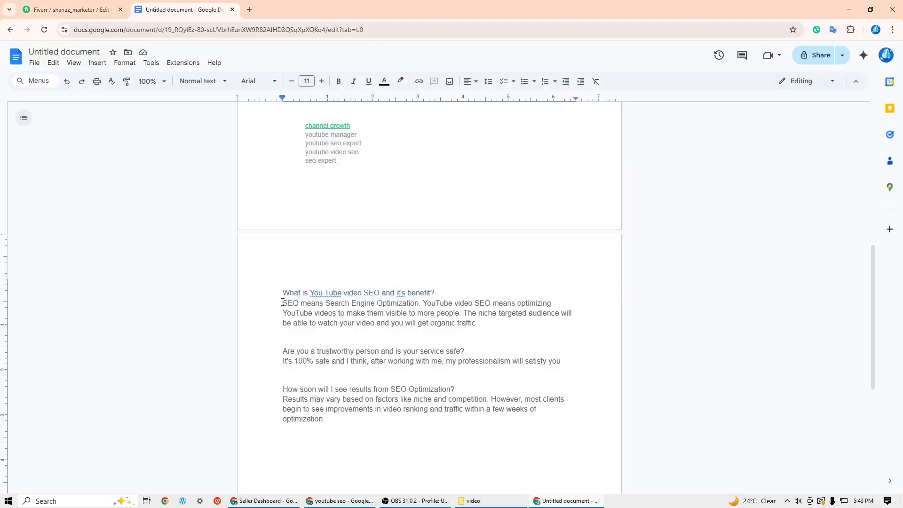
pyautogui.moveTo(283, 300); pyautogui.dragTo(475, 324)
pyautogui.rightClick(471, 324)
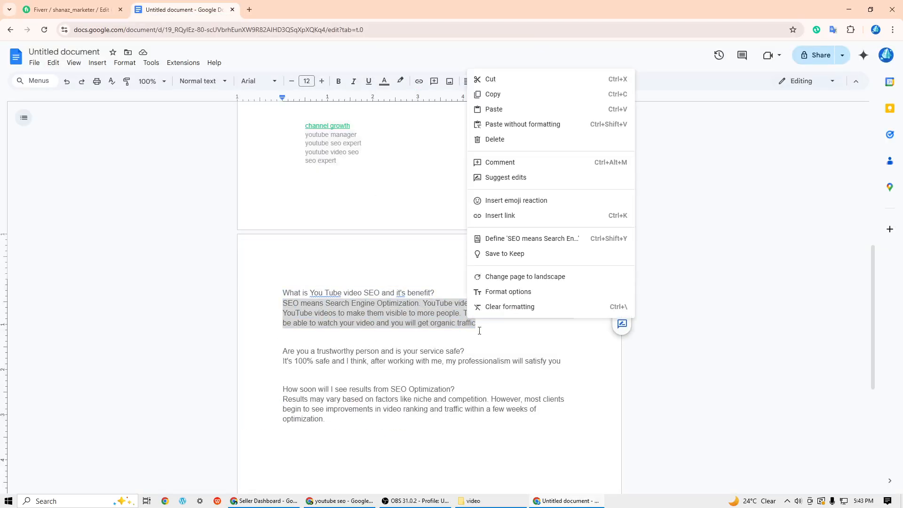
pyautogui.click(497, 94)
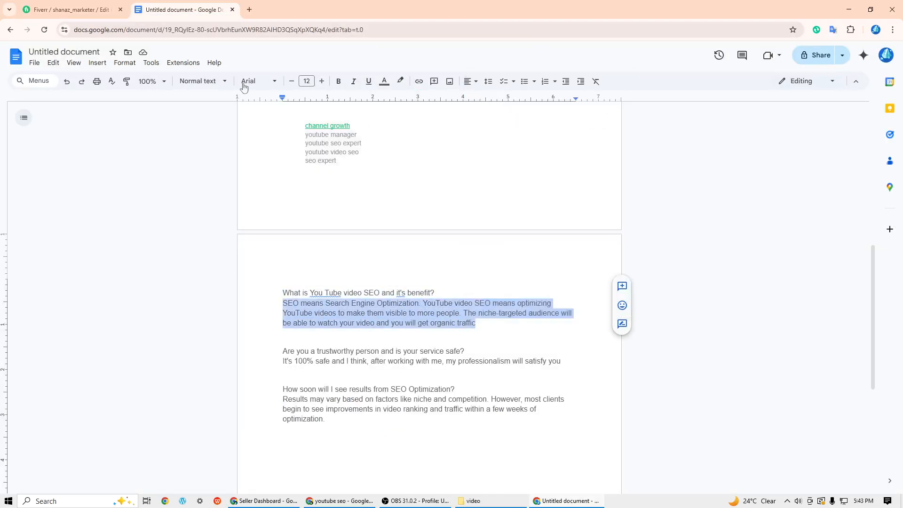
pyautogui.click(98, 5)
pyautogui.rightClick(322, 432)
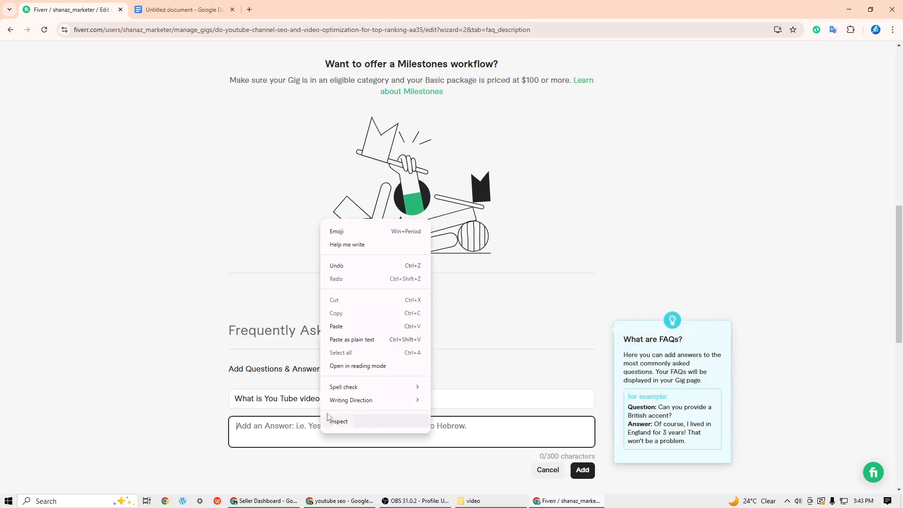
pyautogui.click(339, 338)
pyautogui.click(582, 470)
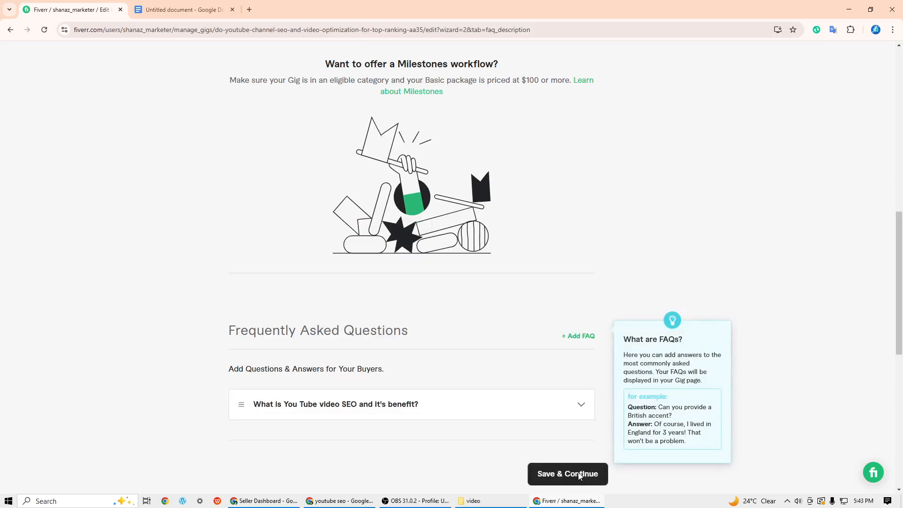
# - Start a second FAQ entry and copy the question "Are you a trustworthy person and is your service safe?" into it from the document
pyautogui.scroll(-2, 551, 417)
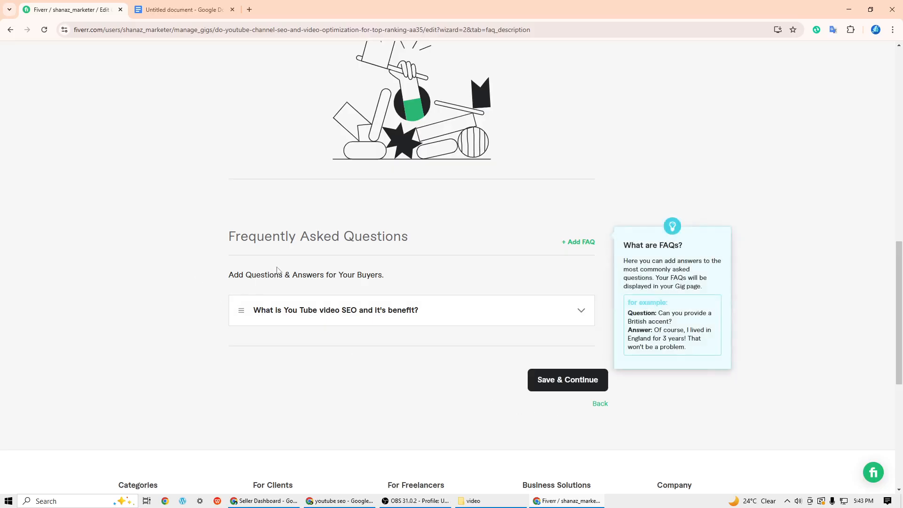
pyautogui.click(580, 244)
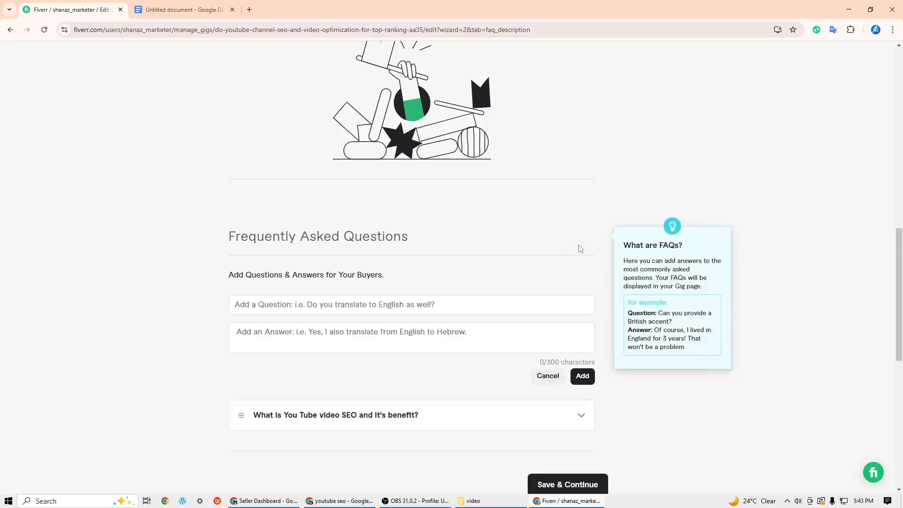
pyautogui.click(198, 10)
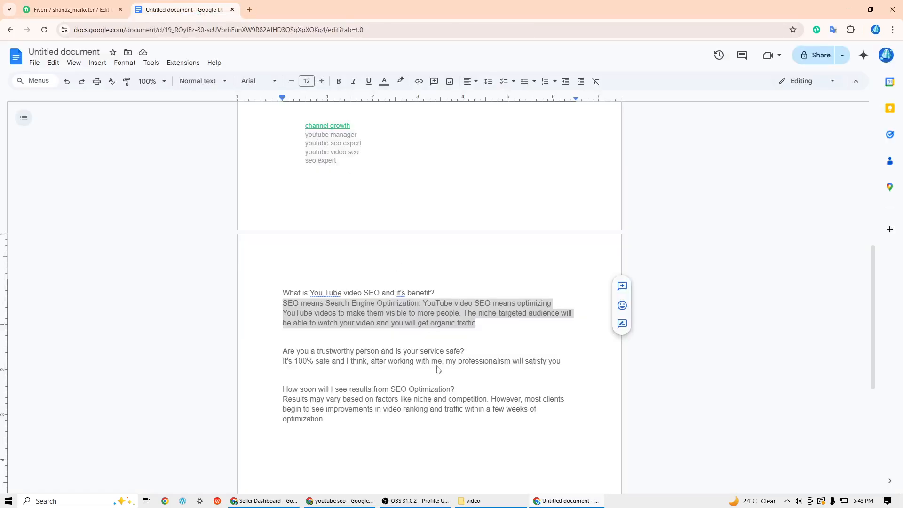
pyautogui.moveTo(282, 351); pyautogui.dragTo(466, 350)
pyautogui.rightClick(466, 350)
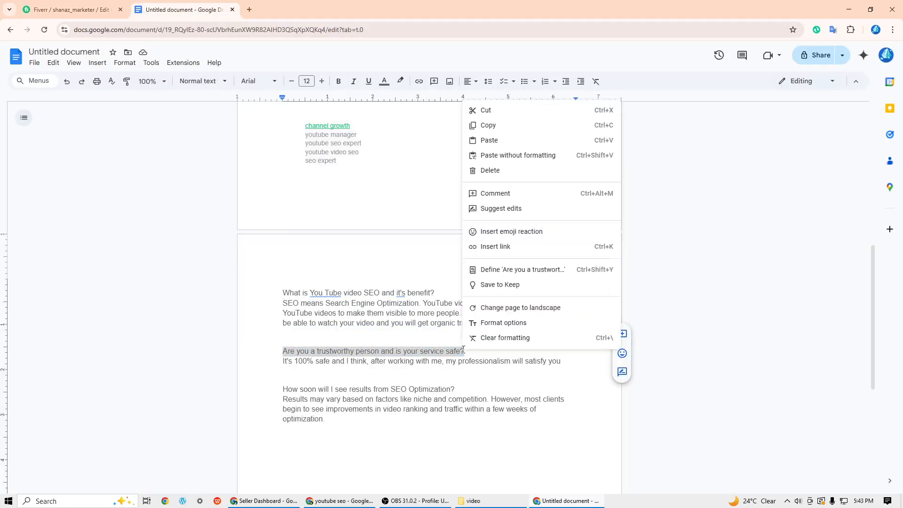
pyautogui.click(496, 127)
pyautogui.click(75, 10)
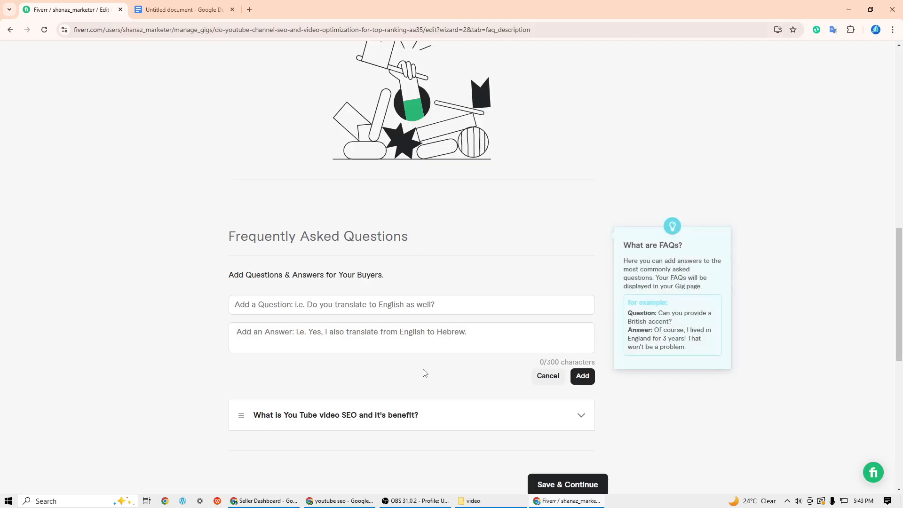
pyautogui.click(339, 306)
pyautogui.rightClick(339, 306)
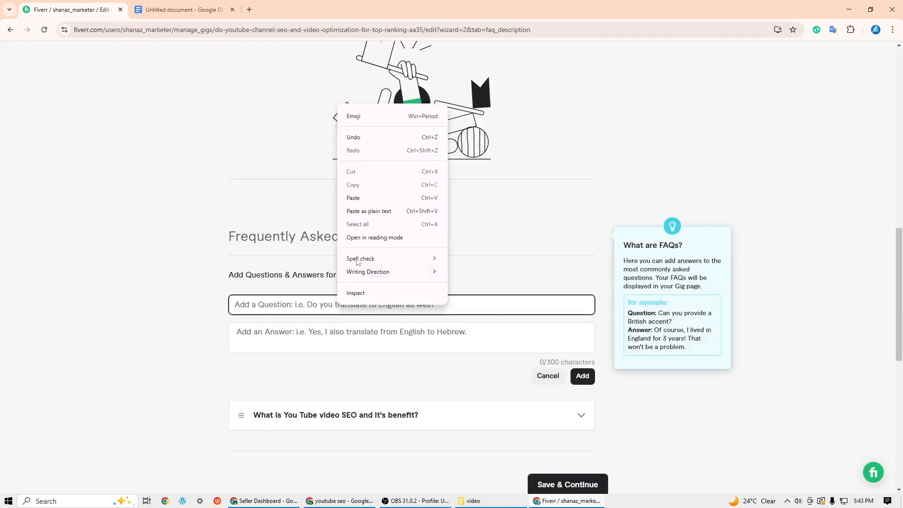
pyautogui.click(365, 198)
pyautogui.click(401, 336)
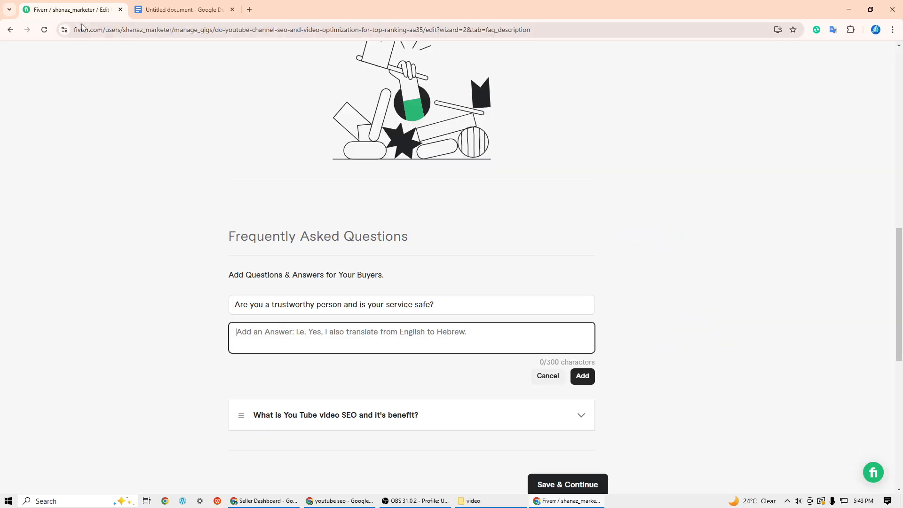
# - Close the document with the FAQ text and reopen the most recent untitled document from Google Docs
pyautogui.click(233, 9)
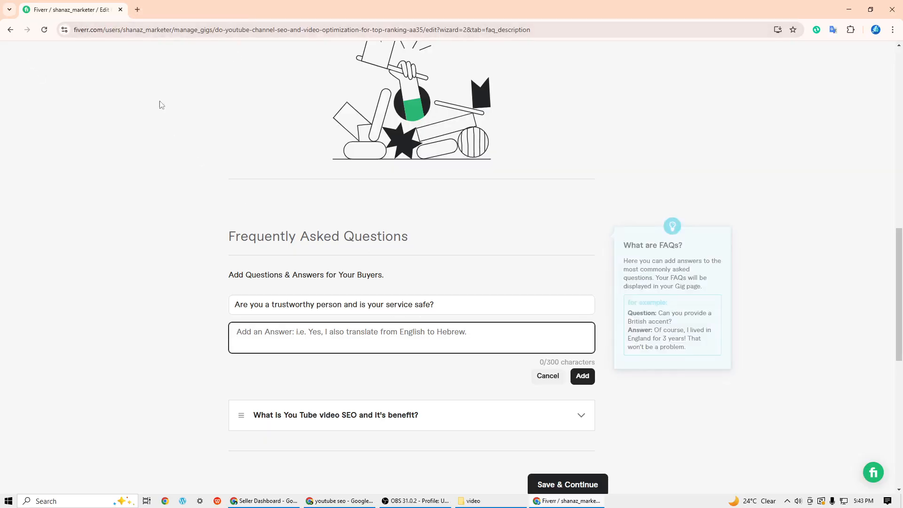
pyautogui.click(138, 10)
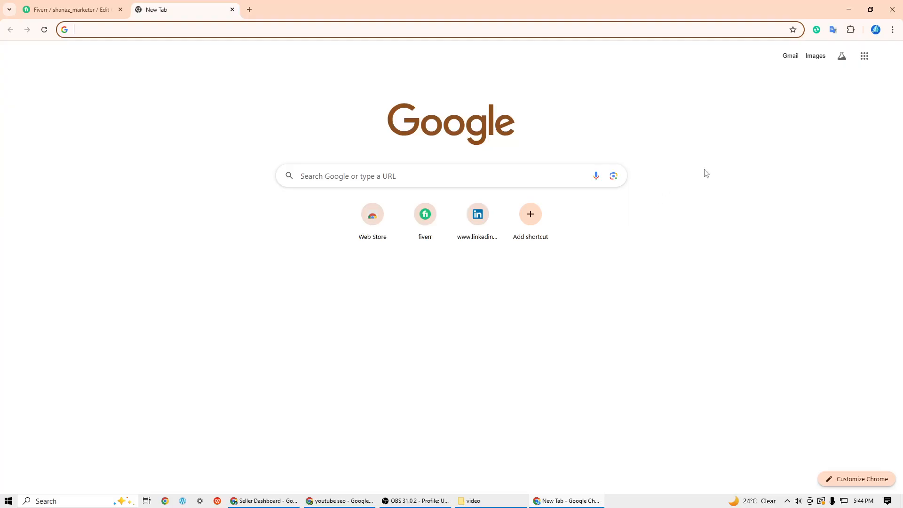
pyautogui.click(864, 56)
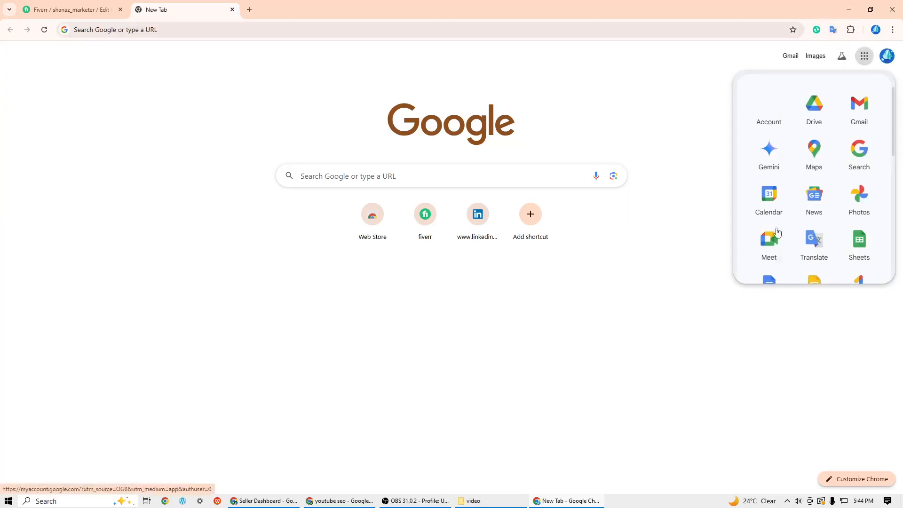
pyautogui.click(769, 281)
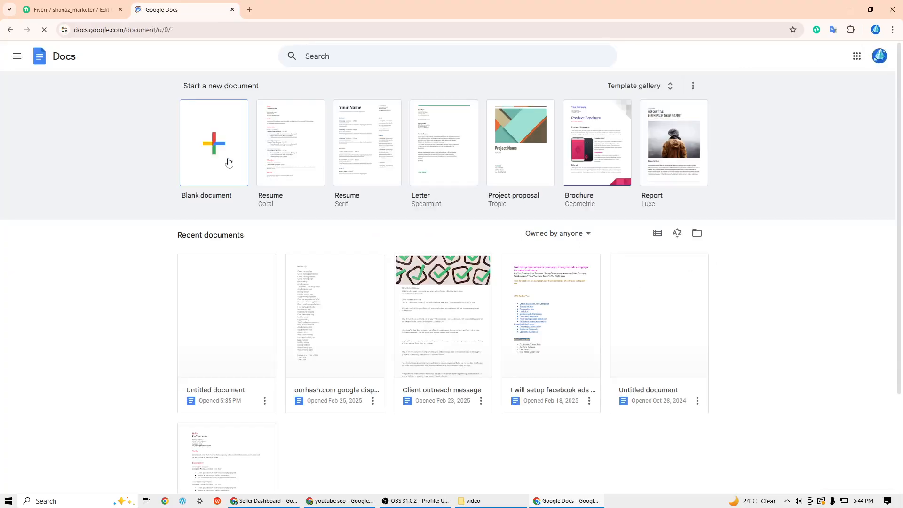
pyautogui.click(236, 323)
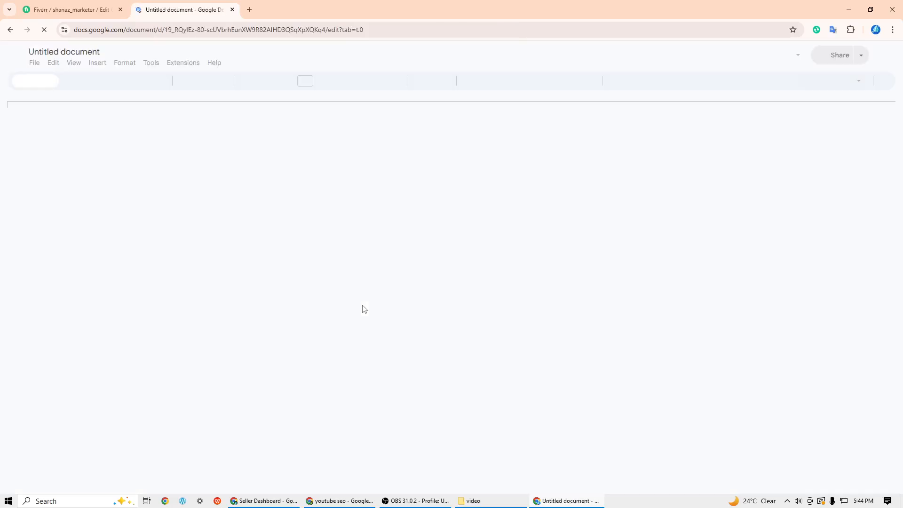
# - Copy the answer starting "It's 100% safe and I think" from the document into the second FAQ's answer, and add the entry
pyautogui.scroll(-3, 371, 329)
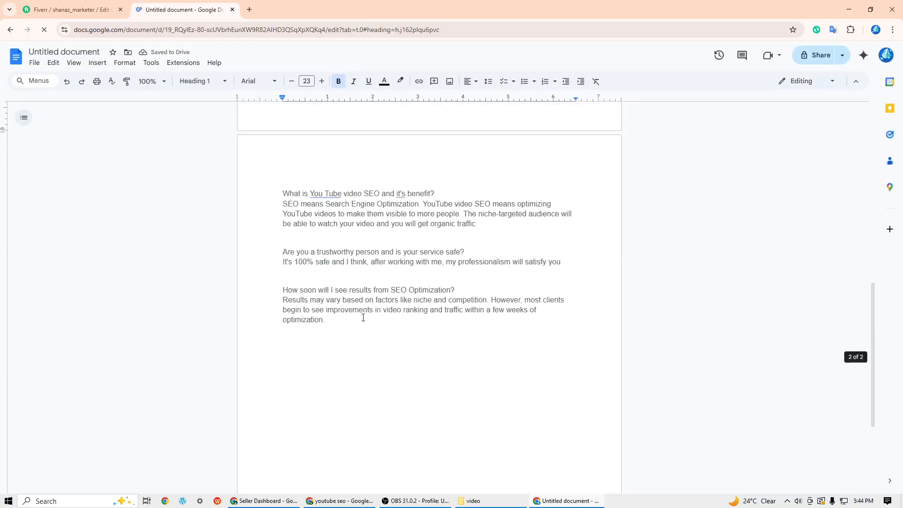
pyautogui.moveTo(283, 261); pyautogui.dragTo(554, 274)
pyautogui.rightClick(549, 273)
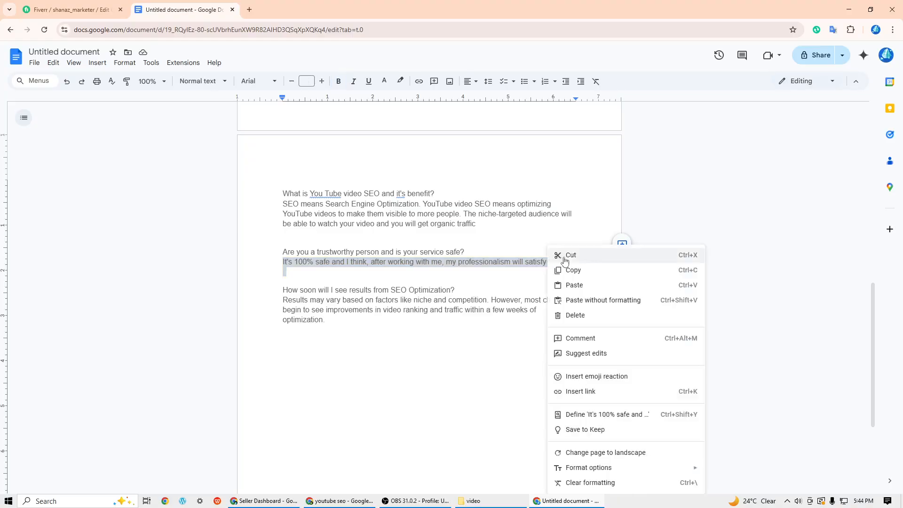
pyautogui.click(571, 270)
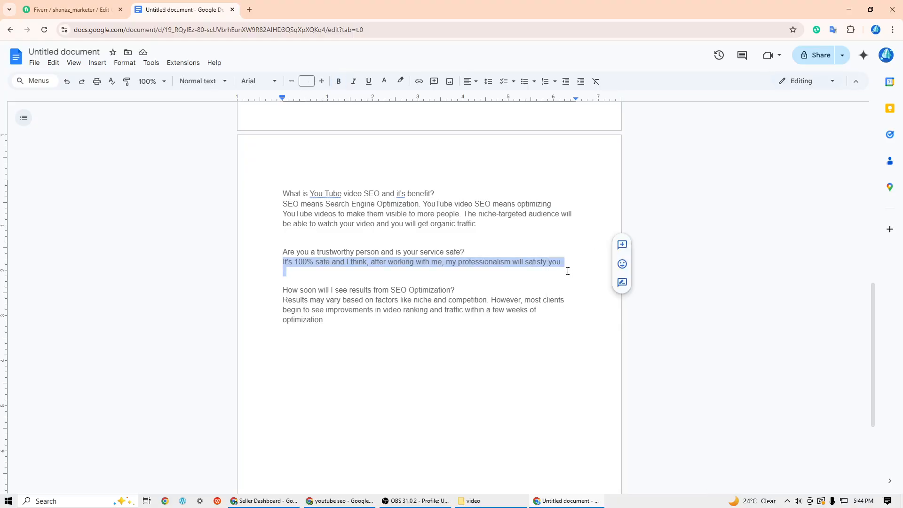
pyautogui.click(71, 9)
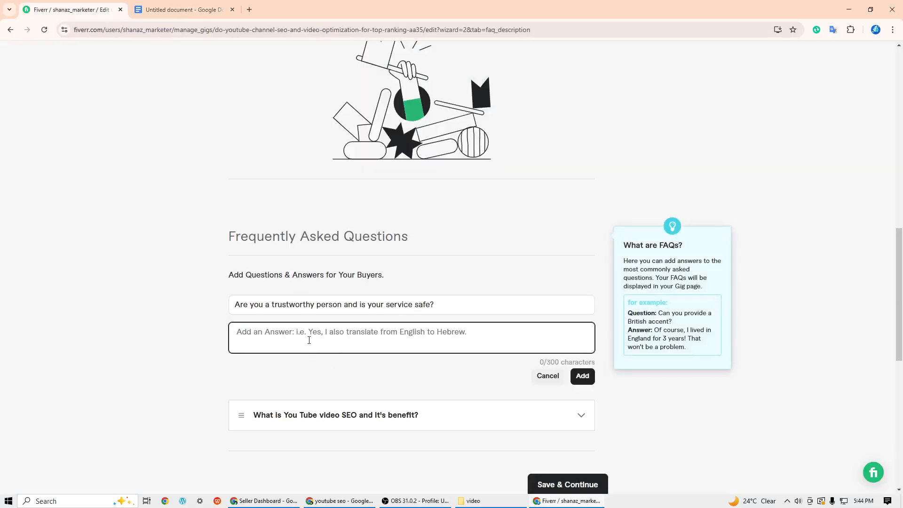
pyautogui.rightClick(309, 350)
pyautogui.click(329, 234)
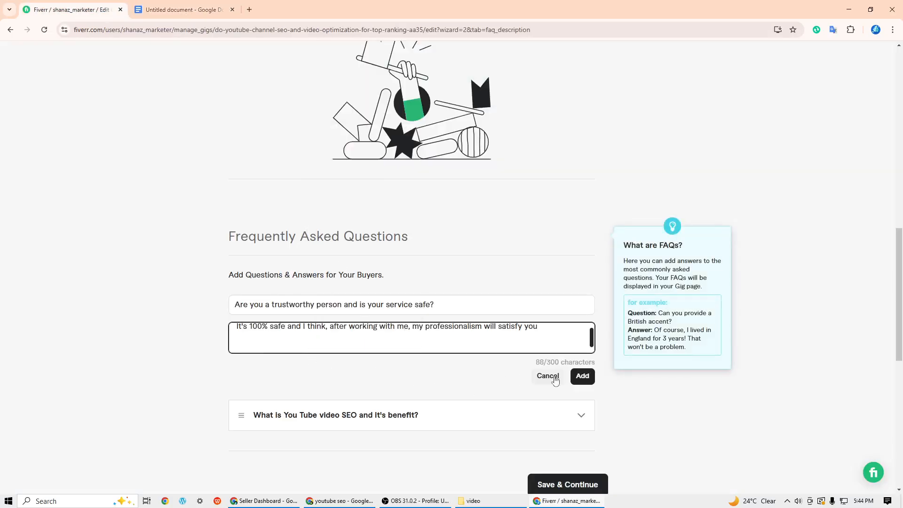
pyautogui.click(582, 376)
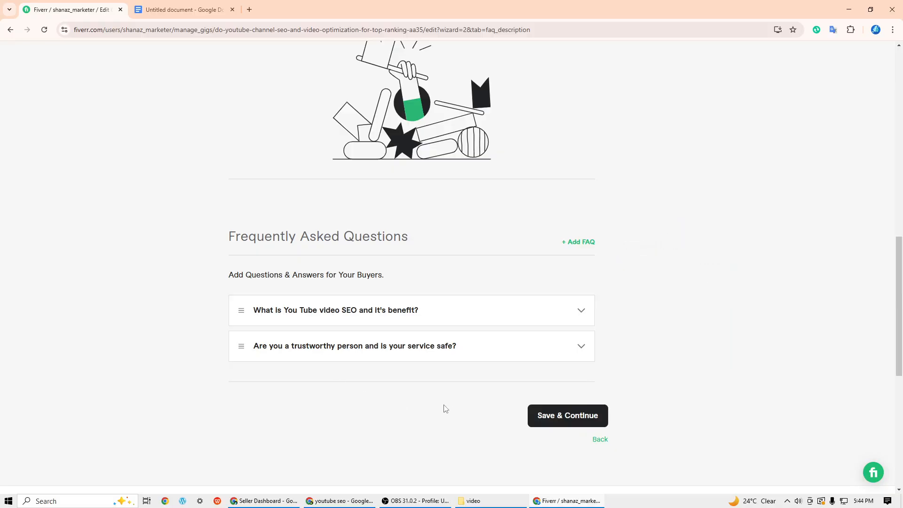
# - Review and save the gig's description and FAQs to continue to Requirements, and look over the questions for buyers
pyautogui.scroll(12, 444, 407)
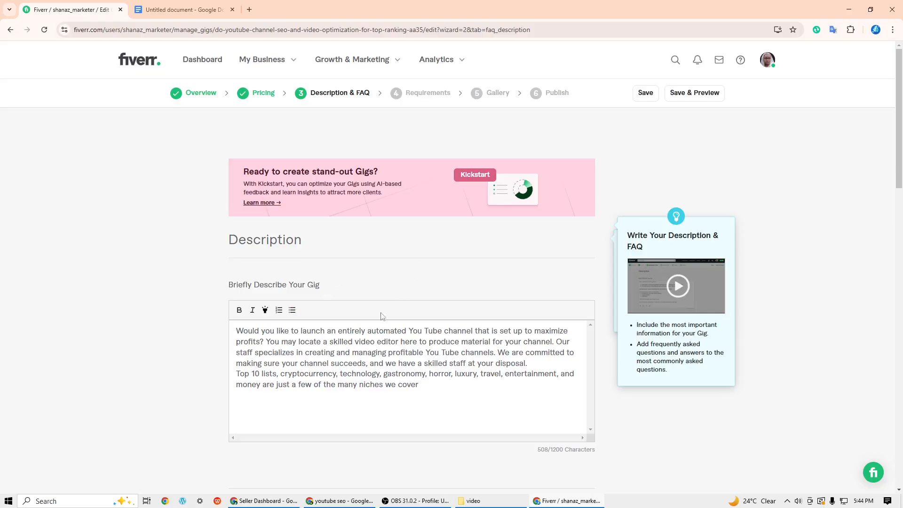
pyautogui.scroll(-10, 440, 322)
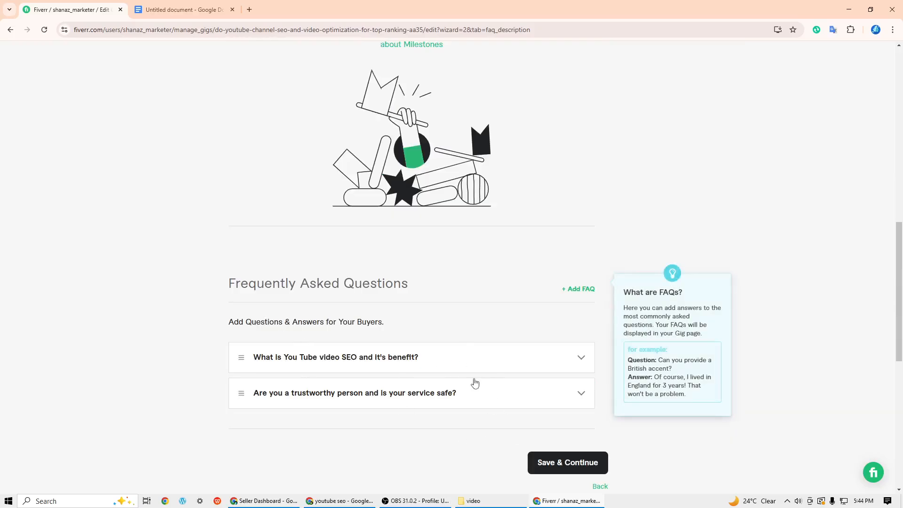
pyautogui.click(571, 468)
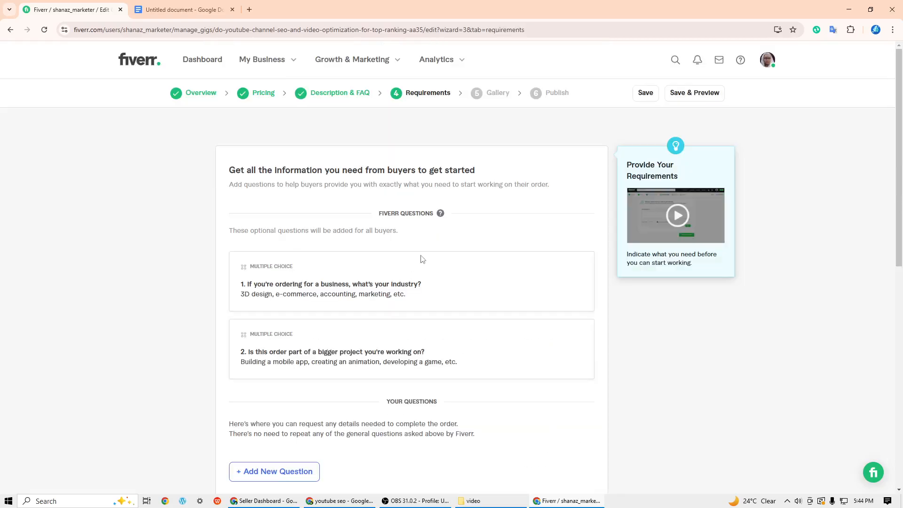
pyautogui.scroll(-3, 421, 259)
pyautogui.scroll(3, 462, 273)
pyautogui.scroll(-2, 414, 318)
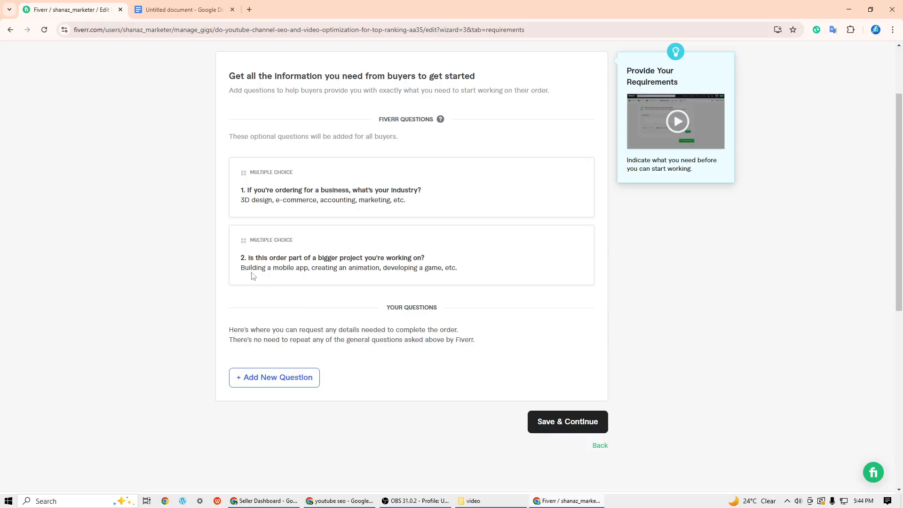
# - Add a required free-text buyer question by copying Fiverr's second question, "Is this order part of a bigger project you're working on?", with its examples
pyautogui.click(279, 377)
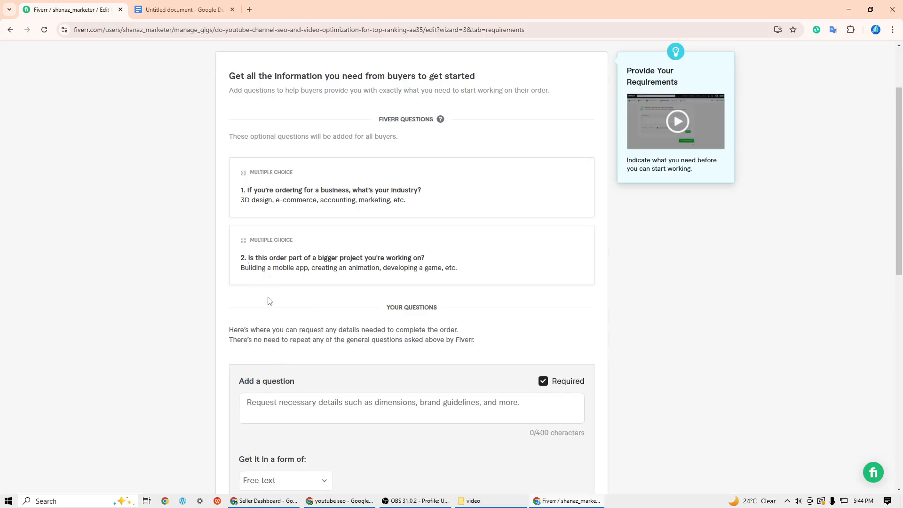
pyautogui.moveTo(248, 258); pyautogui.dragTo(465, 274)
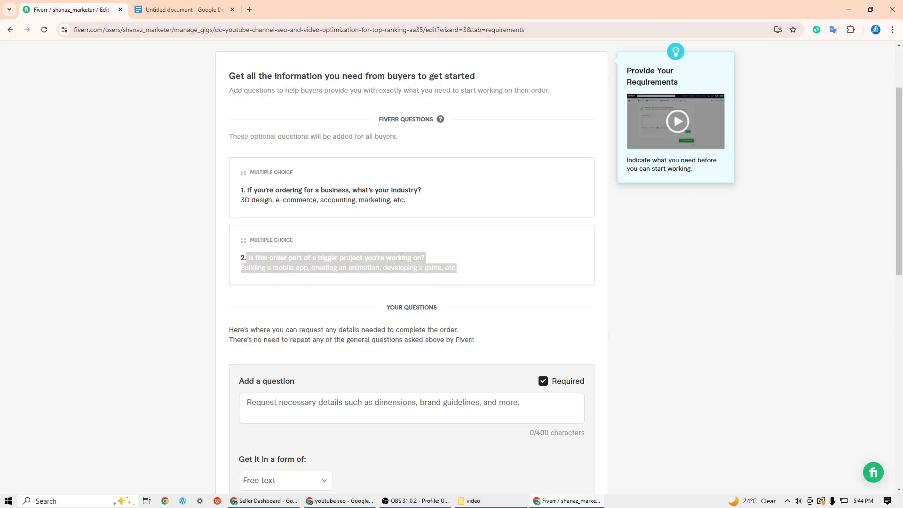
pyautogui.rightClick(399, 257)
pyautogui.click(426, 268)
pyautogui.click(333, 414)
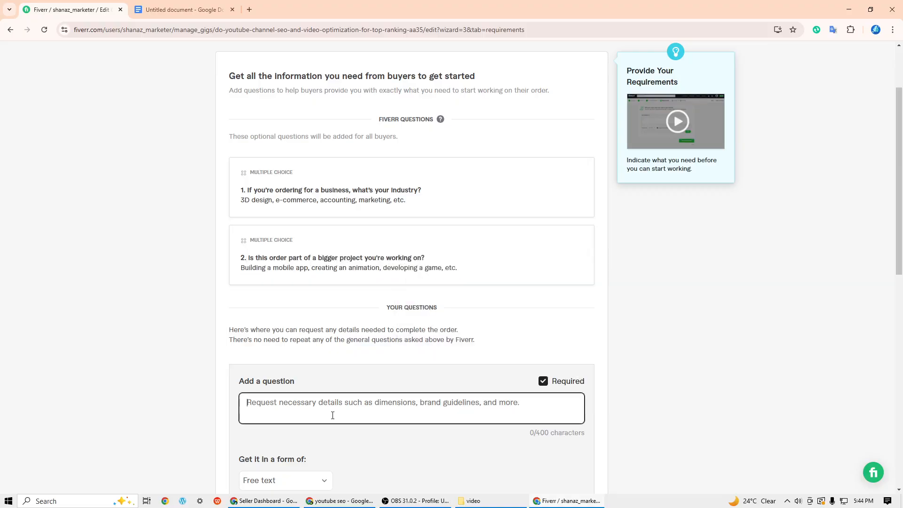
pyautogui.rightClick(333, 414)
pyautogui.click(348, 308)
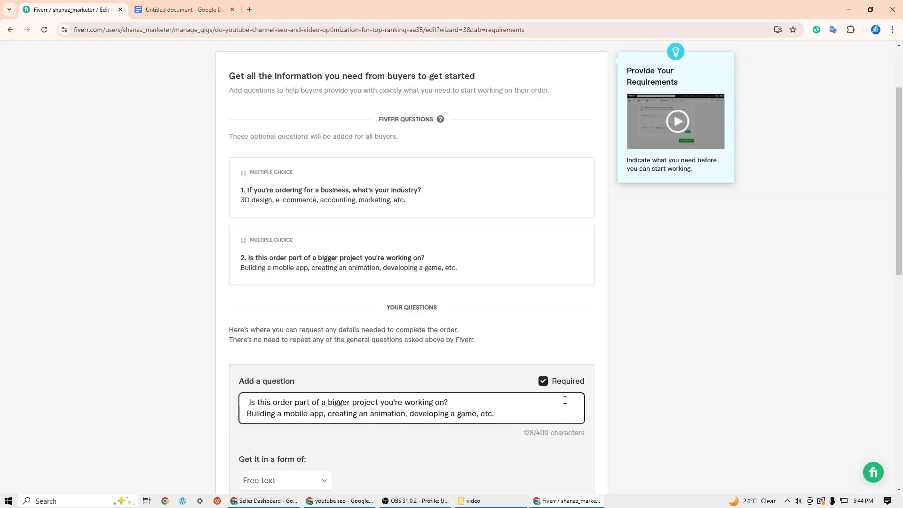
pyautogui.scroll(-3, 565, 400)
pyautogui.click(569, 376)
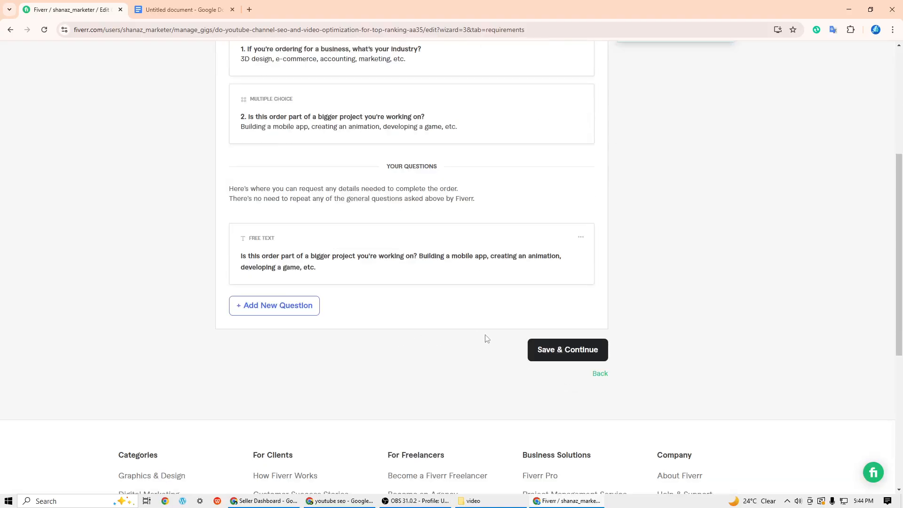
# - Save the requirements to continue to the Gallery, and look over its video, image and document upload areas
pyautogui.click(558, 359)
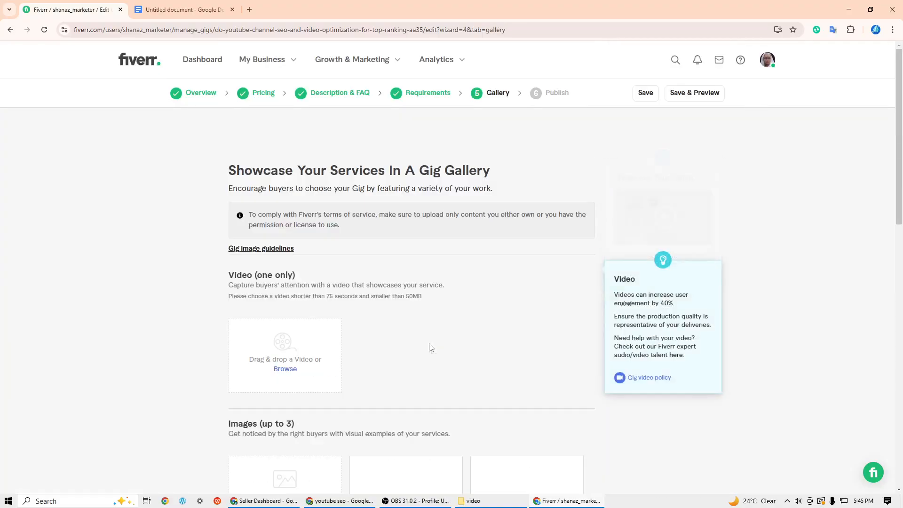
pyautogui.scroll(-3, 431, 347)
pyautogui.scroll(3, 431, 347)
pyautogui.scroll(-4, 431, 347)
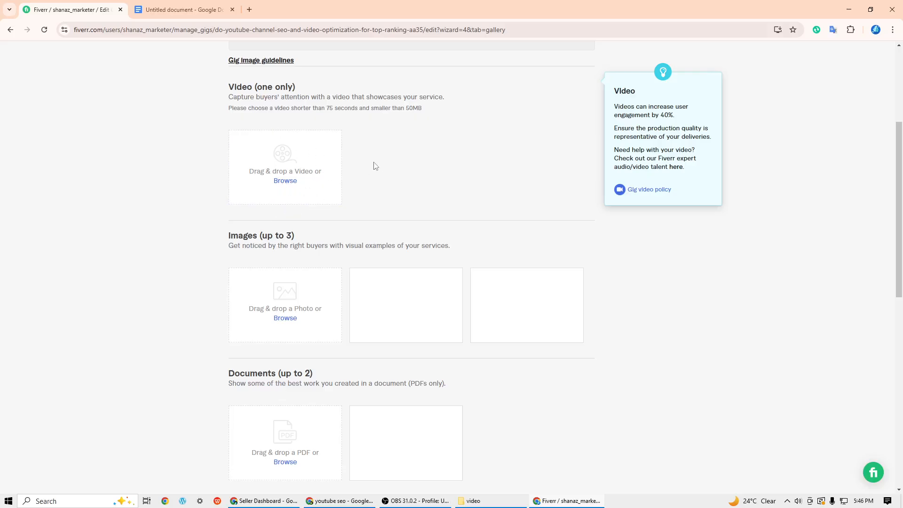
pyautogui.scroll(-1, 418, 194)
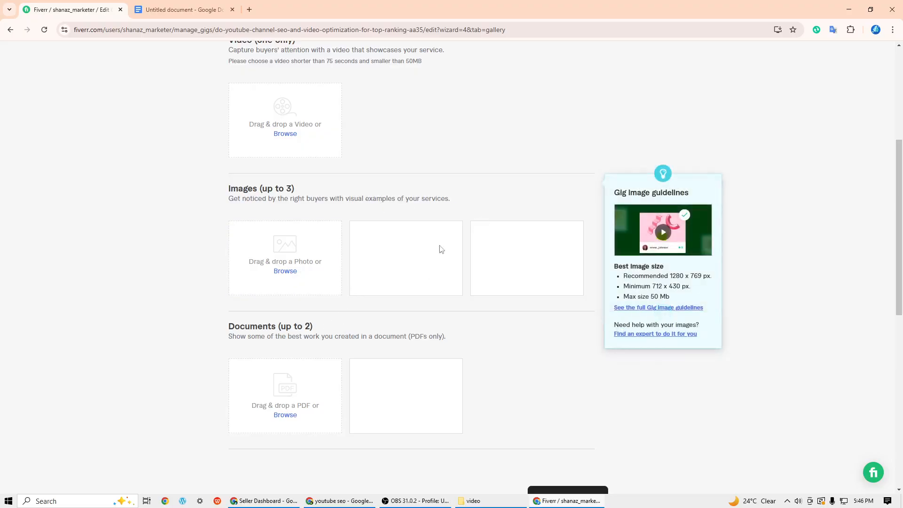
# - Start adding the first gig image and browse to the Downloads folder
pyautogui.click(288, 275)
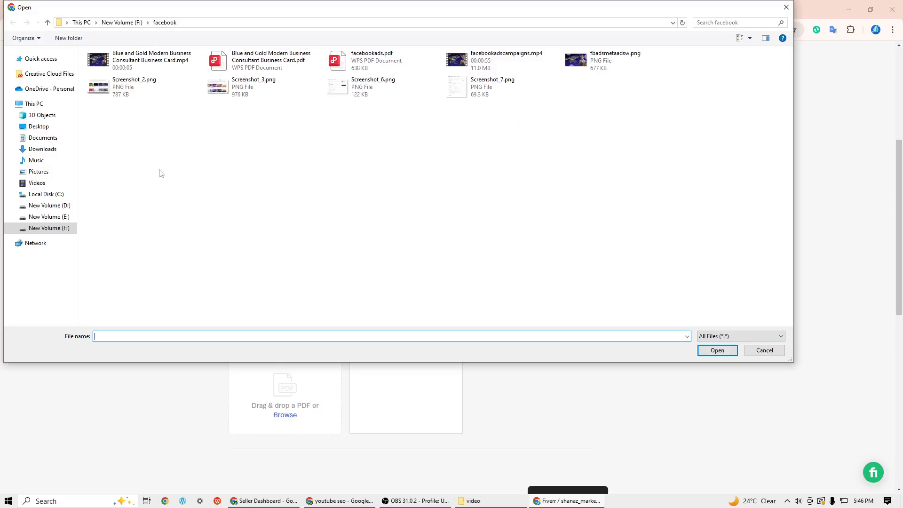
pyautogui.click(51, 227)
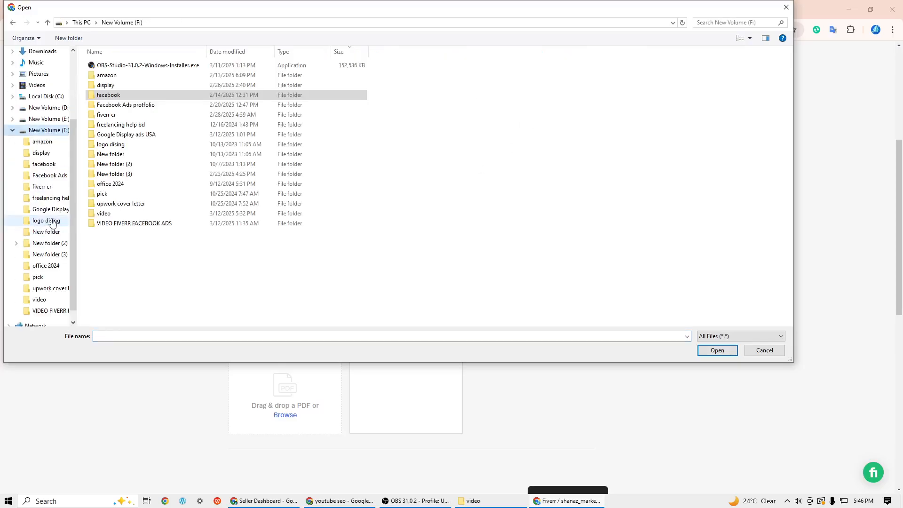
pyautogui.click(41, 97)
pyautogui.click(42, 50)
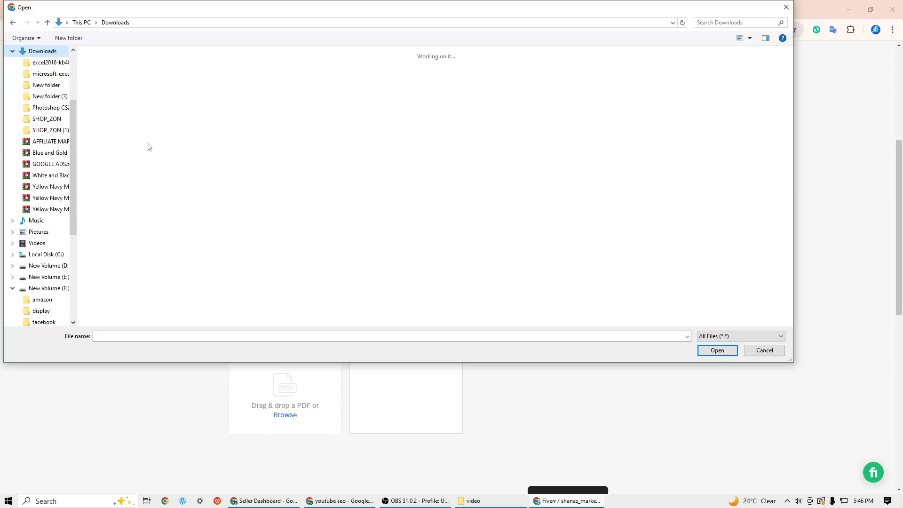
# - Find the Google Ads campaigns picture "GOOGLE ADS (12).png" among the downloads and upload it as the gig's first image
pyautogui.scroll(-6, 278, 197)
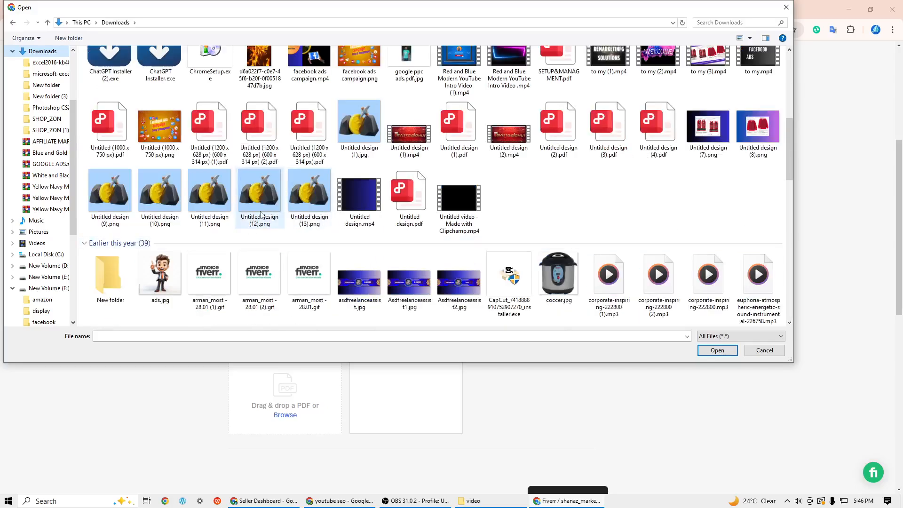
pyautogui.scroll(6, 285, 229)
pyautogui.scroll(-5, 442, 251)
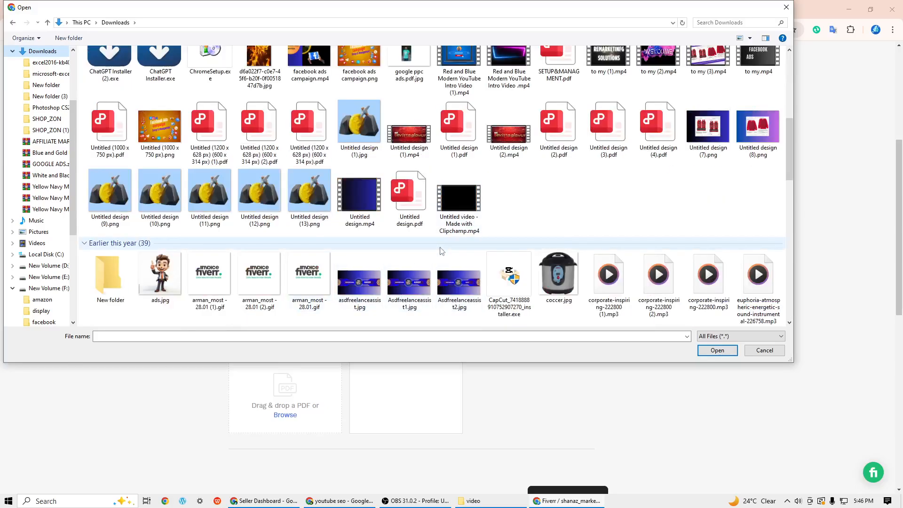
pyautogui.scroll(5, 442, 251)
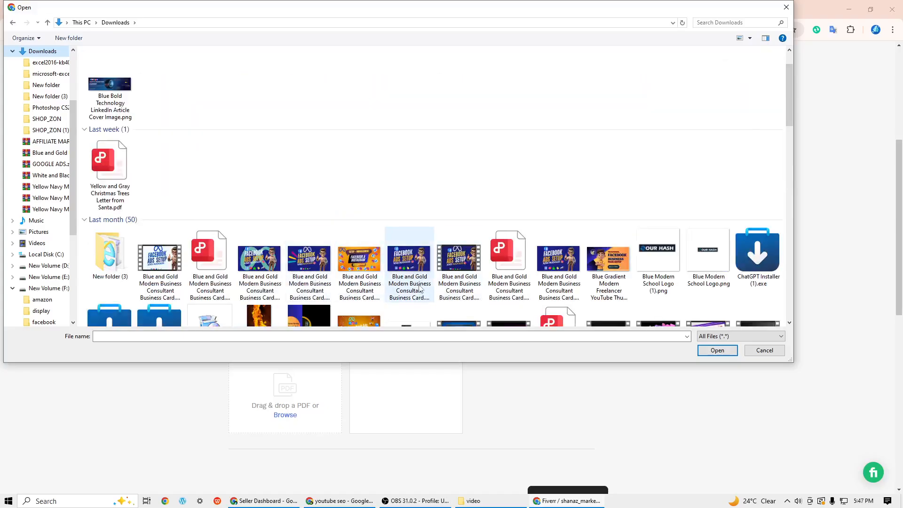
pyautogui.scroll(-12, 420, 289)
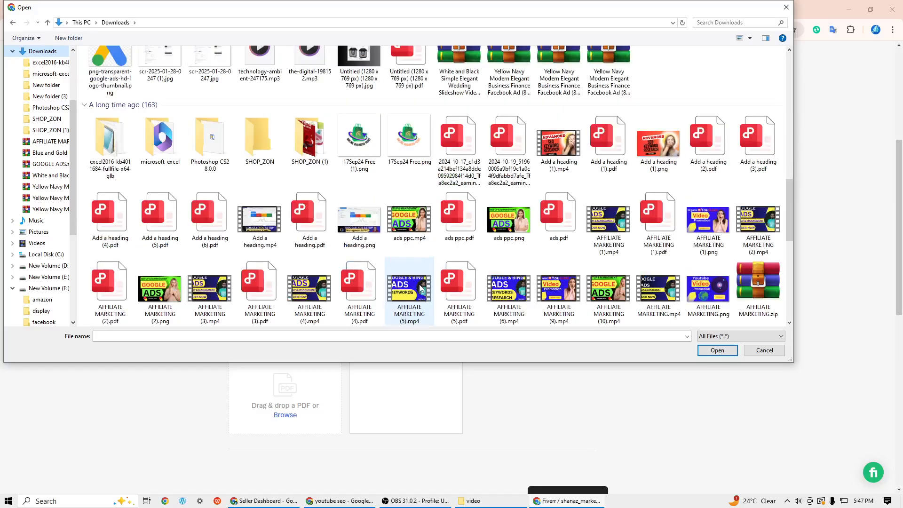
pyautogui.scroll(-3, 420, 289)
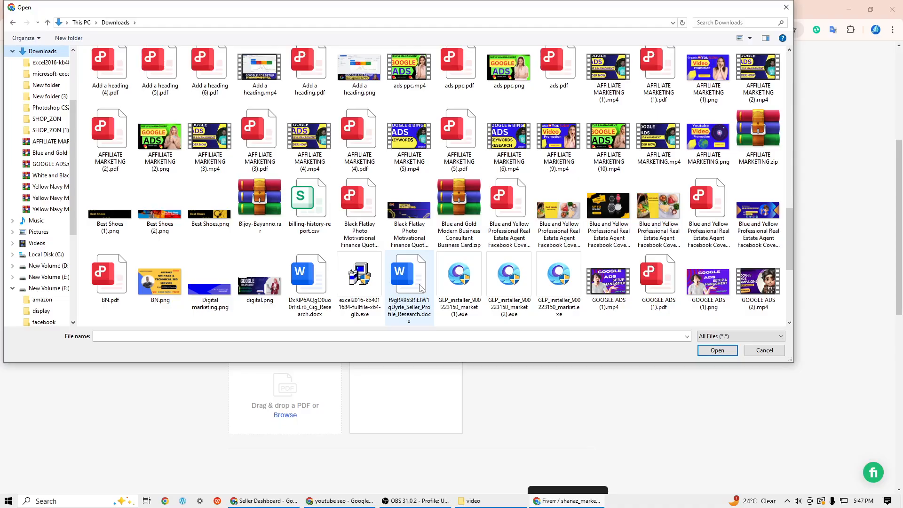
pyautogui.scroll(-10, 420, 289)
pyautogui.scroll(8, 420, 288)
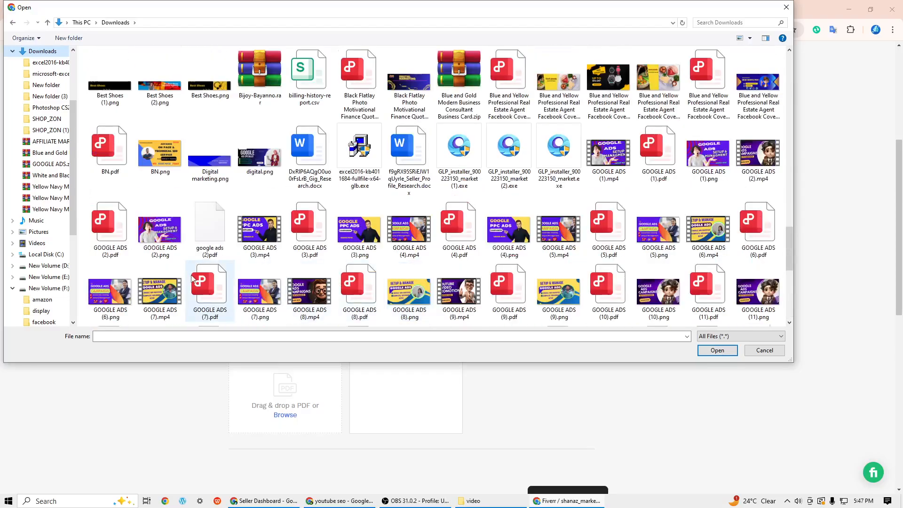
pyautogui.scroll(3, 254, 227)
pyautogui.scroll(-7, 254, 228)
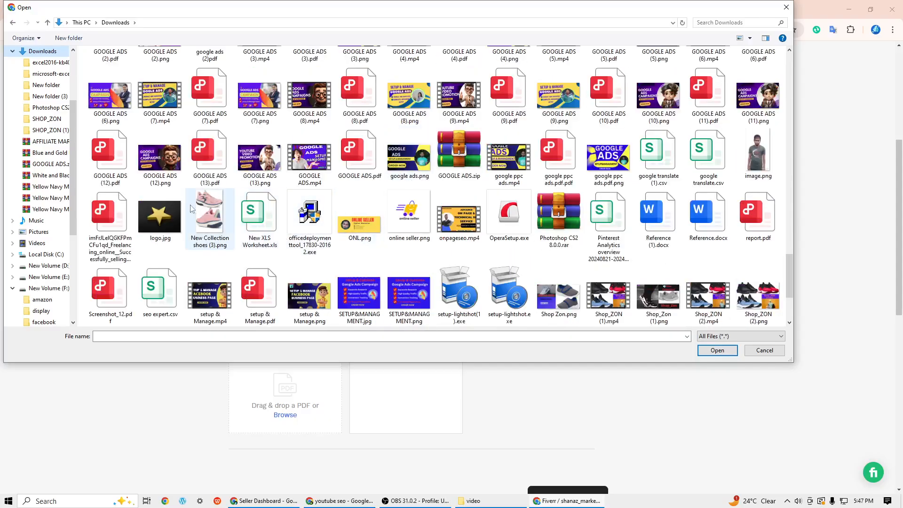
pyautogui.click(159, 160)
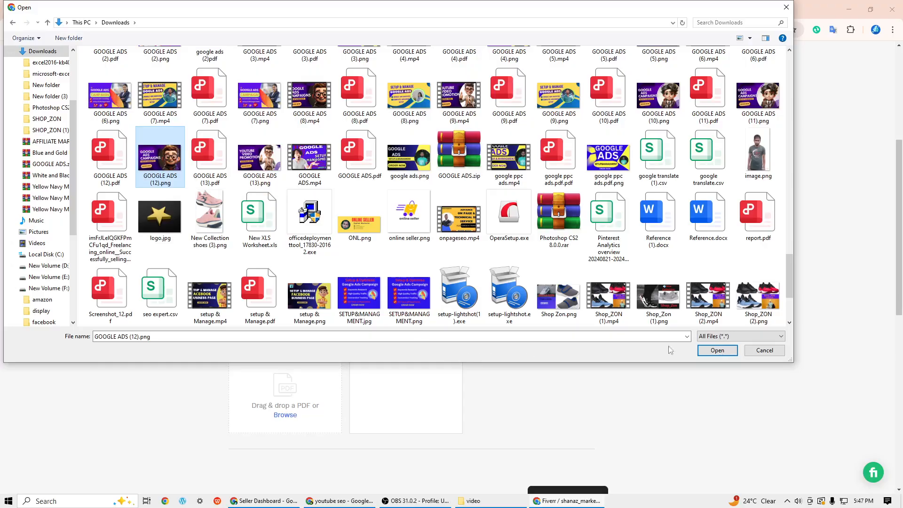
pyautogui.click(711, 351)
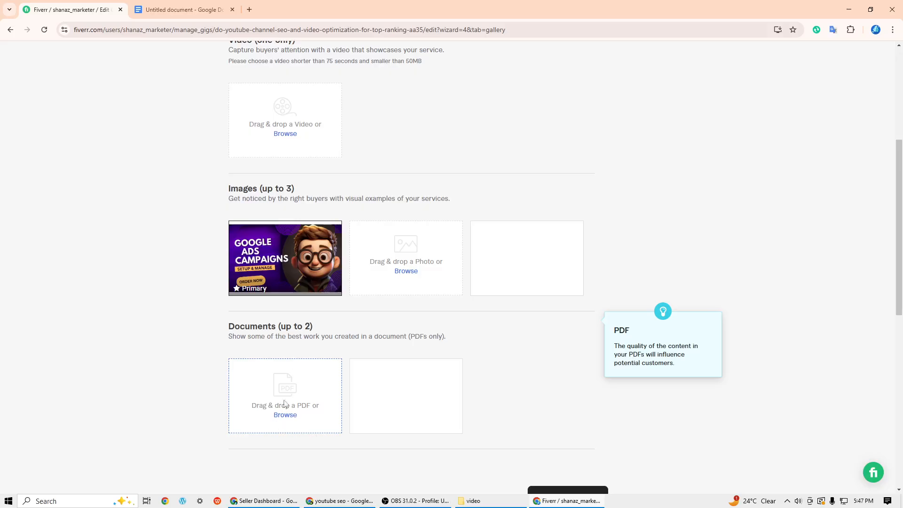
# - Review and save the gallery without adding documents, and publish the gig
pyautogui.scroll(-2, 512, 393)
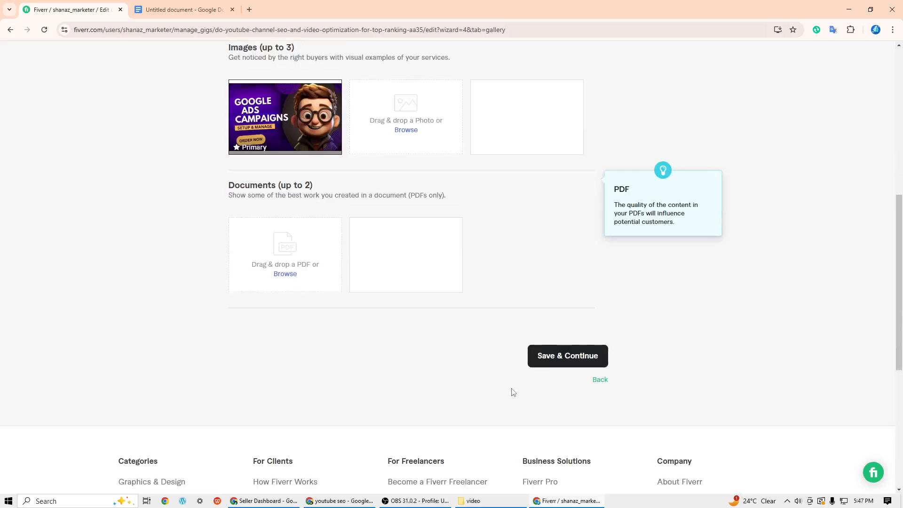
pyautogui.scroll(7, 510, 393)
pyautogui.scroll(-8, 453, 283)
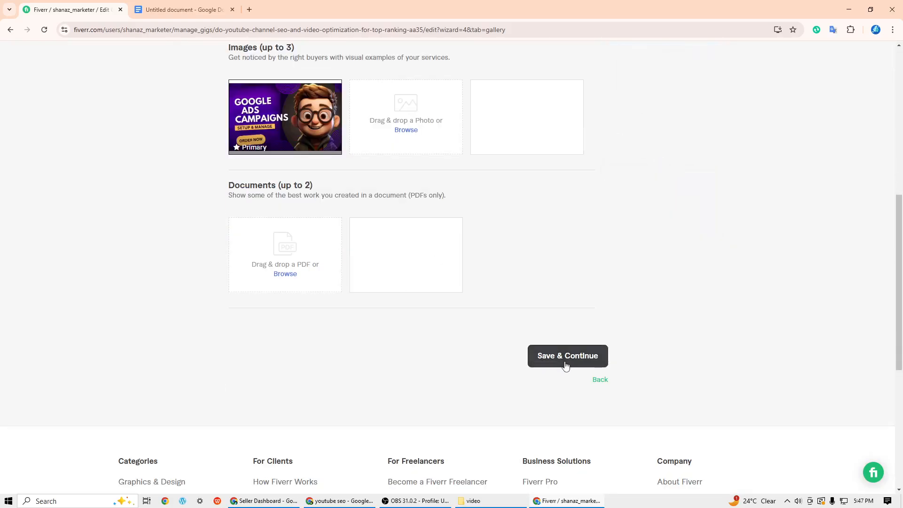
pyautogui.click(565, 366)
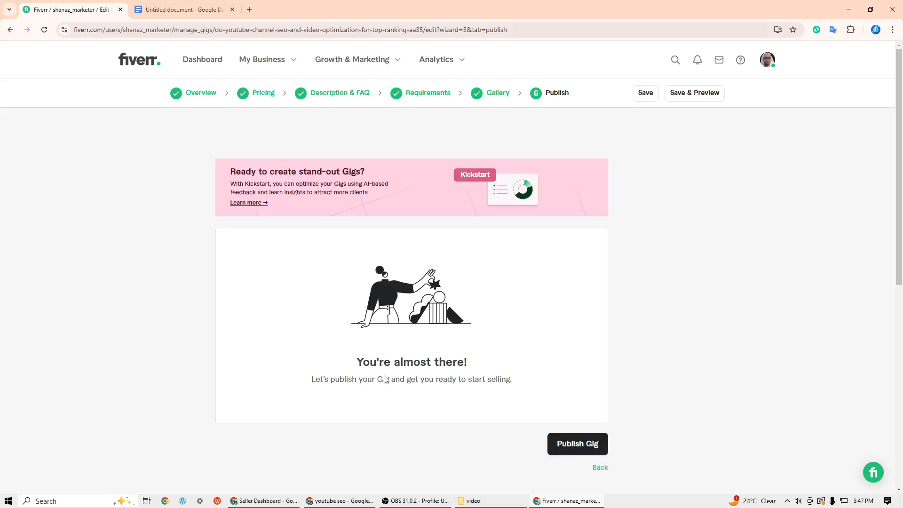
pyautogui.scroll(-2, 511, 338)
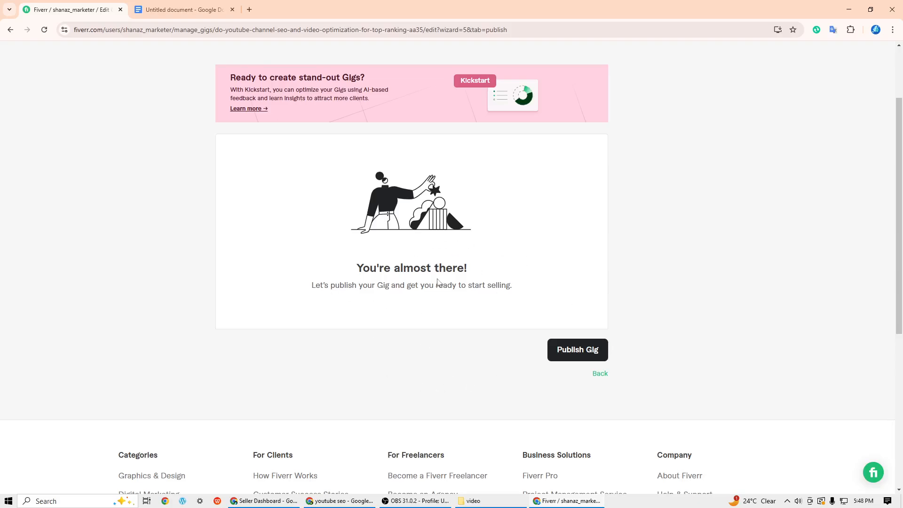
pyautogui.click(559, 347)
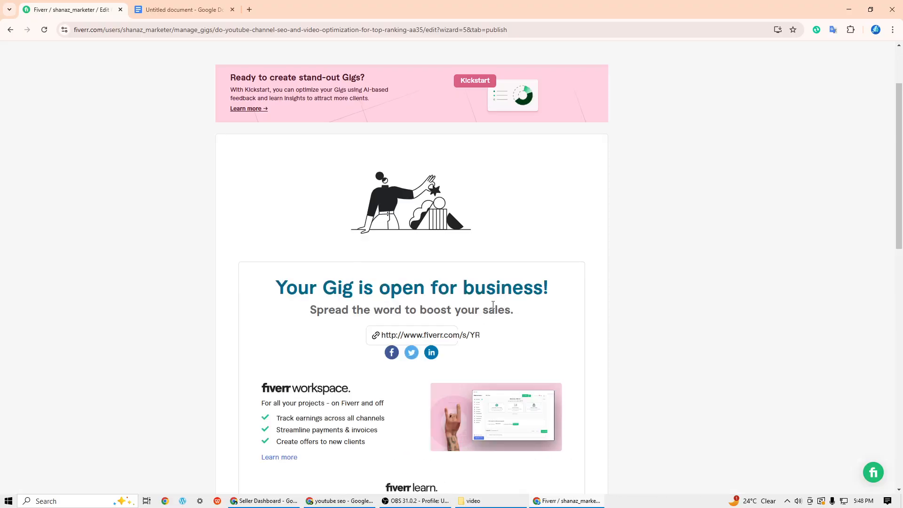
# - Look through the published gig's confirmation page with its share link and courses, and finish to return to the gig list
pyautogui.scroll(-4, 500, 290)
pyautogui.scroll(-5, 499, 293)
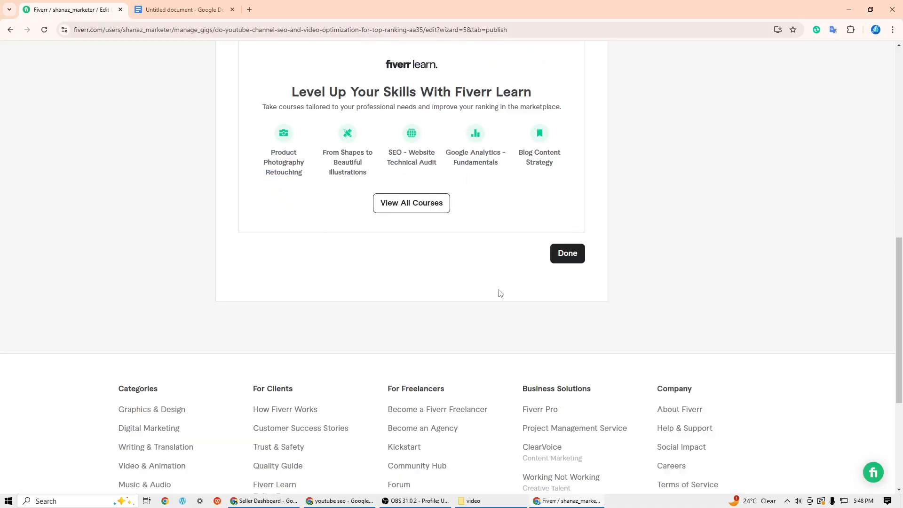
pyautogui.scroll(7, 446, 228)
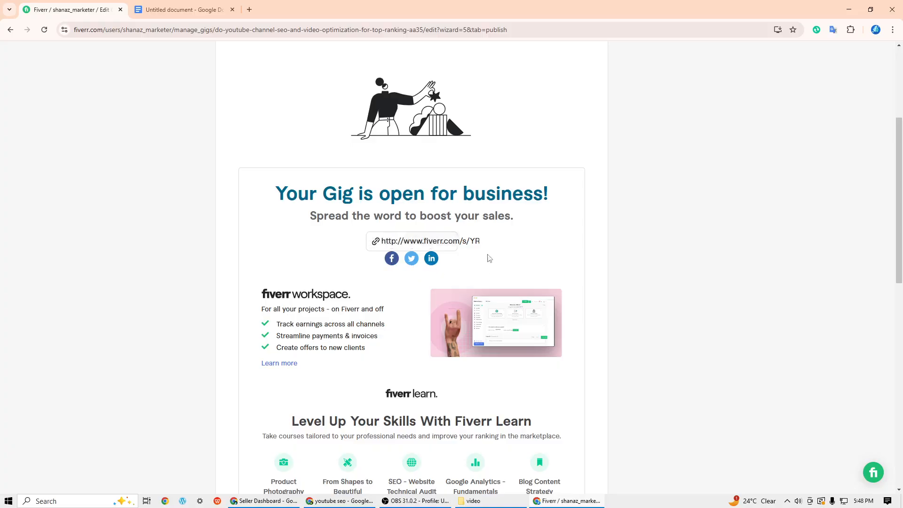
pyautogui.scroll(-2, 507, 256)
pyautogui.scroll(-2, 447, 304)
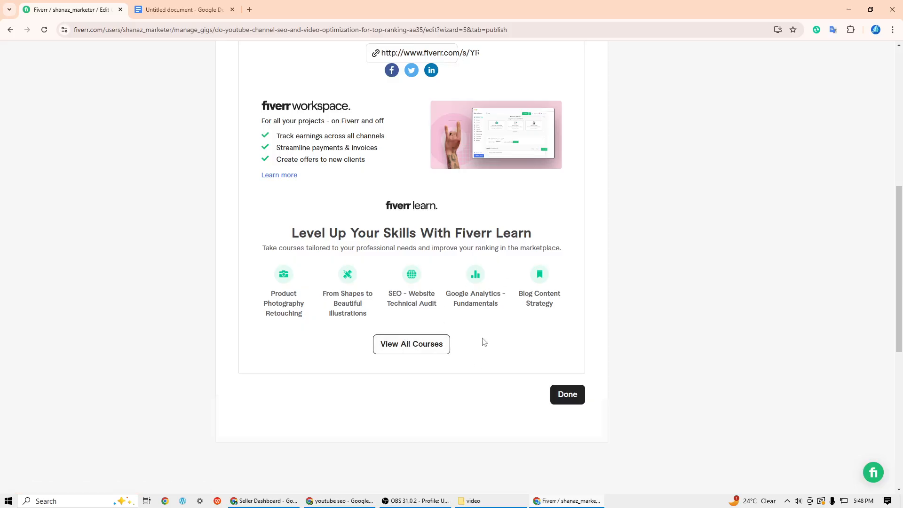
pyautogui.scroll(-1, 485, 342)
pyautogui.click(577, 354)
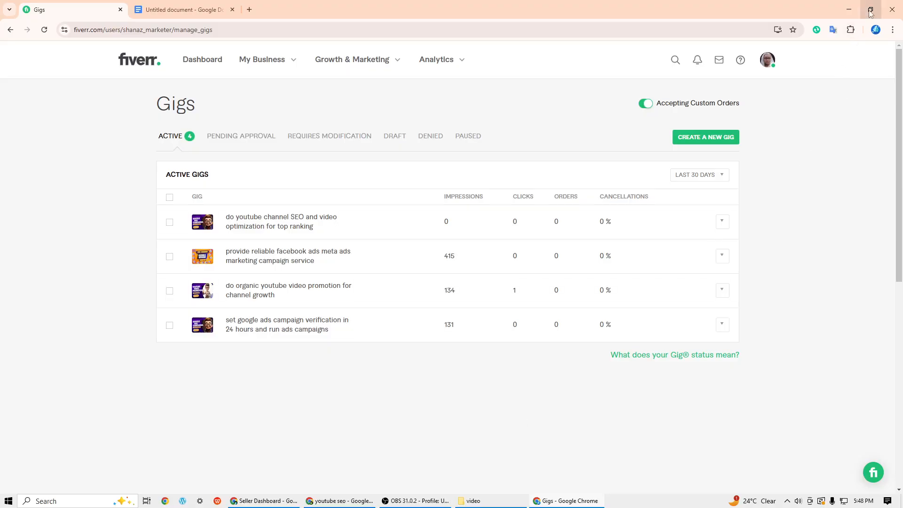
pyautogui.click(416, 500)
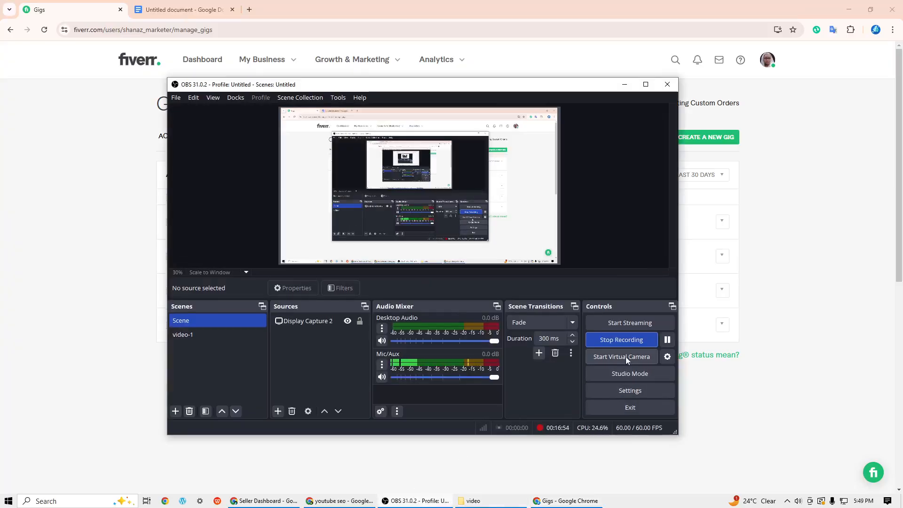